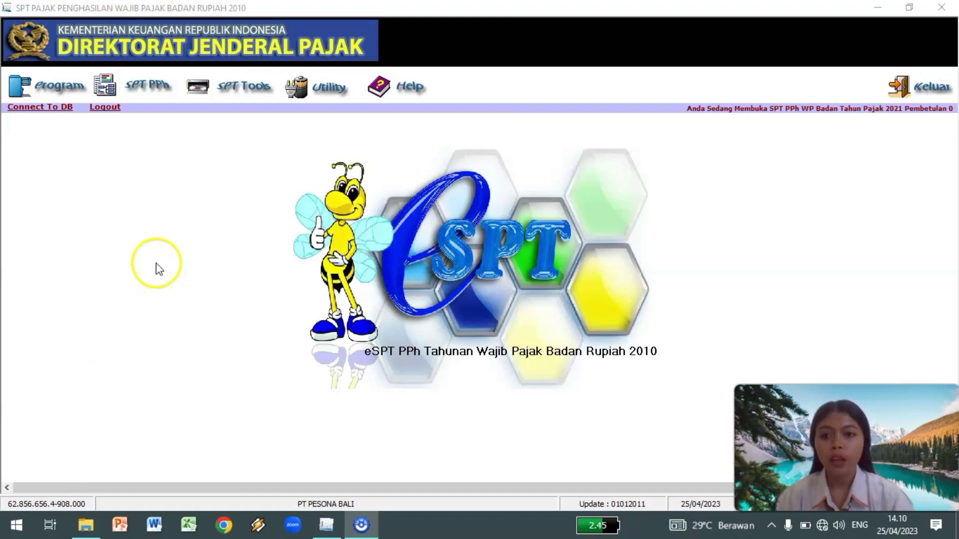
Open the LK 8A-2 financial-statement transcript and browse its Neraca, Laba / Rugi and Hubungan Istimewa tabs.
{"action": "left_click", "coordinate": [166, 93]}
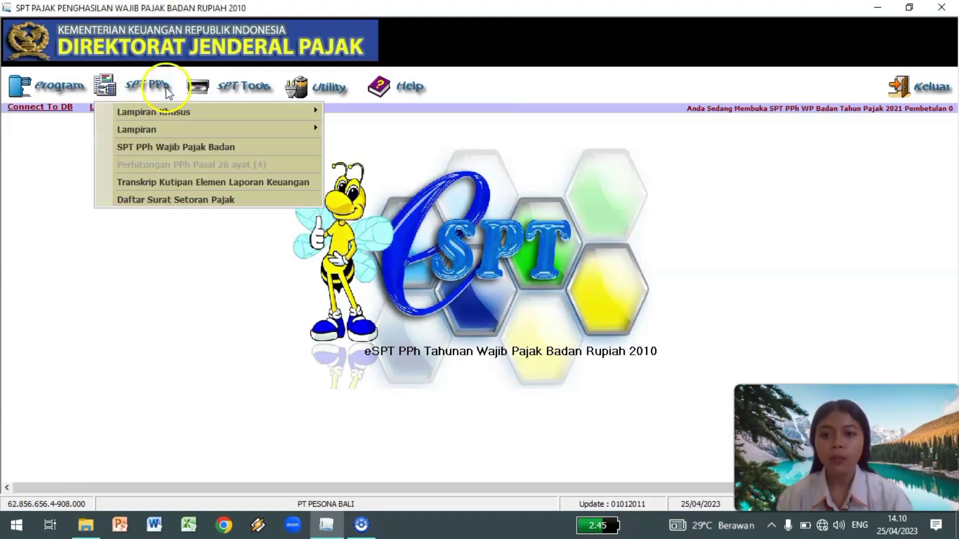
{"action": "left_click", "coordinate": [316, 182]}
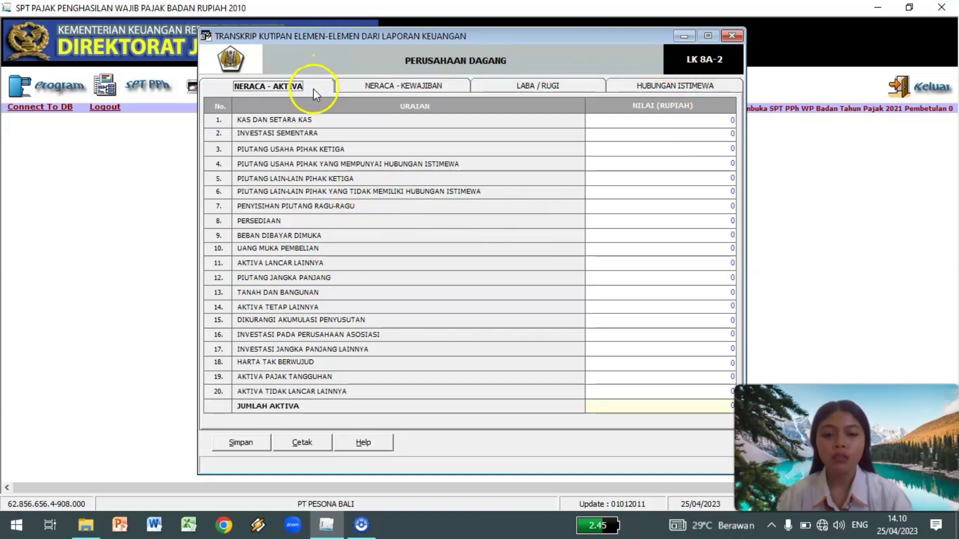
{"action": "left_click", "coordinate": [454, 86]}
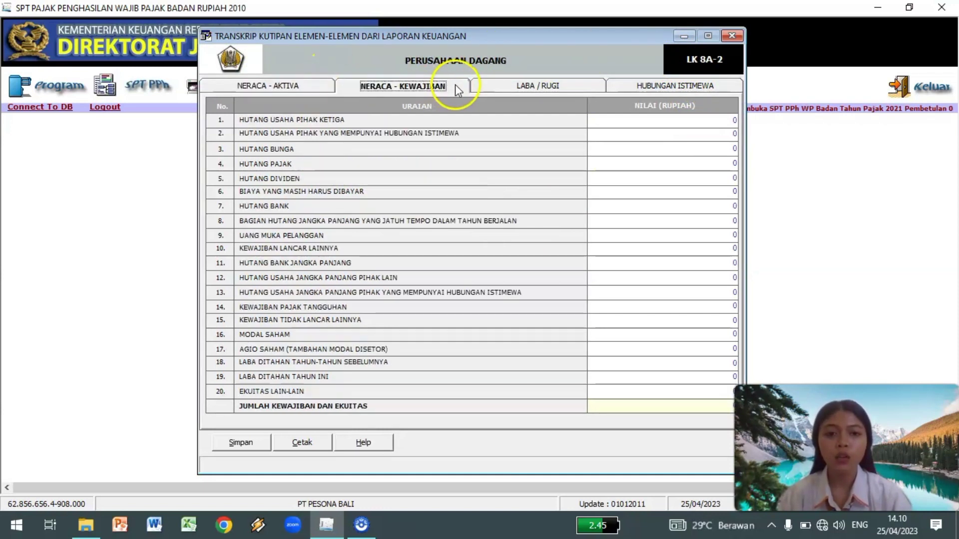
{"action": "left_click", "coordinate": [574, 89]}
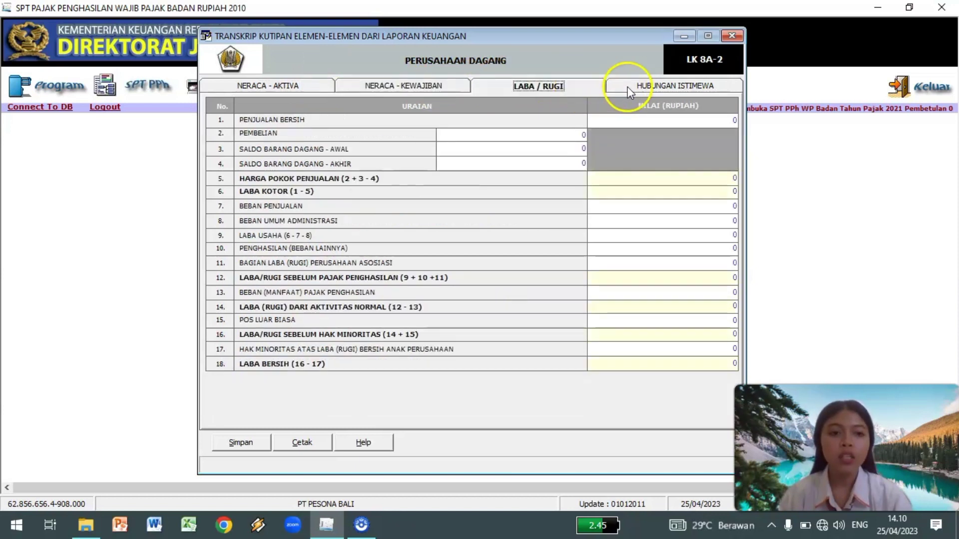
{"action": "left_click", "coordinate": [627, 86]}
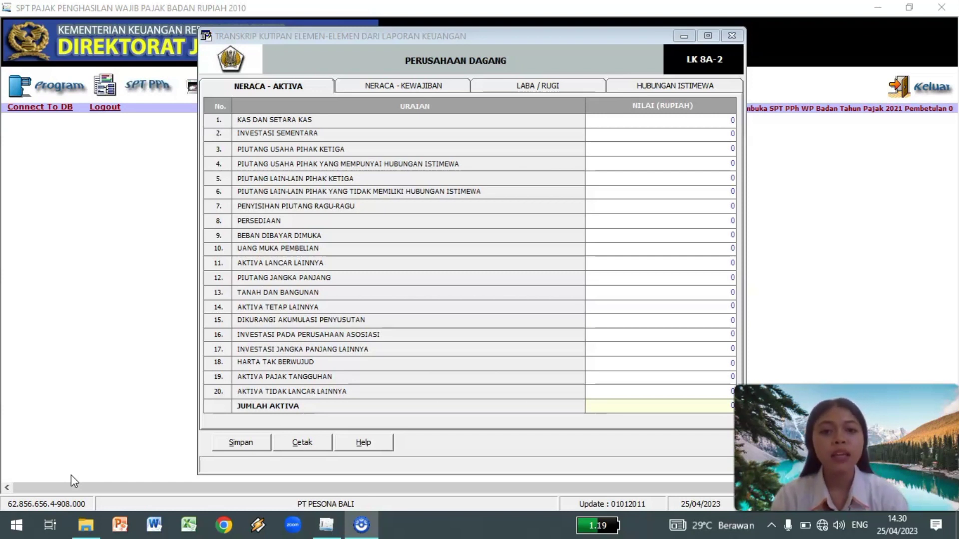
{"action": "left_click", "coordinate": [574, 85]}
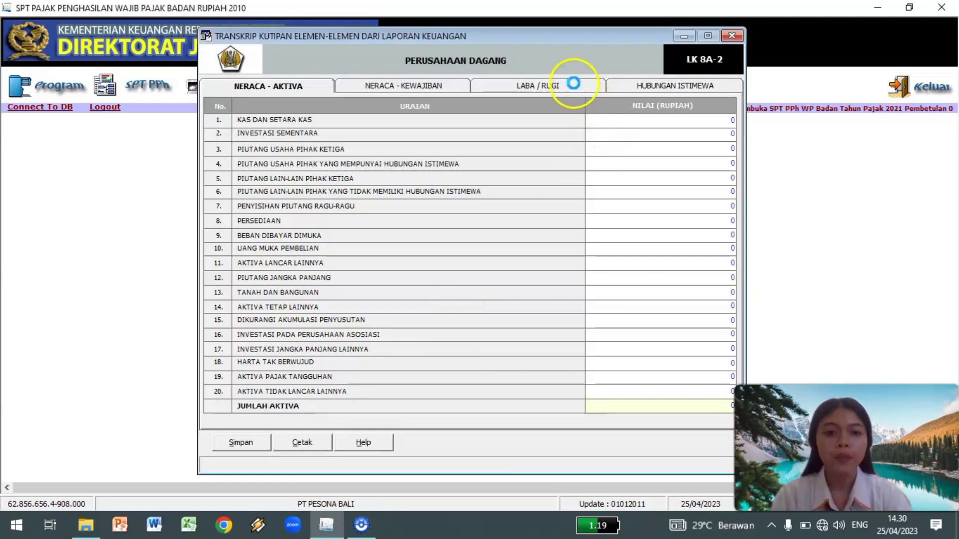
{"action": "left_click_drag", "start_coordinate": [539, 41], "coordinate": [373, 38]}
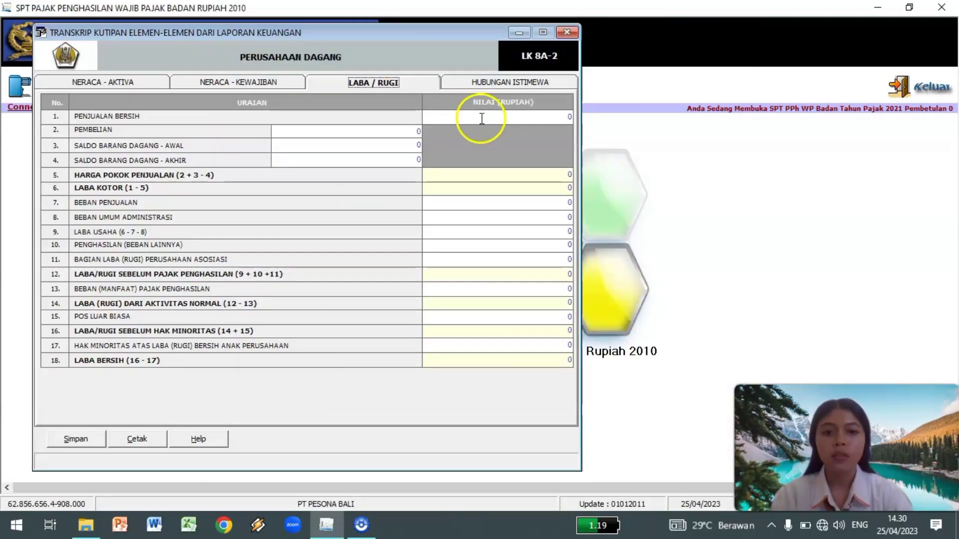
{"action": "left_click", "coordinate": [533, 115]}
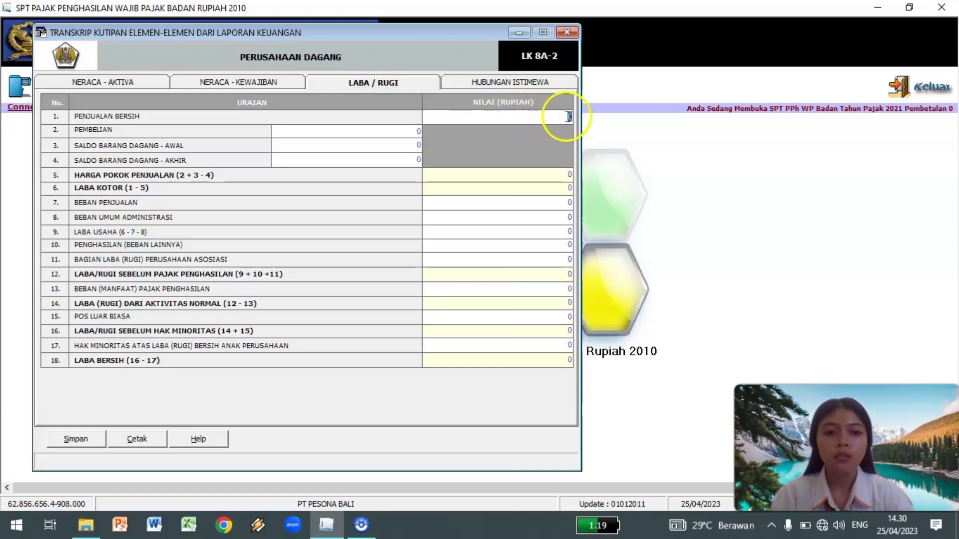
{"action": "type", "text": "22500000000"}
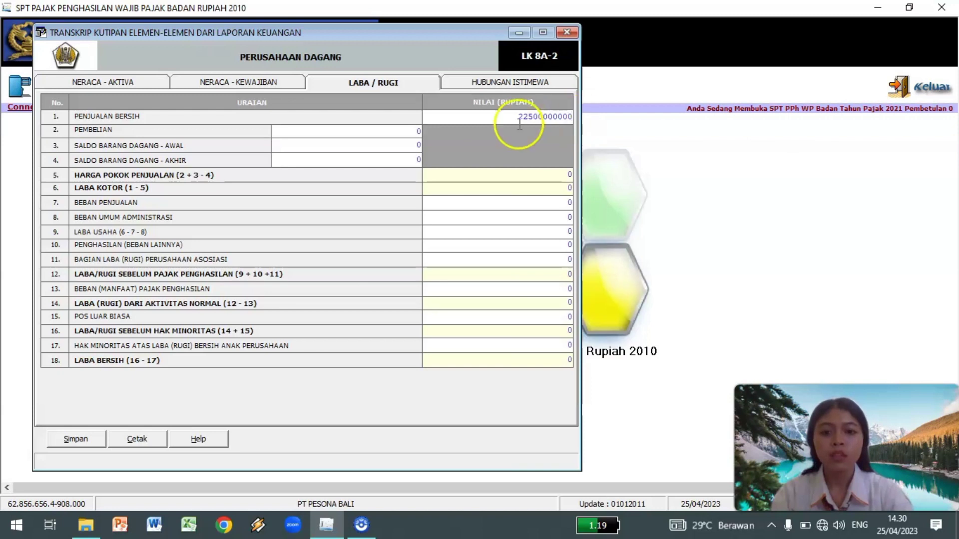
{"action": "left_click", "coordinate": [409, 130]}
{"action": "type", "text": "22"}
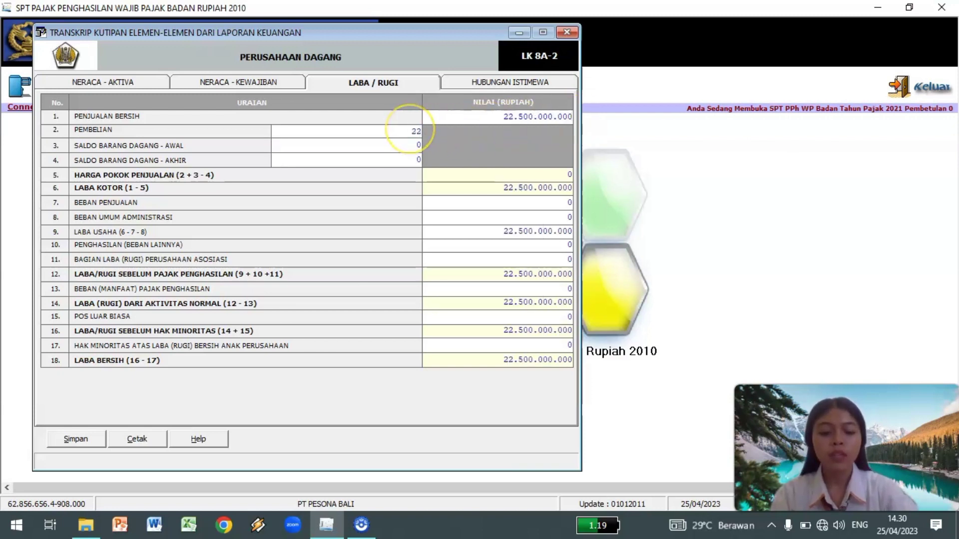
{"action": "type", "text": "000000000"}
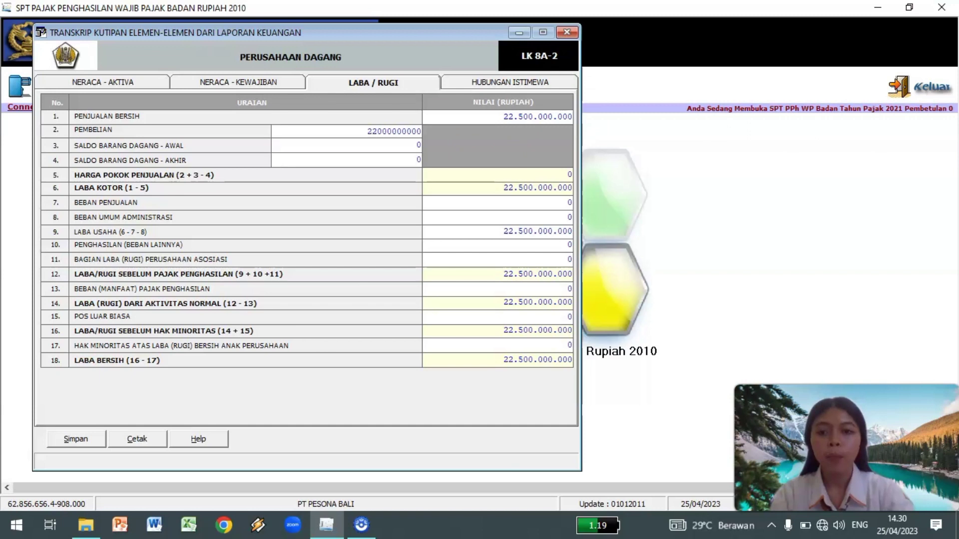
{"action": "left_click", "coordinate": [405, 144]}
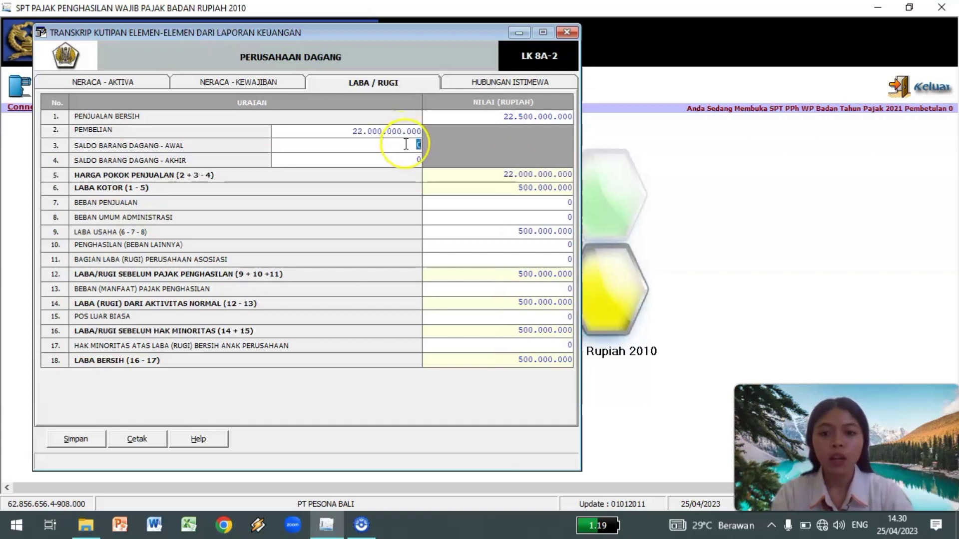
{"action": "type", "text": "1.000.000."}
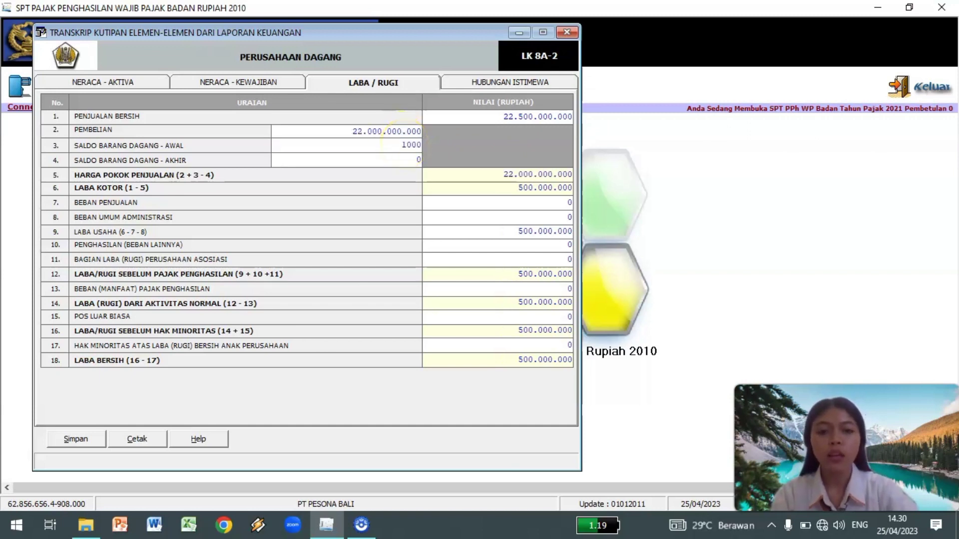
{"action": "type", "text": "000"}
{"action": "left_click", "coordinate": [410, 159]}
{"action": "type", "text": "800000000"}
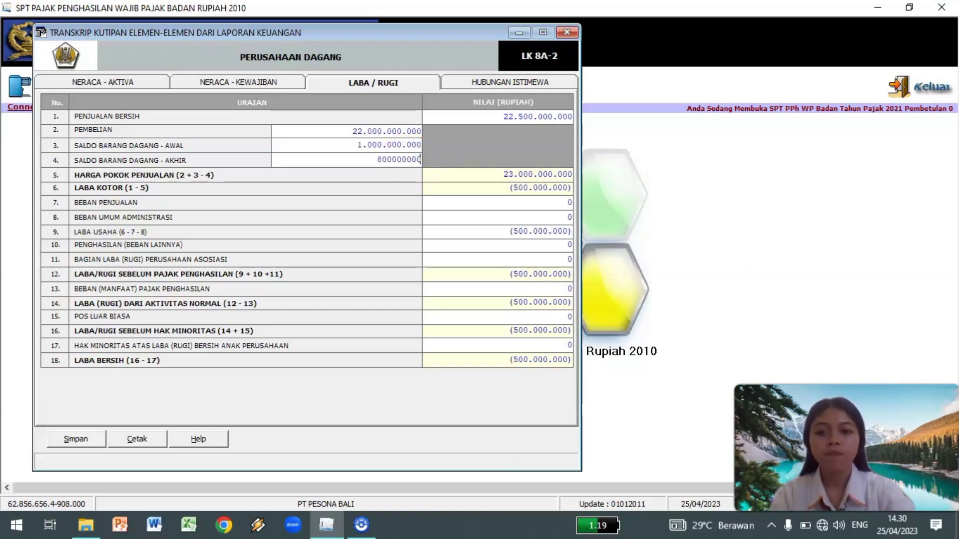
{"action": "left_click", "coordinate": [474, 180]}
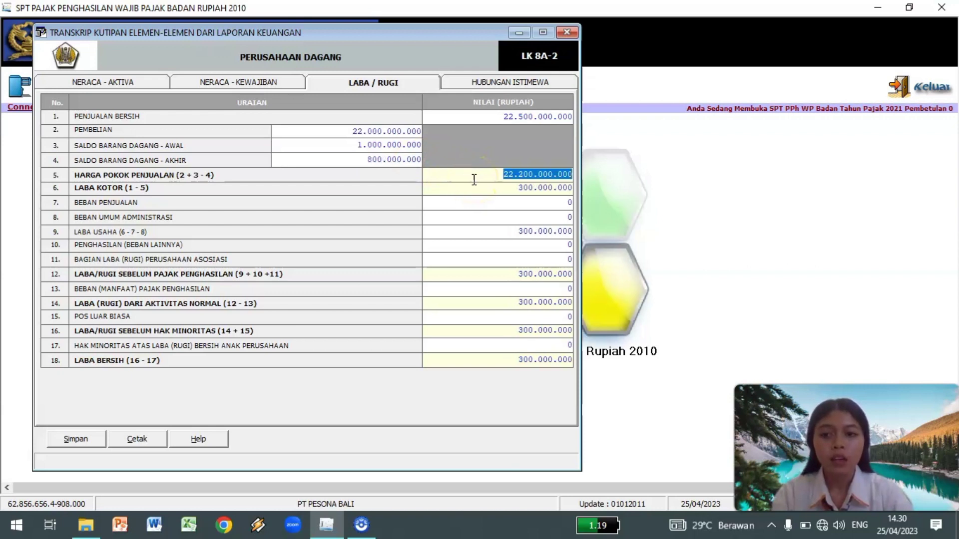
{"action": "left_click", "coordinate": [495, 188]}
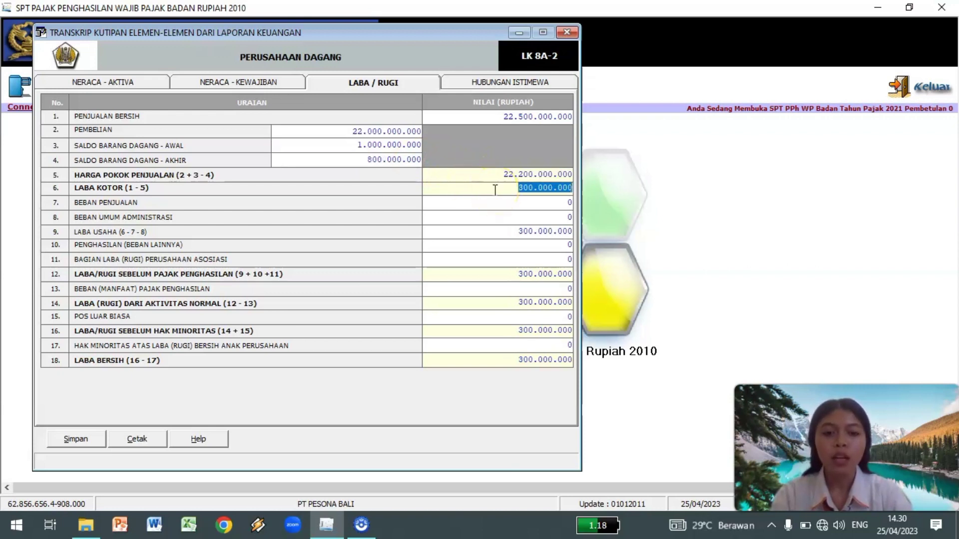
{"action": "left_click", "coordinate": [550, 202]}
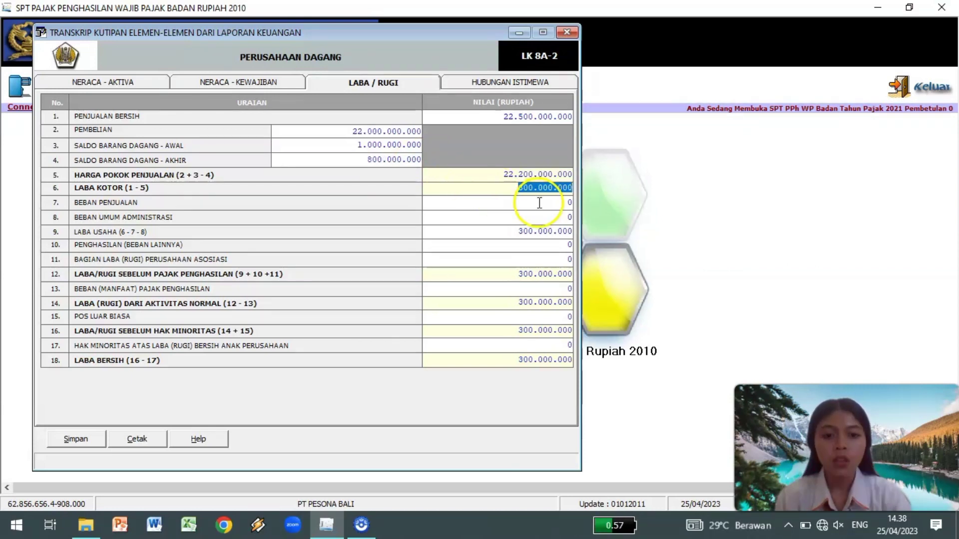
{"action": "left_click", "coordinate": [559, 216]}
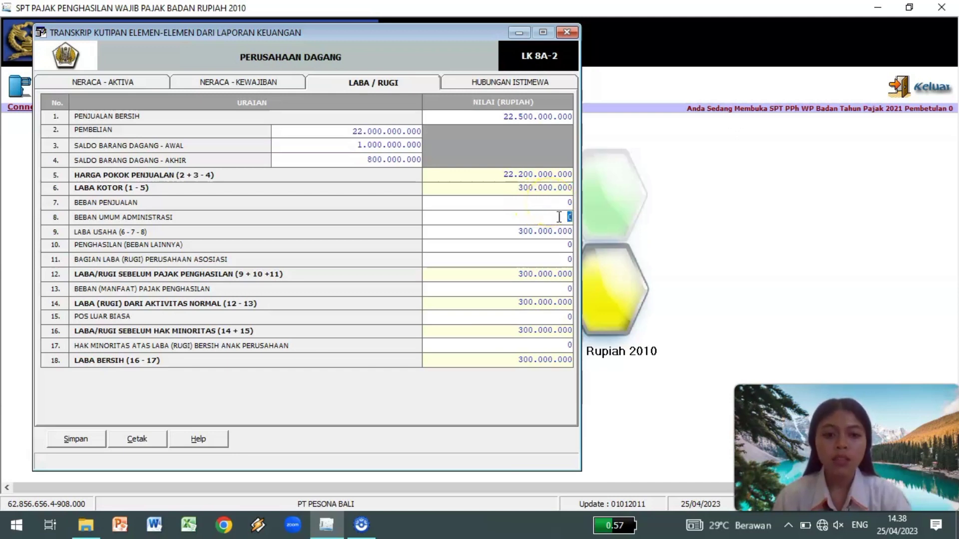
{"action": "type", "text": "1612"}
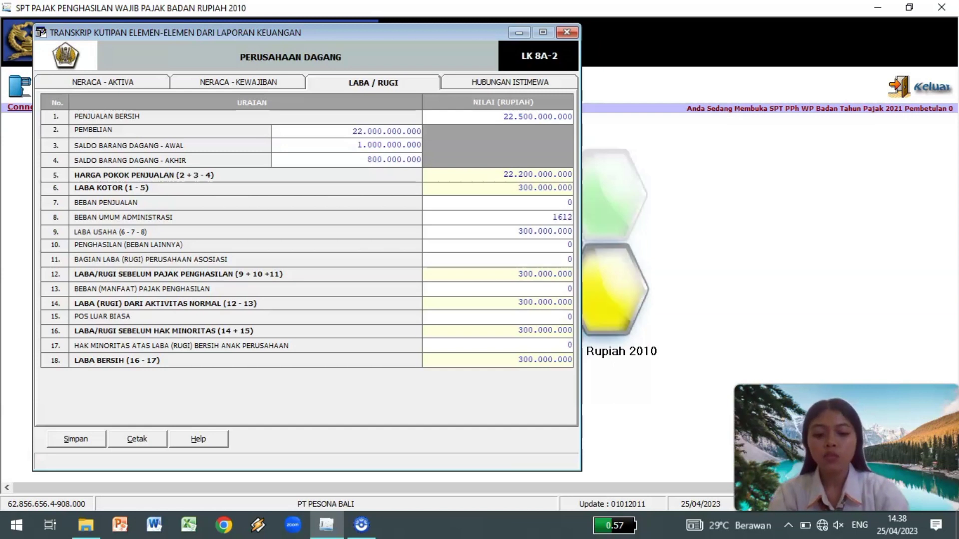
{"action": "type", "text": "000000"}
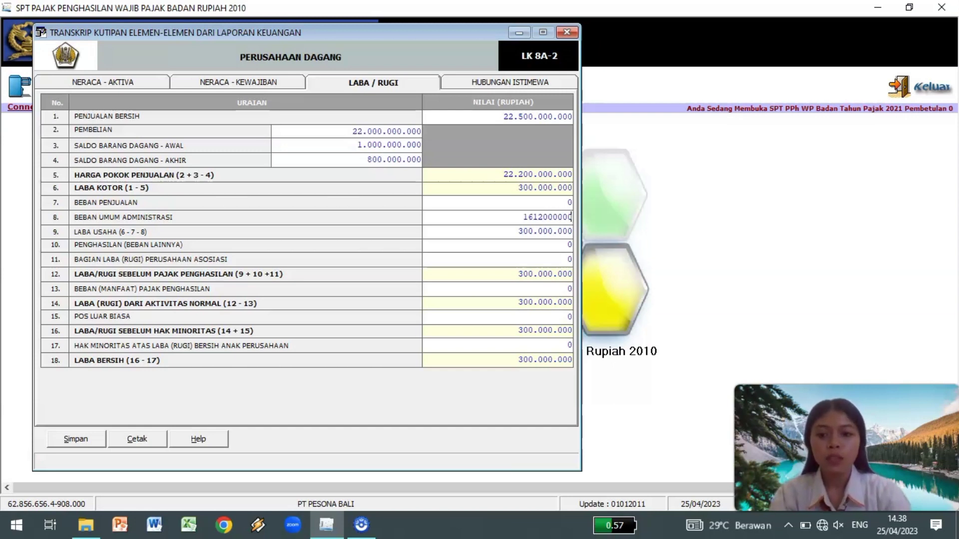
{"action": "left_click", "coordinate": [555, 245]}
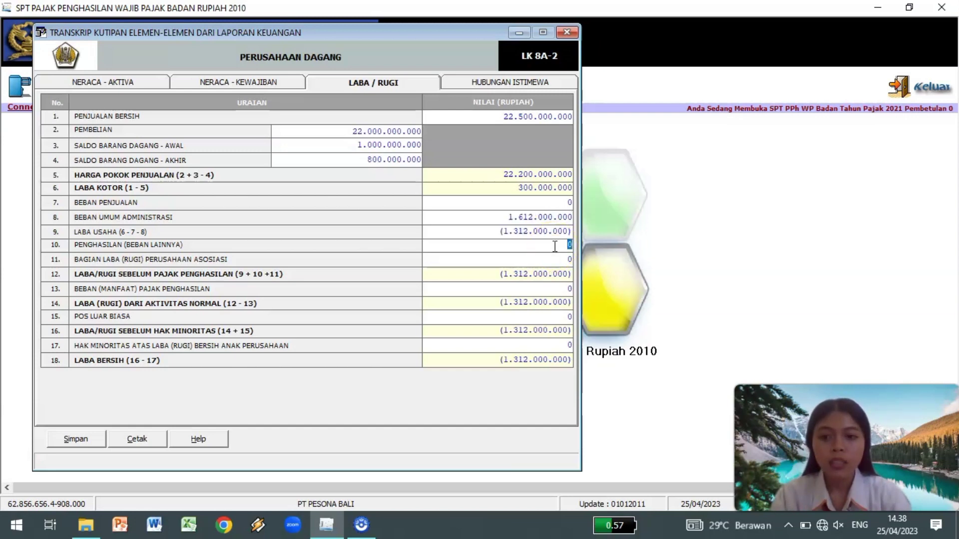
{"action": "type", "text": "3"}
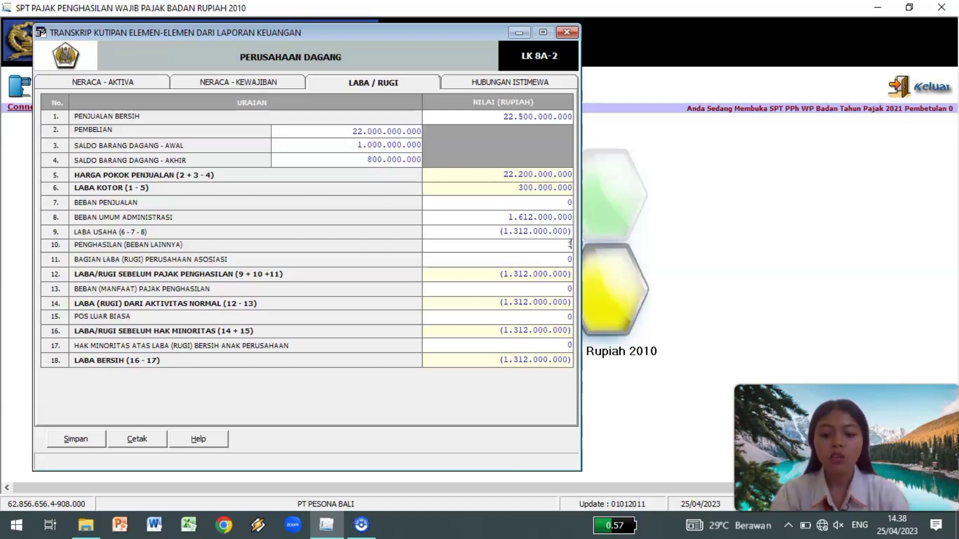
{"action": "type", "text": "10000000"}
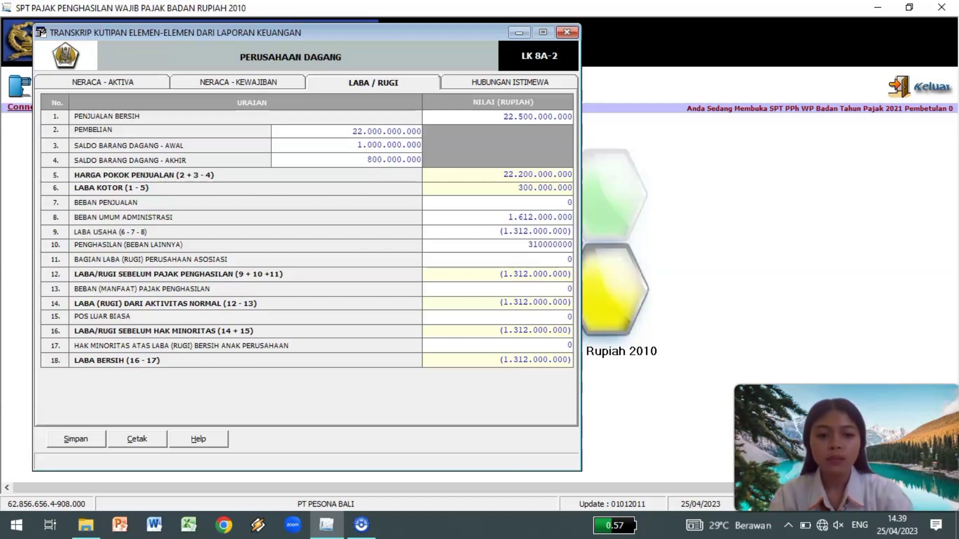
{"action": "left_click", "coordinate": [554, 259]}
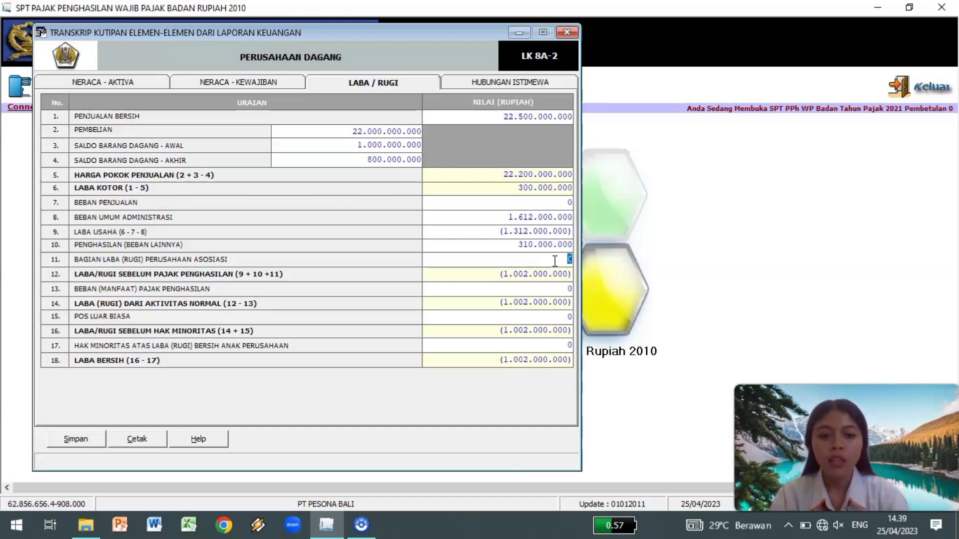
{"action": "left_click", "coordinate": [567, 290]}
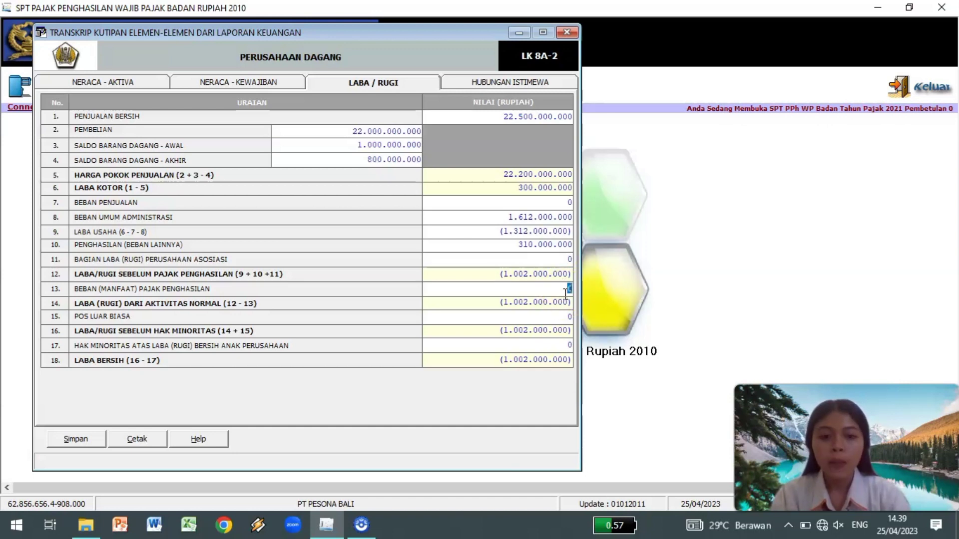
{"action": "type", "text": "57727890"}
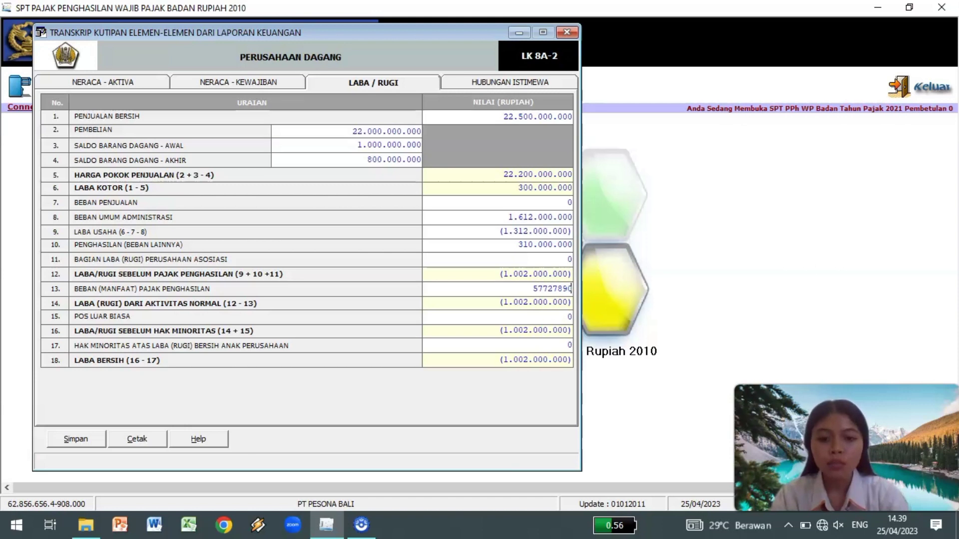
{"action": "key", "text": "Tab"}
Check that net profit reads (1.059.727.890) and save the transcript.
{"action": "left_click", "coordinate": [564, 344]}
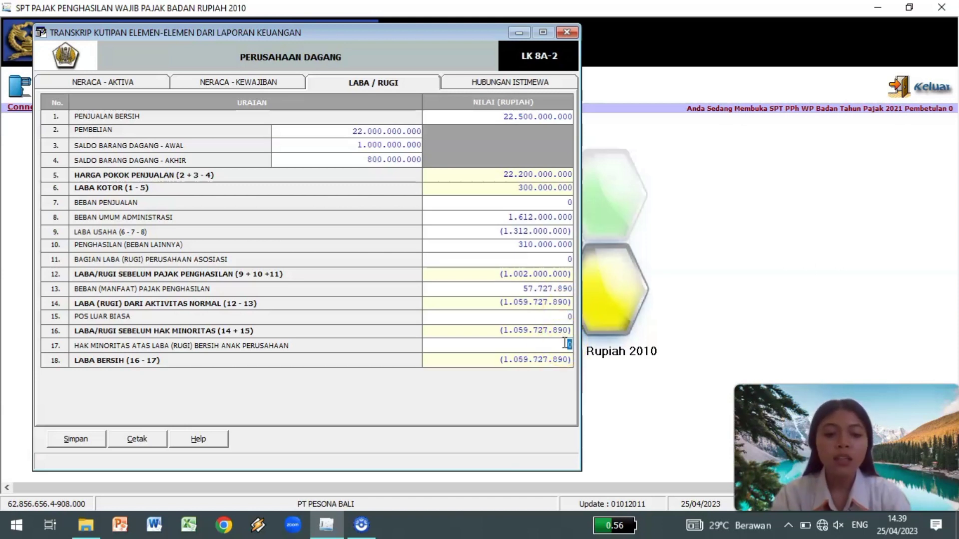
{"action": "left_click", "coordinate": [496, 360]}
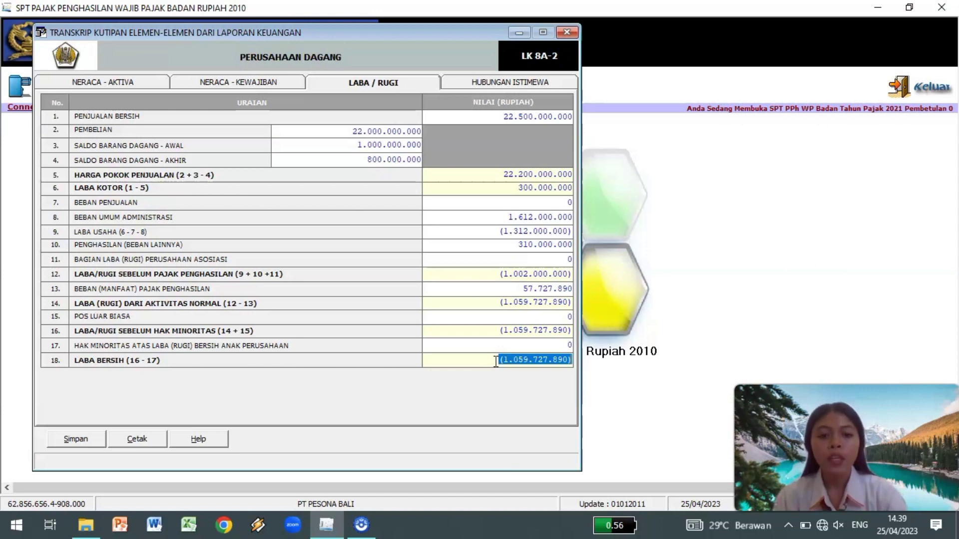
{"action": "left_click", "coordinate": [92, 441]}
{"action": "left_click", "coordinate": [471, 308]}
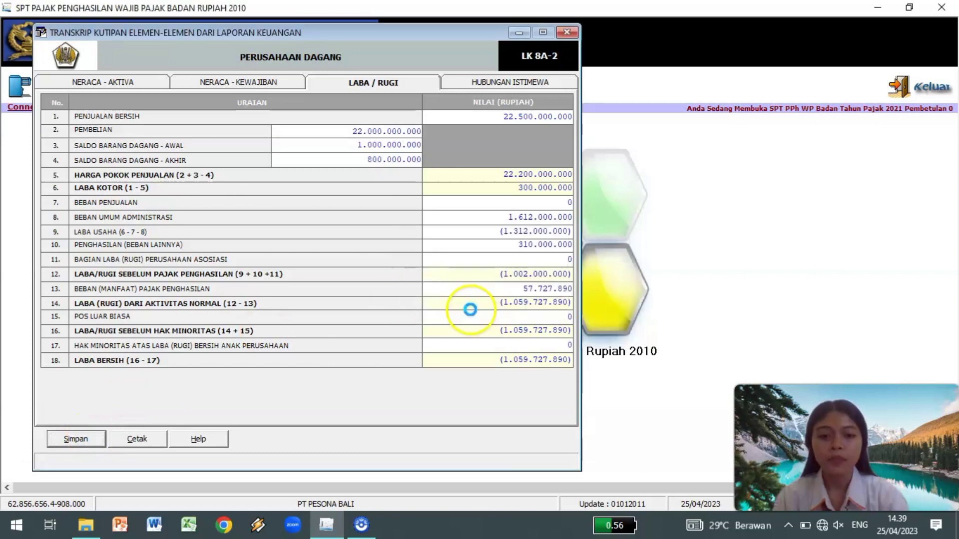
Close the saved transcript and open the Daftar Penyusutan dan Amortisasi Fiskal list.
{"action": "left_click", "coordinate": [519, 308]}
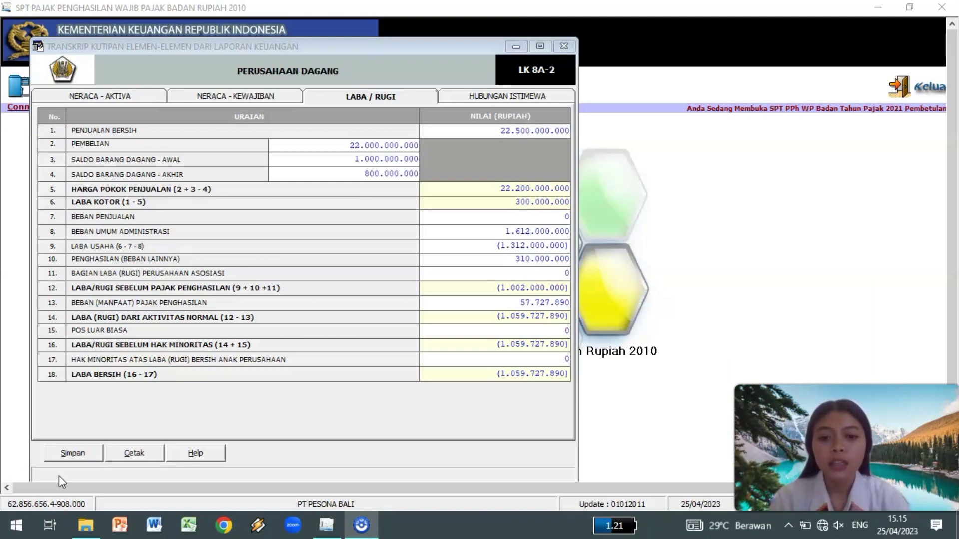
{"action": "left_click", "coordinate": [564, 47]}
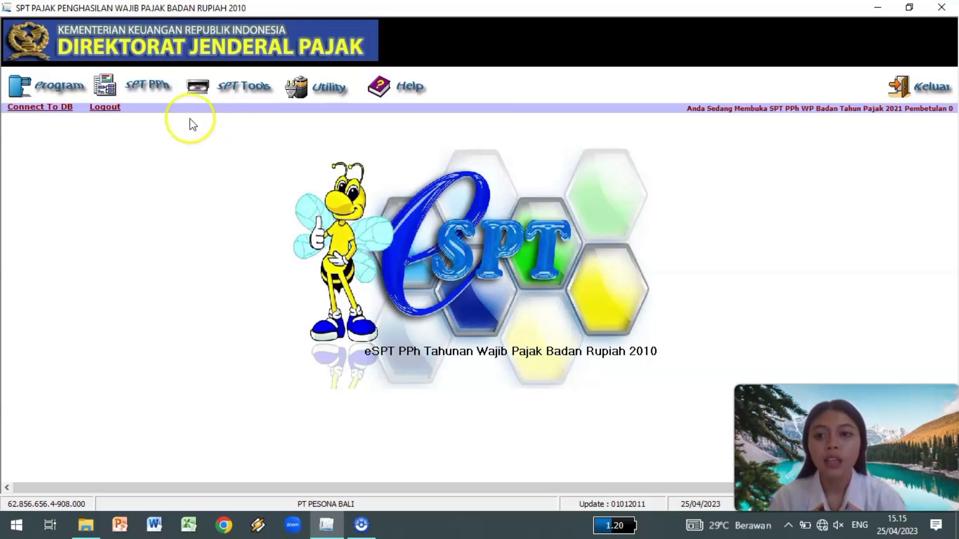
{"action": "left_click", "coordinate": [155, 88]}
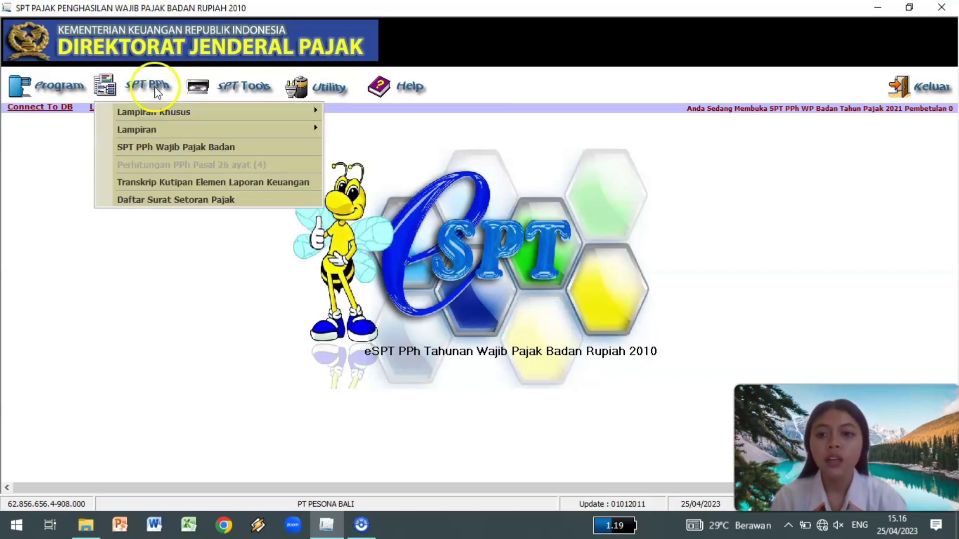
{"action": "mouse_move", "coordinate": [188, 111]}
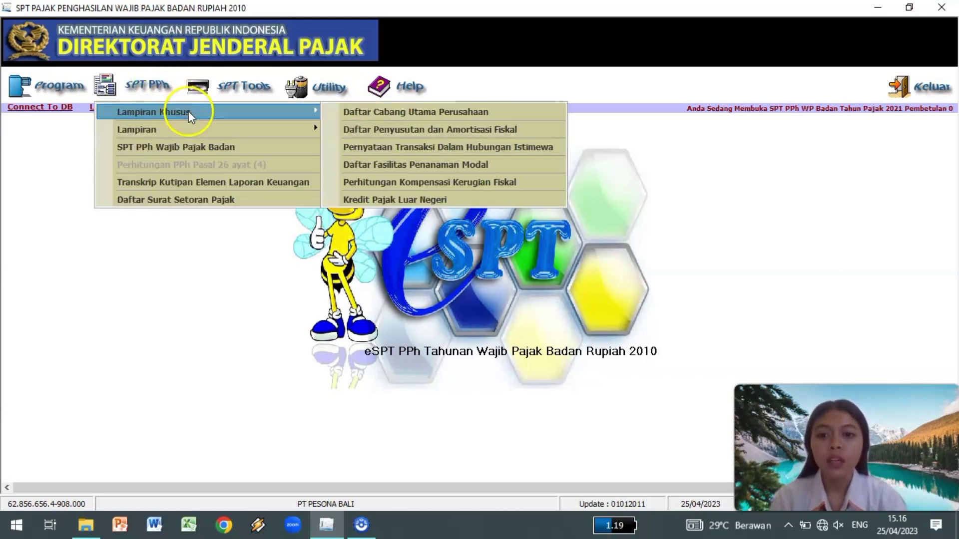
{"action": "left_click", "coordinate": [337, 130]}
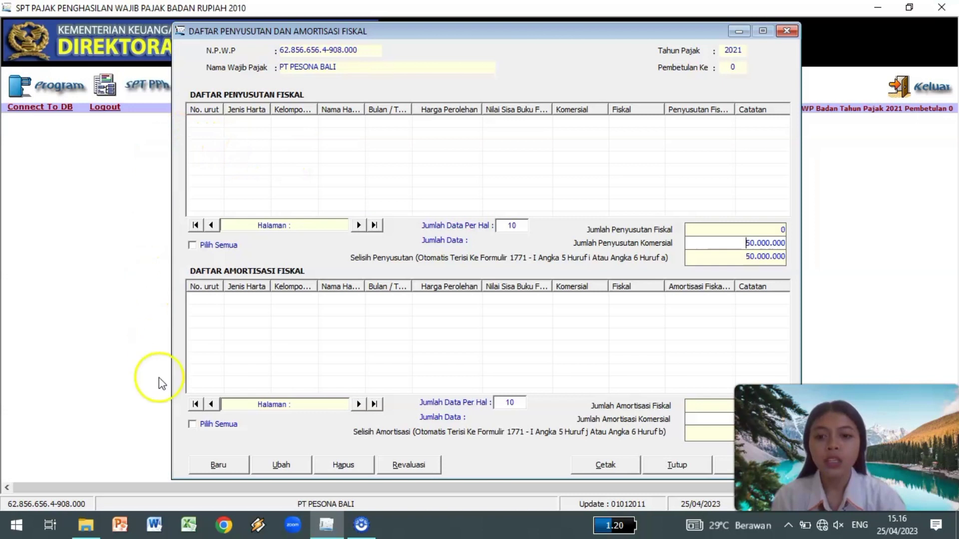
Start a new depreciation entry: Kelompok Bangunan, Permanen, Semua jenis usaha, Gudang.
{"action": "left_click", "coordinate": [208, 469]}
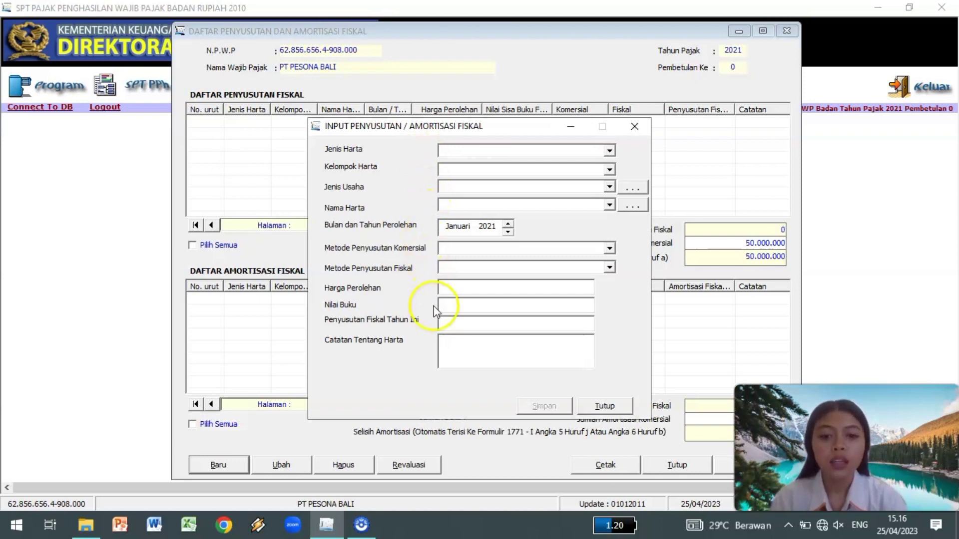
{"action": "left_click", "coordinate": [610, 152]}
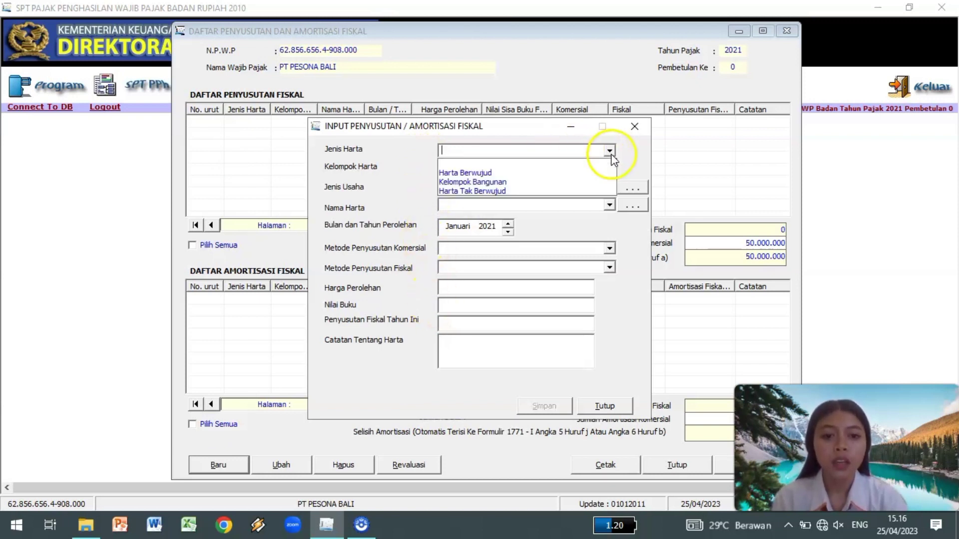
{"action": "left_click", "coordinate": [521, 183]}
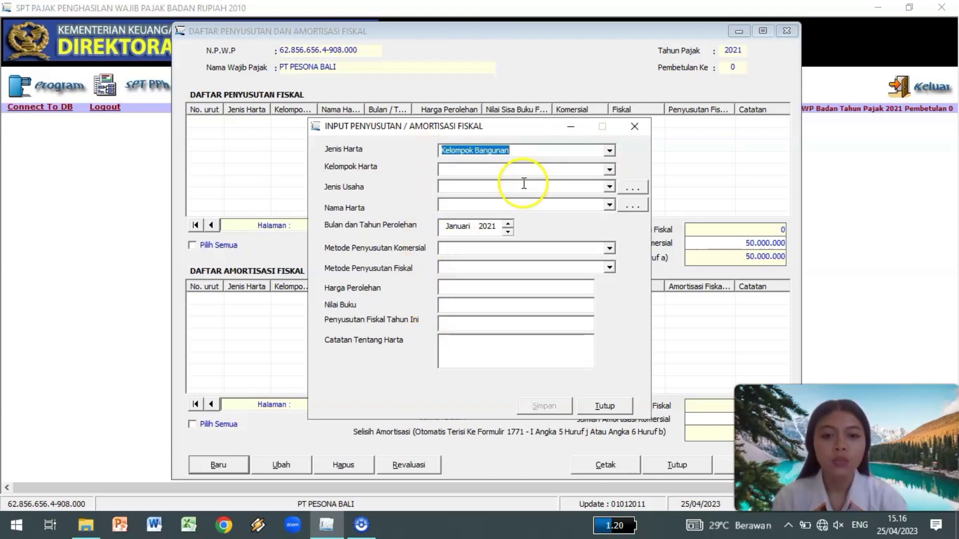
{"action": "left_click", "coordinate": [610, 169]}
{"action": "left_click", "coordinate": [513, 192]}
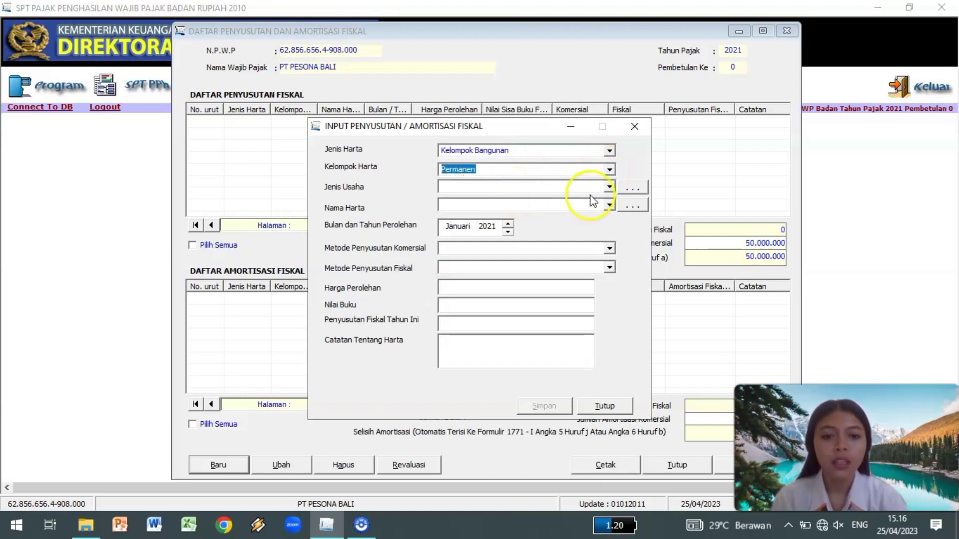
{"action": "left_click", "coordinate": [610, 187]}
{"action": "left_click", "coordinate": [526, 209]}
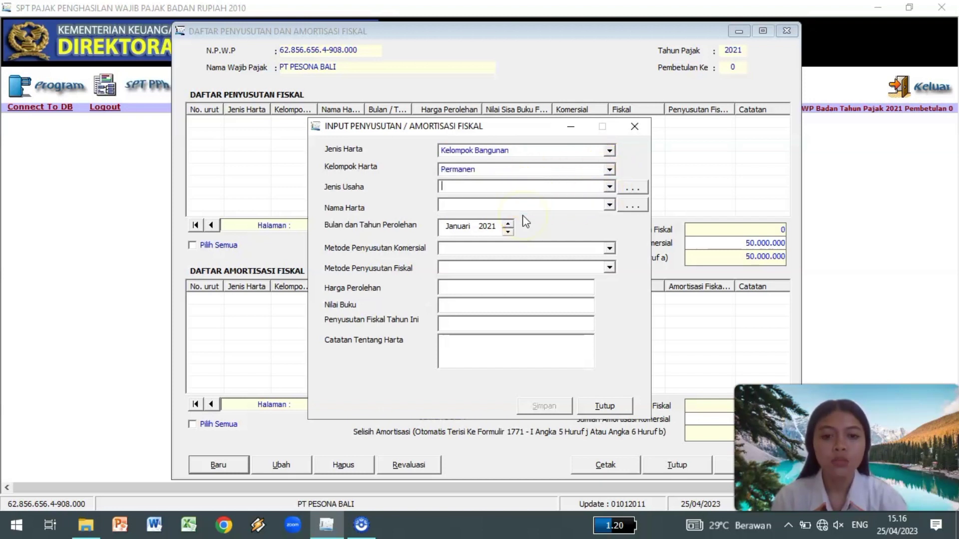
{"action": "left_click", "coordinate": [609, 187]}
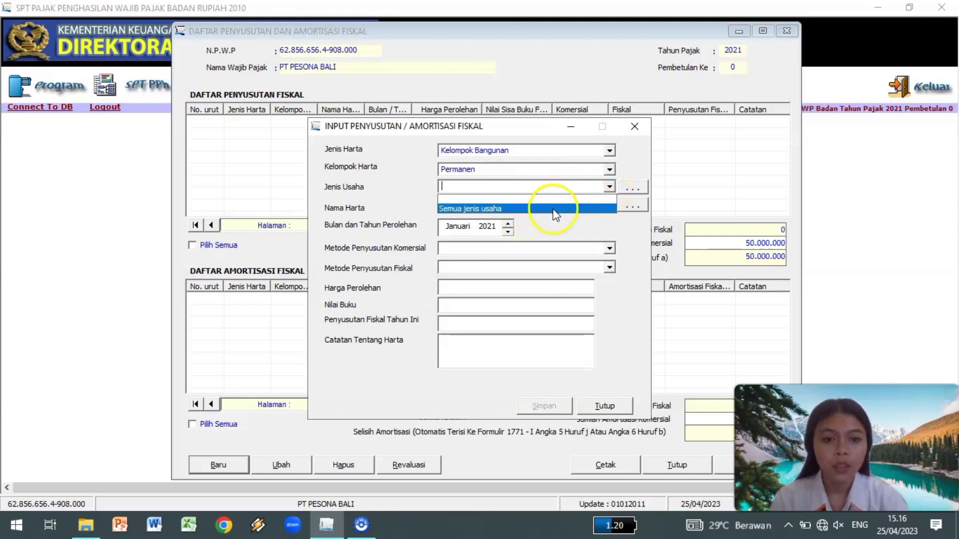
{"action": "left_click", "coordinate": [554, 210]}
{"action": "left_click", "coordinate": [610, 206]}
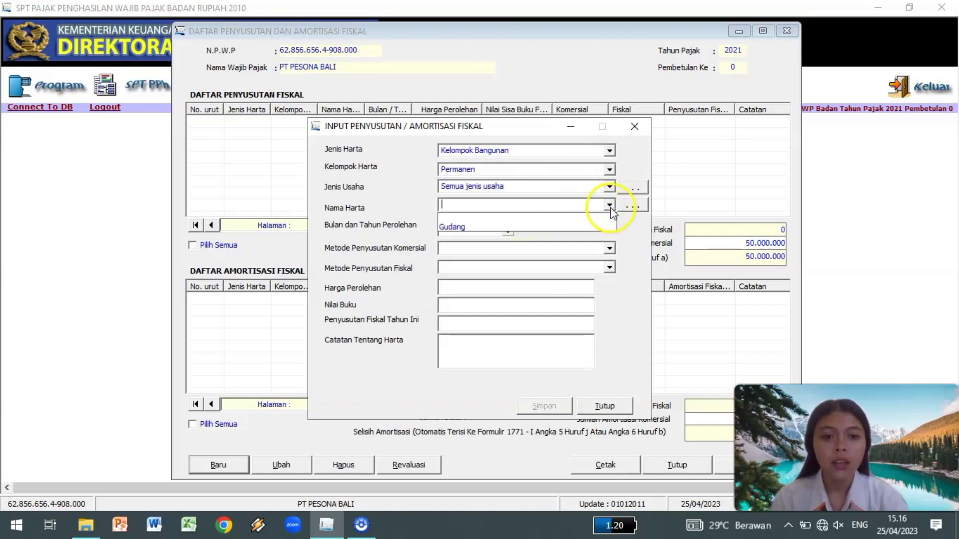
{"action": "left_click", "coordinate": [539, 227]}
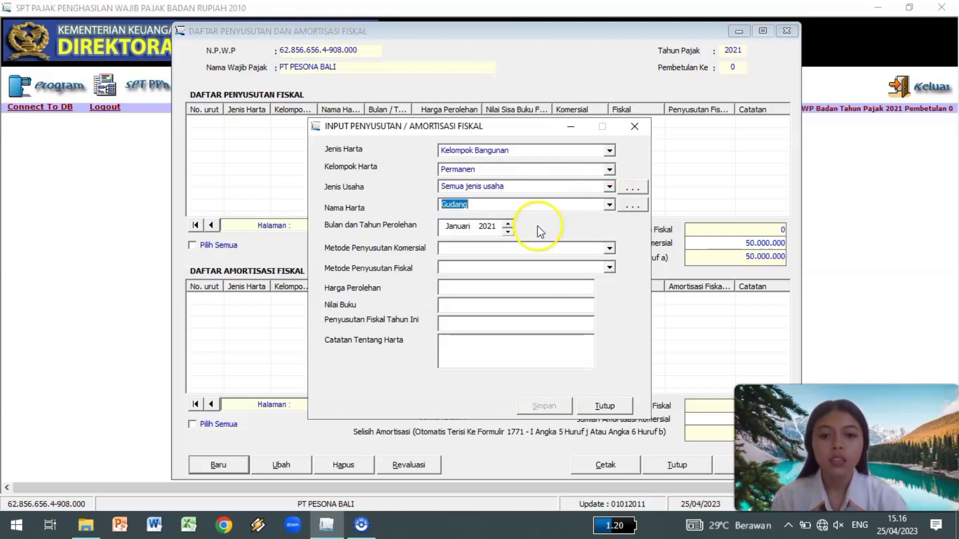
{"action": "left_click", "coordinate": [452, 248]}
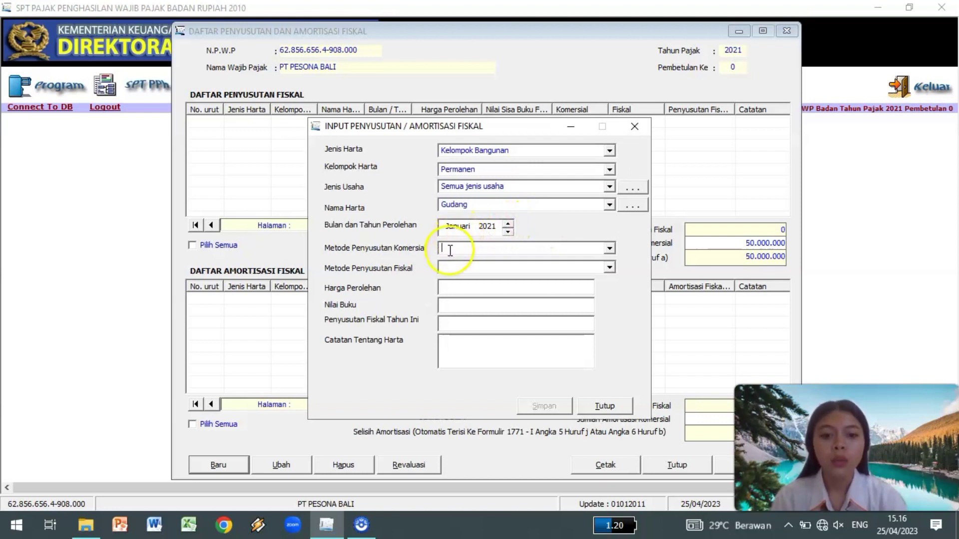
{"action": "left_click", "coordinate": [609, 249]}
{"action": "left_click", "coordinate": [535, 269]}
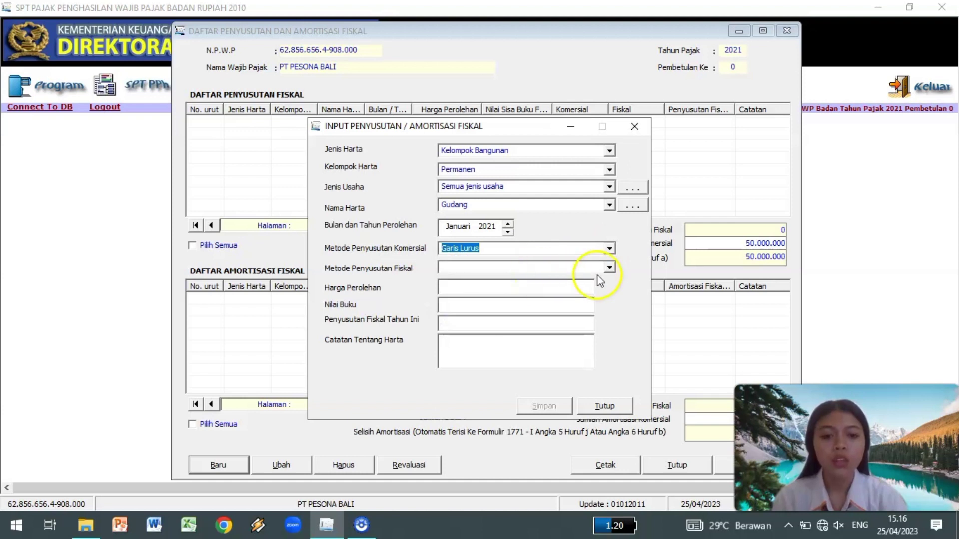
{"action": "left_click", "coordinate": [609, 269]}
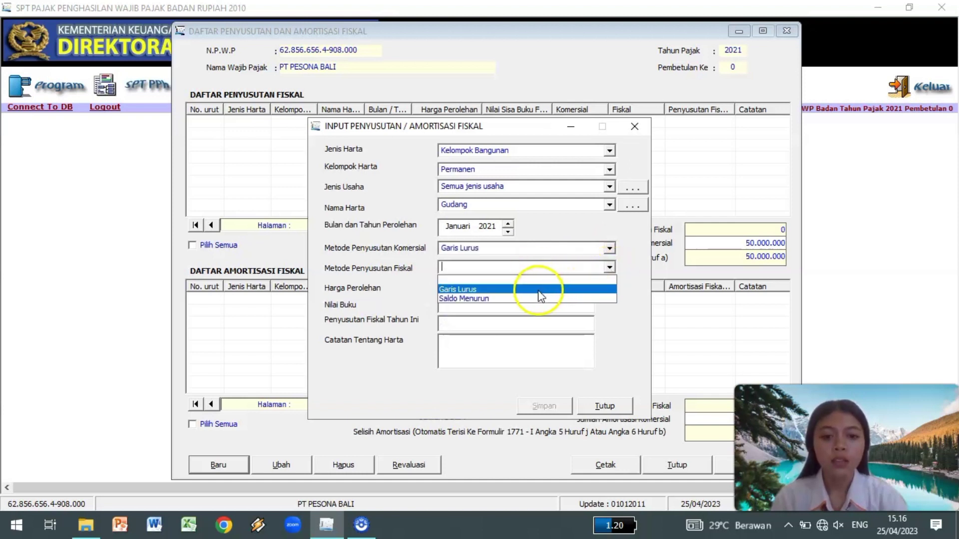
{"action": "left_click", "coordinate": [538, 291]}
{"action": "left_click", "coordinate": [453, 289]}
{"action": "type", "text": "1500000000"}
{"action": "left_click", "coordinate": [442, 304]}
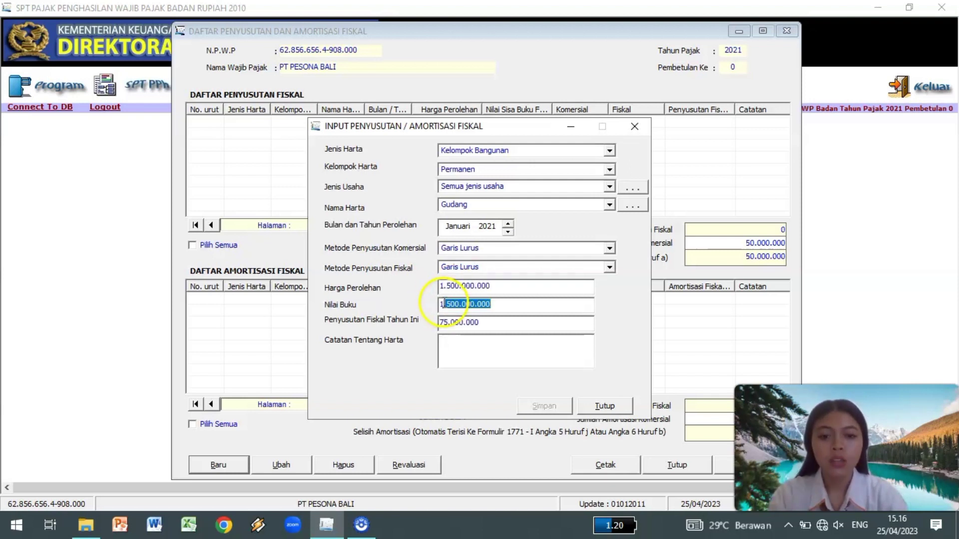
{"action": "left_click_drag", "start_coordinate": [479, 322], "coordinate": [446, 322]}
{"action": "left_click", "coordinate": [484, 322]}
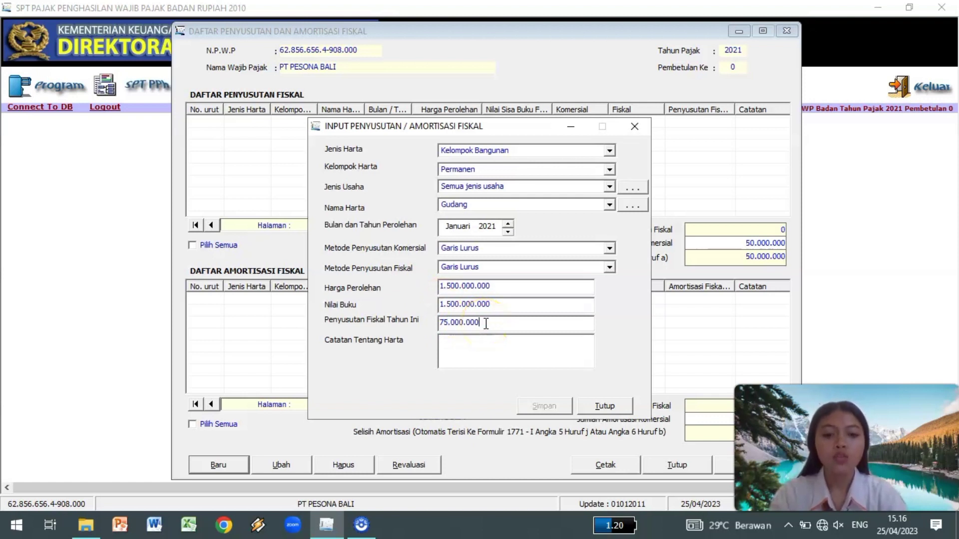
{"action": "left_click", "coordinate": [457, 346]}
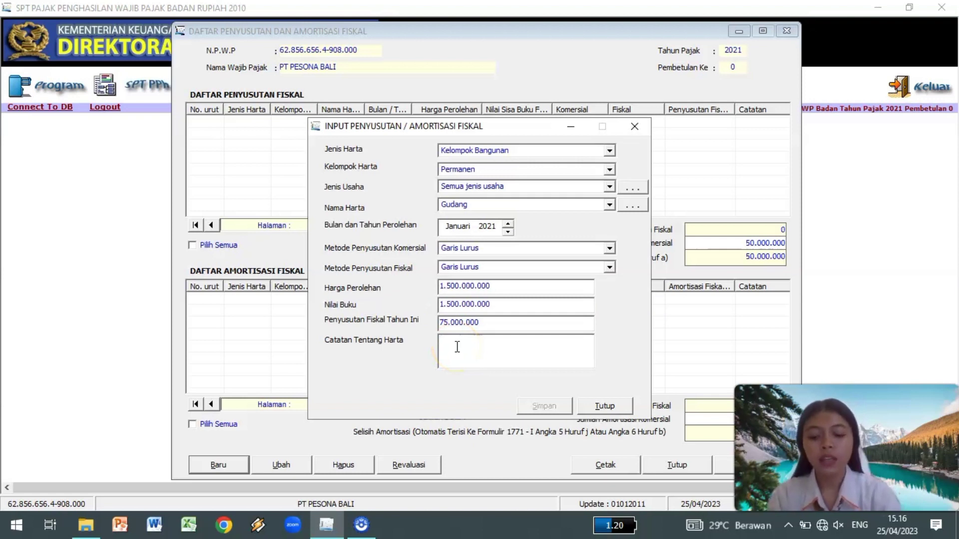
{"action": "type", "text": "1 Unit"}
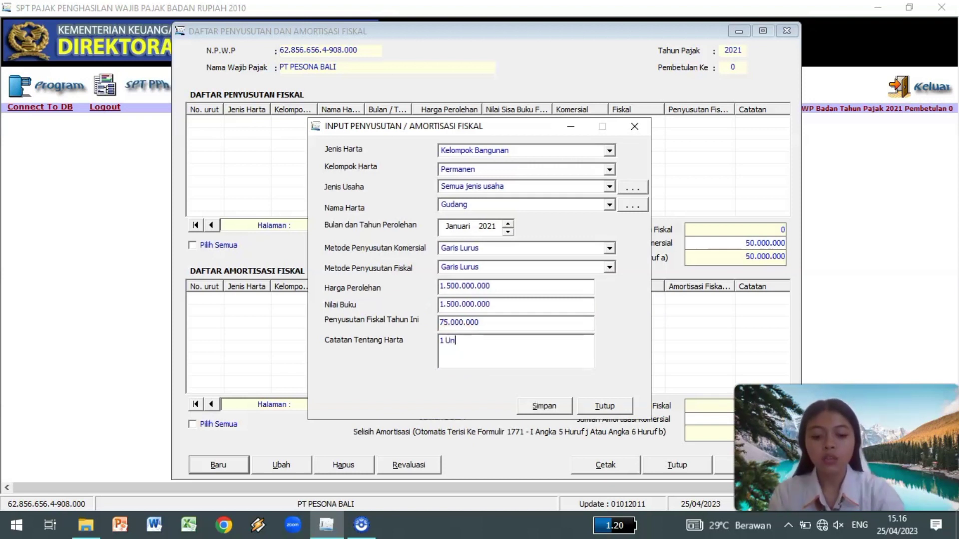
Save the entry without adding another, check the depreciation totals, and close the list.
{"action": "left_click", "coordinate": [535, 410]}
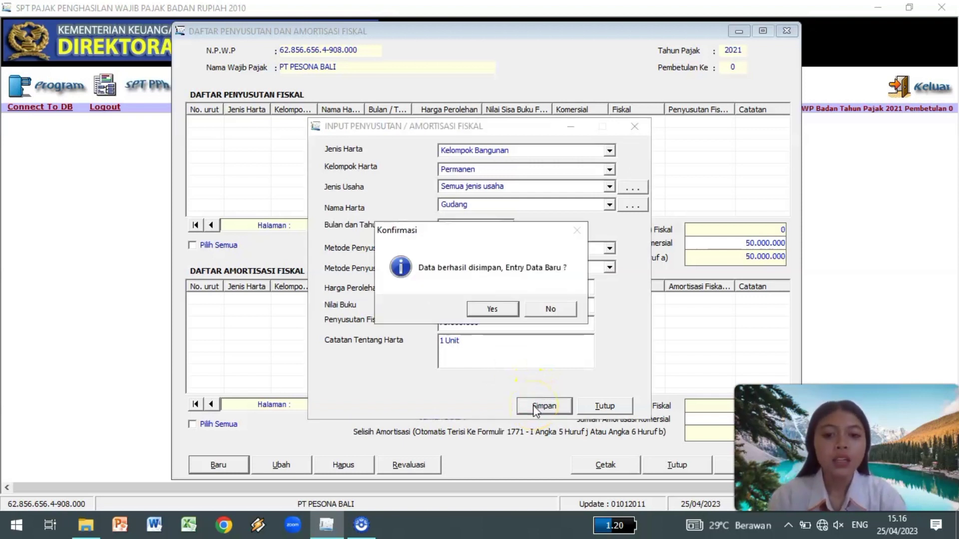
{"action": "left_click", "coordinate": [479, 362]}
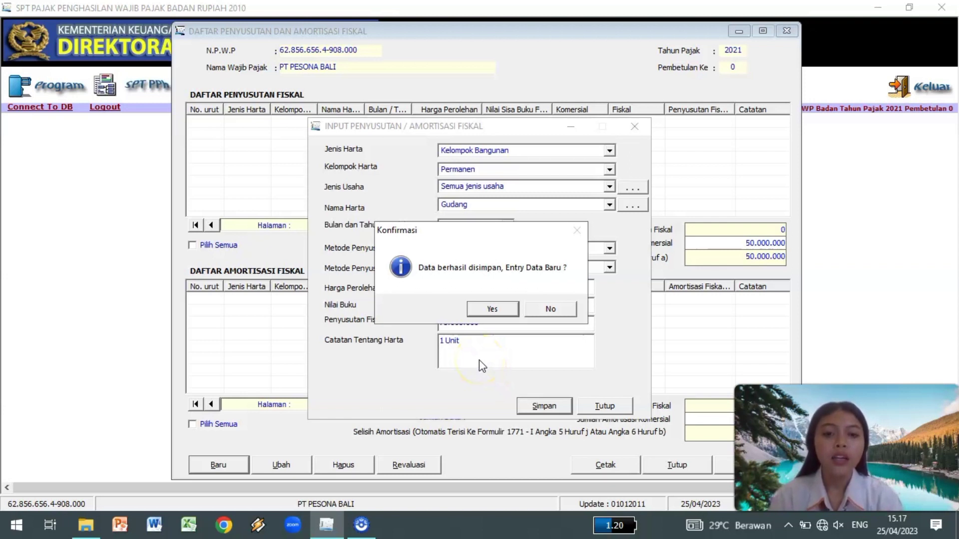
{"action": "left_click_drag", "start_coordinate": [502, 307], "coordinate": [484, 334]}
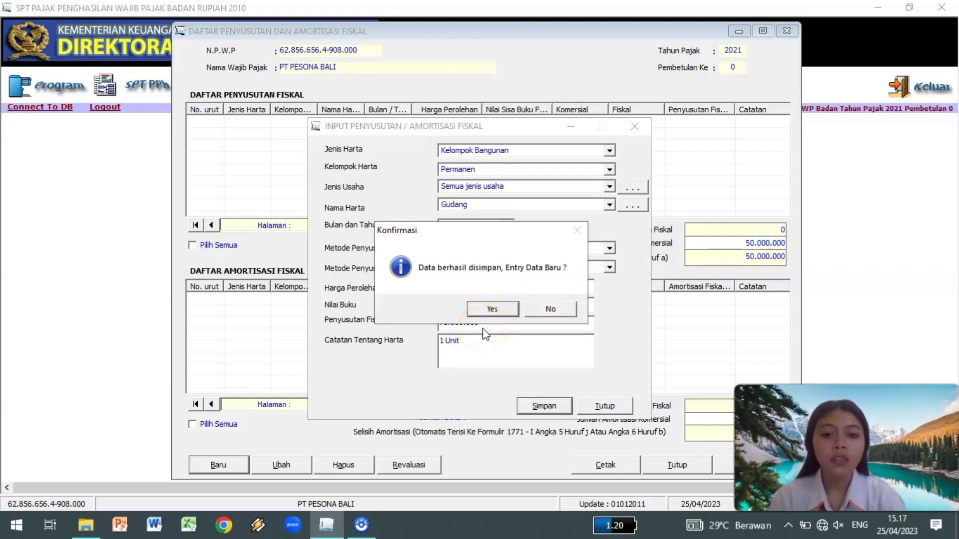
{"action": "left_click", "coordinate": [548, 308]}
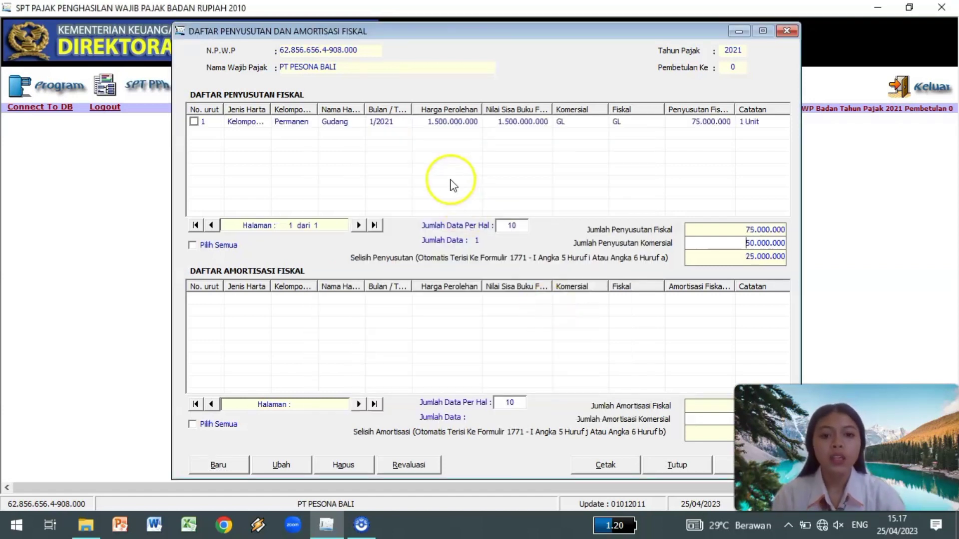
{"action": "left_click", "coordinate": [725, 244]}
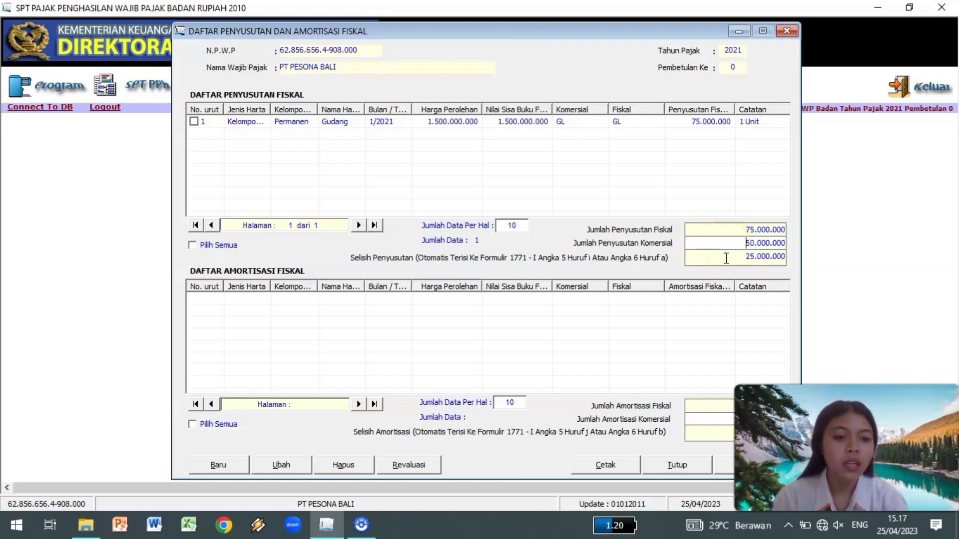
{"action": "left_click", "coordinate": [744, 268]}
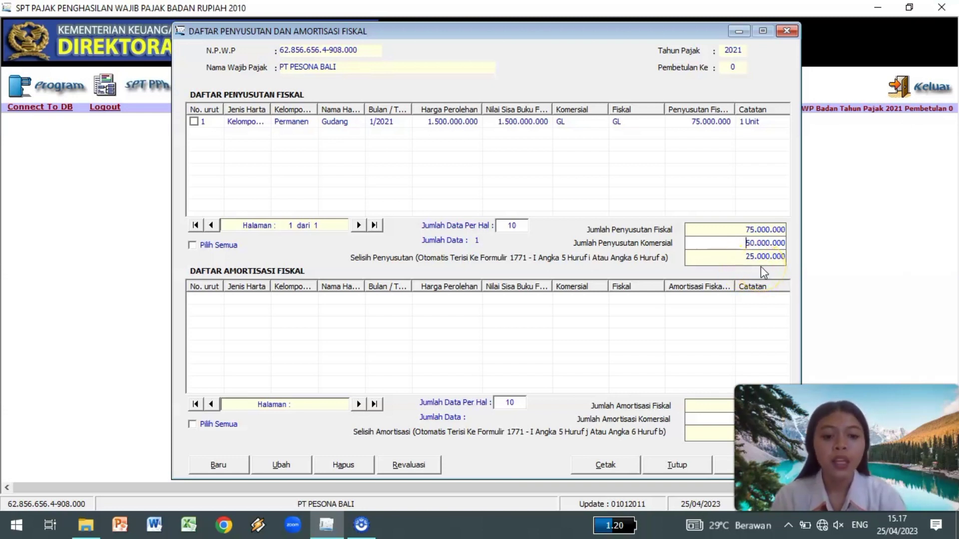
{"action": "left_click", "coordinate": [786, 32]}
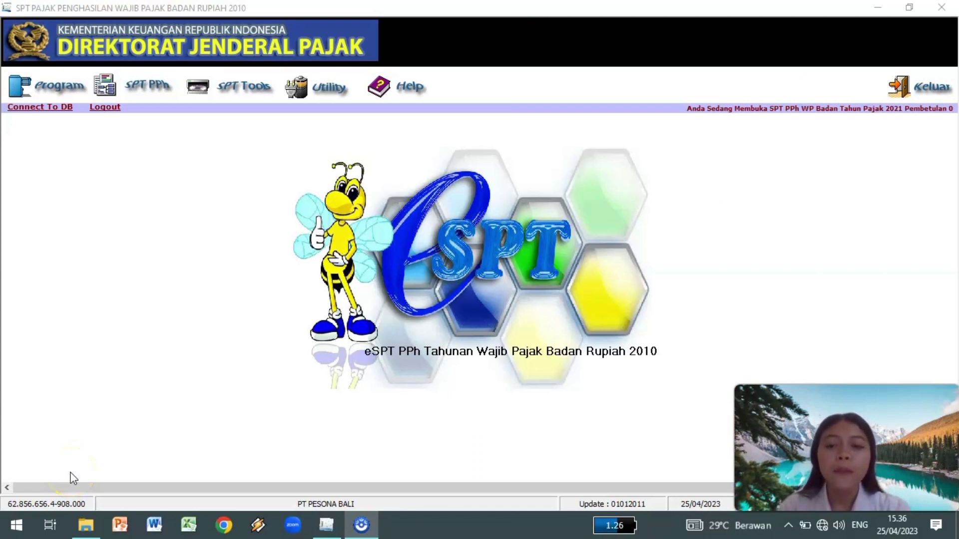
Open Formulir 1771-VI from the SPT PPh attachments list.
{"action": "left_click", "coordinate": [163, 88]}
{"action": "mouse_move", "coordinate": [174, 130]}
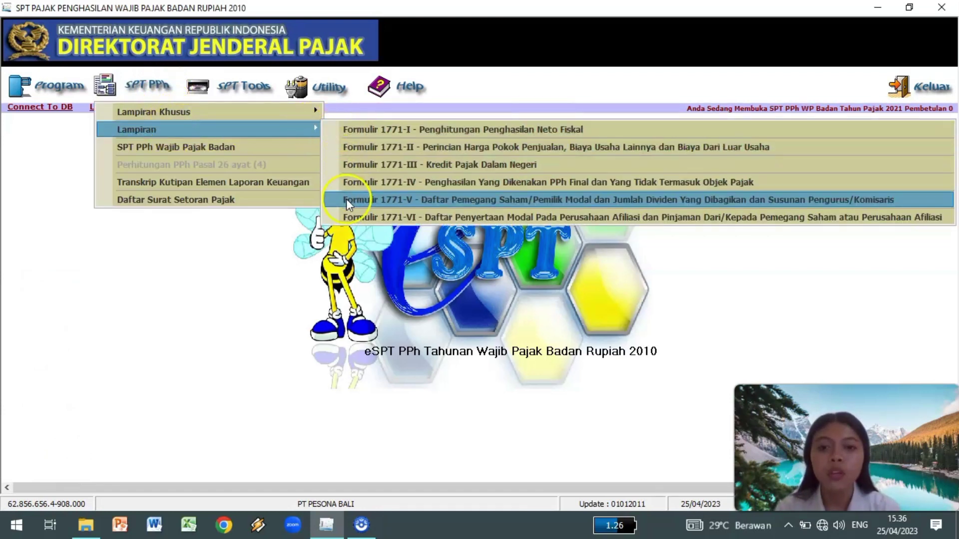
{"action": "left_click", "coordinate": [333, 225]}
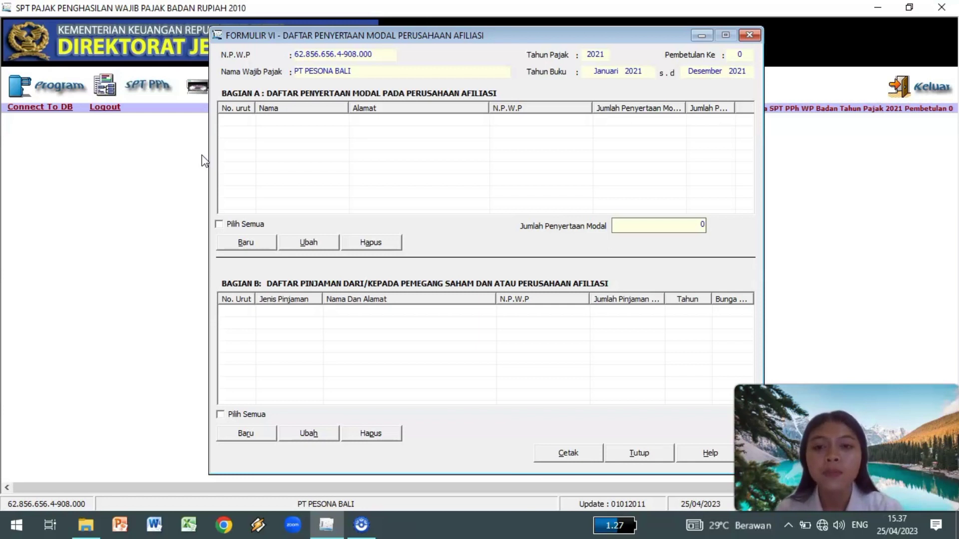
Start a new Bagian A capital participation entry for a domestic affiliate in Formulir VI.
{"action": "left_click", "coordinate": [143, 332]}
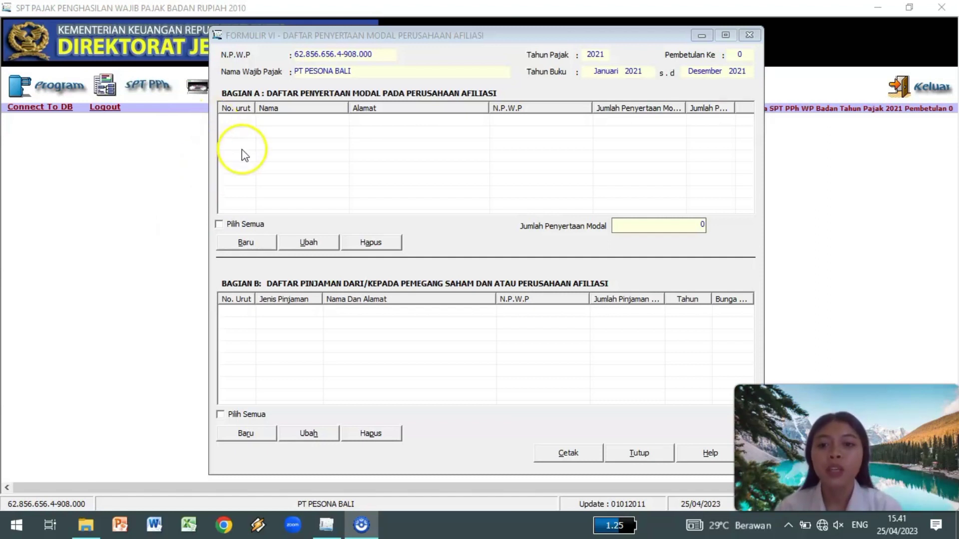
{"action": "left_click", "coordinate": [236, 244]}
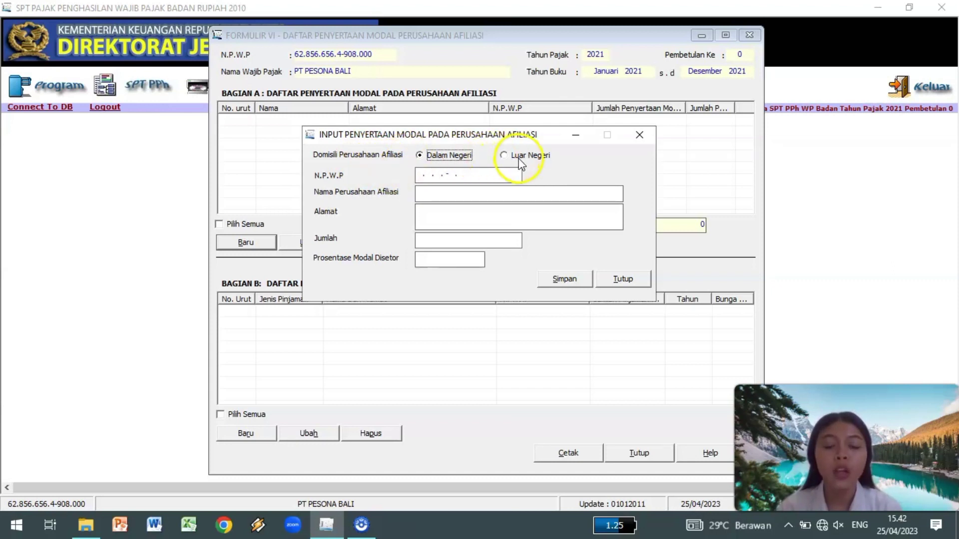
{"action": "left_click", "coordinate": [418, 173]}
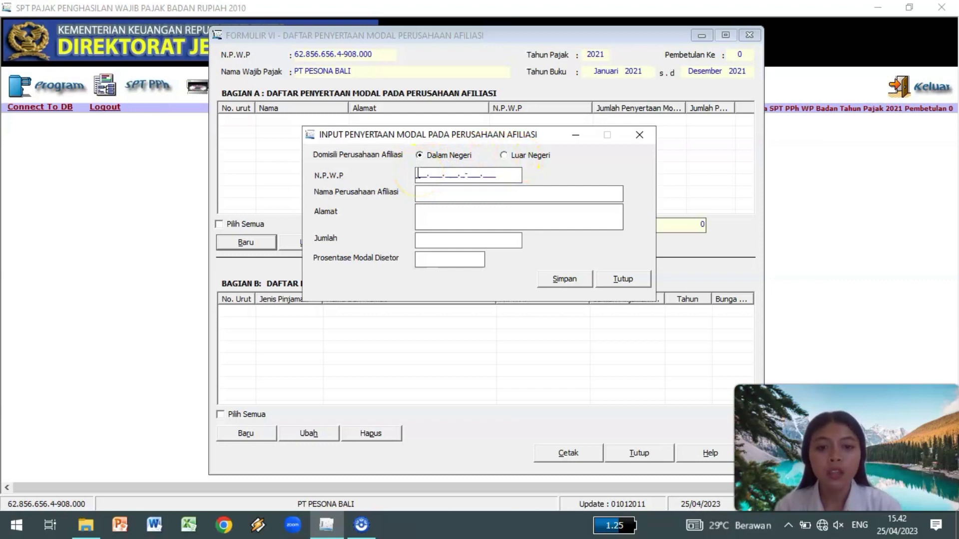
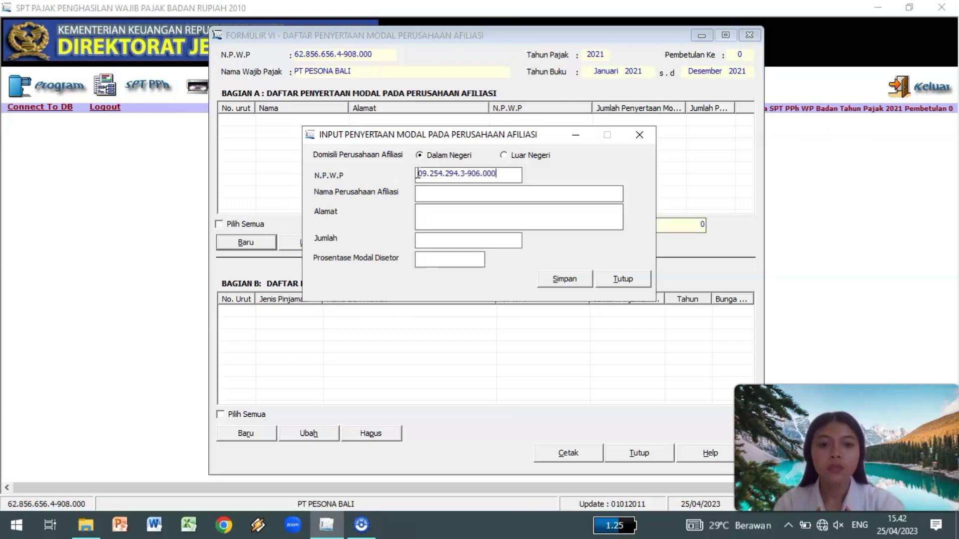
Enter the affiliate's tax ID, the name PT LABA-LABA, and the affiliate's address.
{"action": "left_click", "coordinate": [424, 192]}
{"action": "type", "text": "P"}
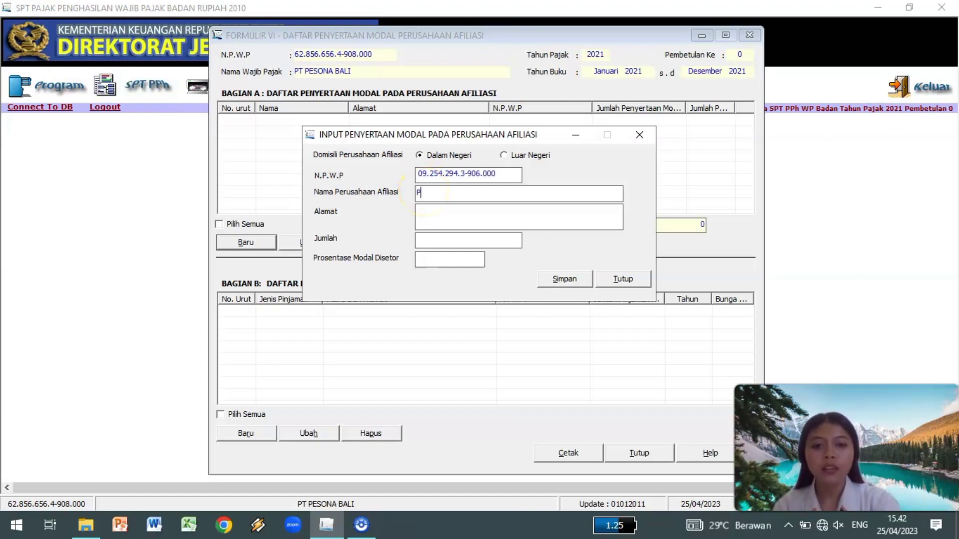
{"action": "type", "text": "T LABA-LA"}
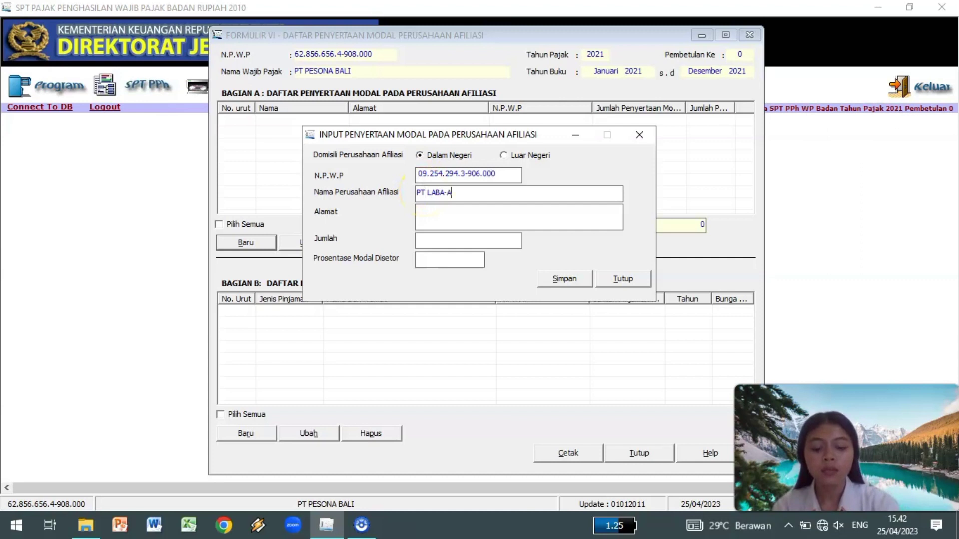
{"action": "key", "text": "BackSpace"}
{"action": "key", "text": "BackSpace"}
{"action": "type", "text": "LABA"}
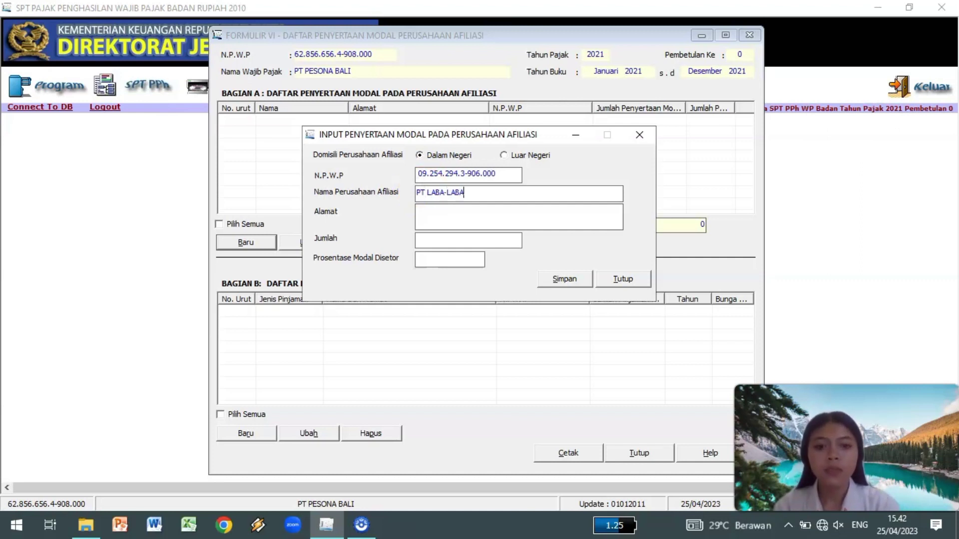
{"action": "left_click", "coordinate": [424, 209]}
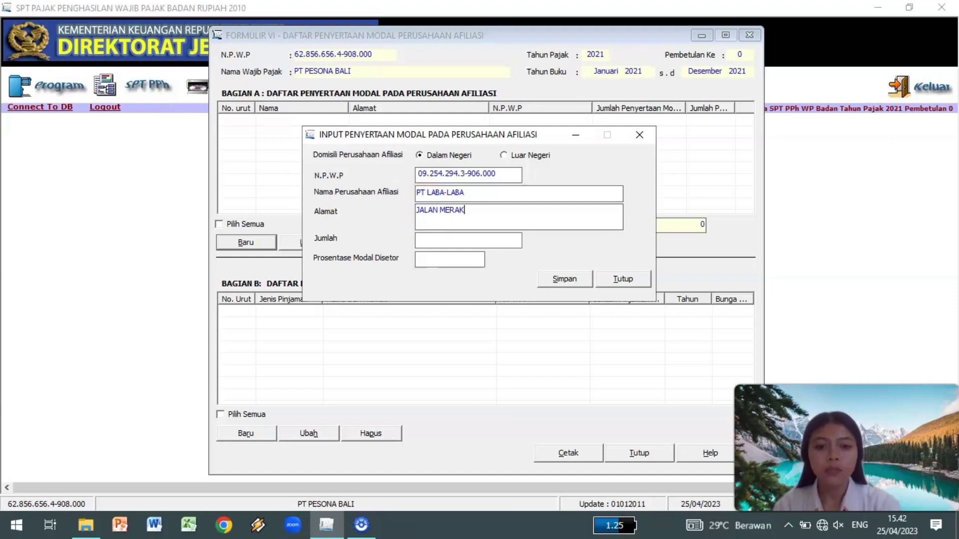
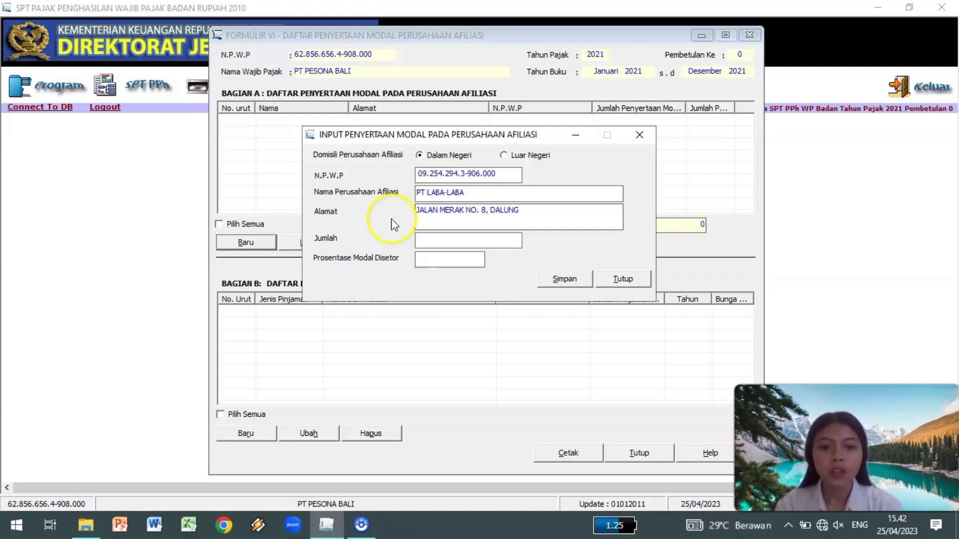
{"action": "left_click", "coordinate": [423, 237]}
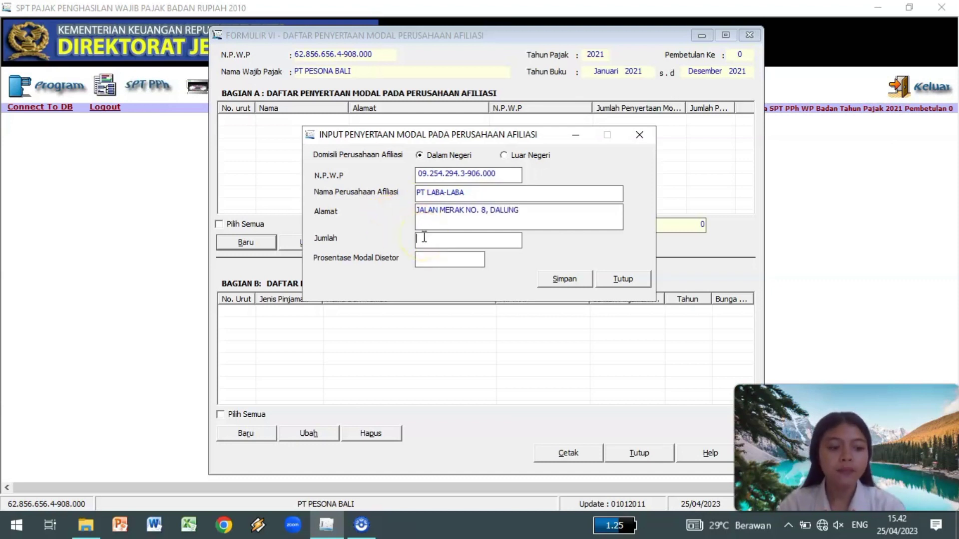
{"action": "type", "text": "1000000000"}
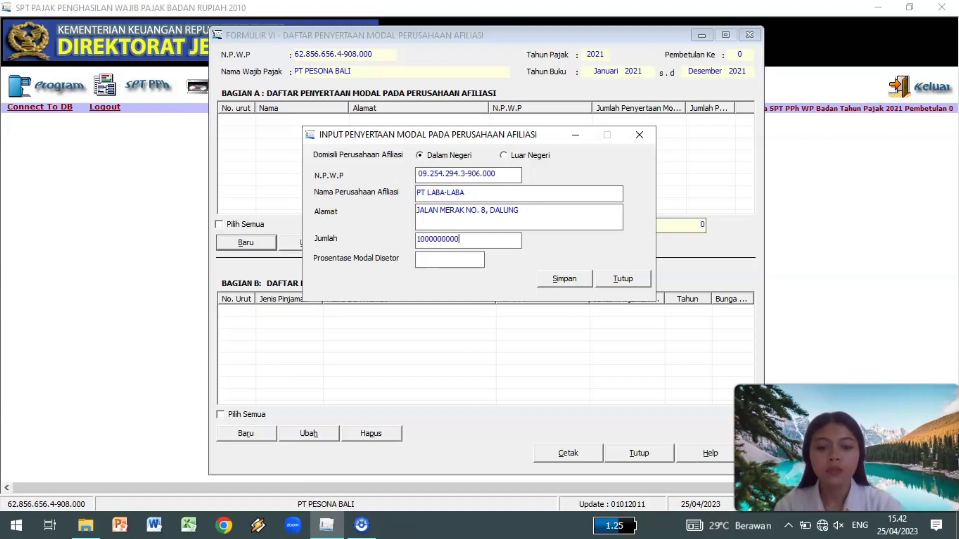
{"action": "left_click", "coordinate": [426, 257]}
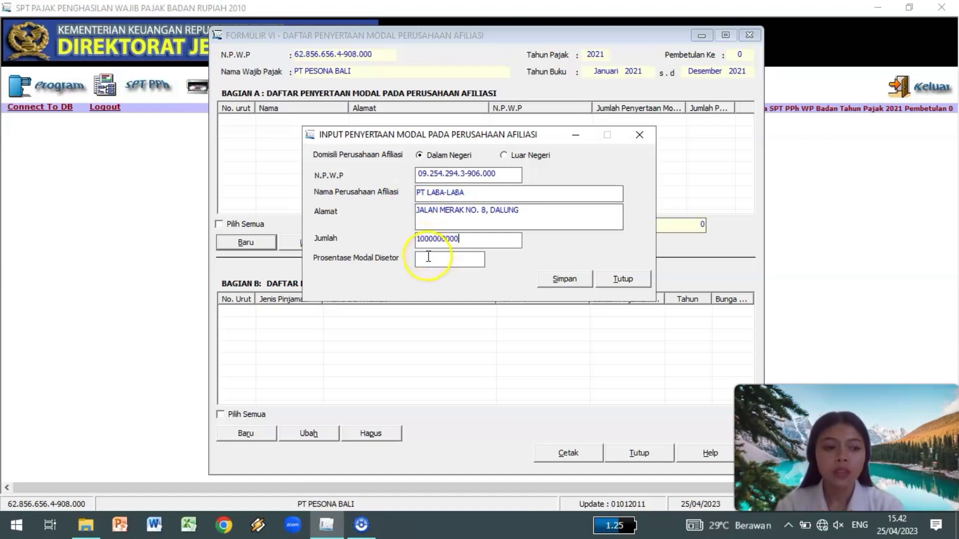
{"action": "type", "text": "100"}
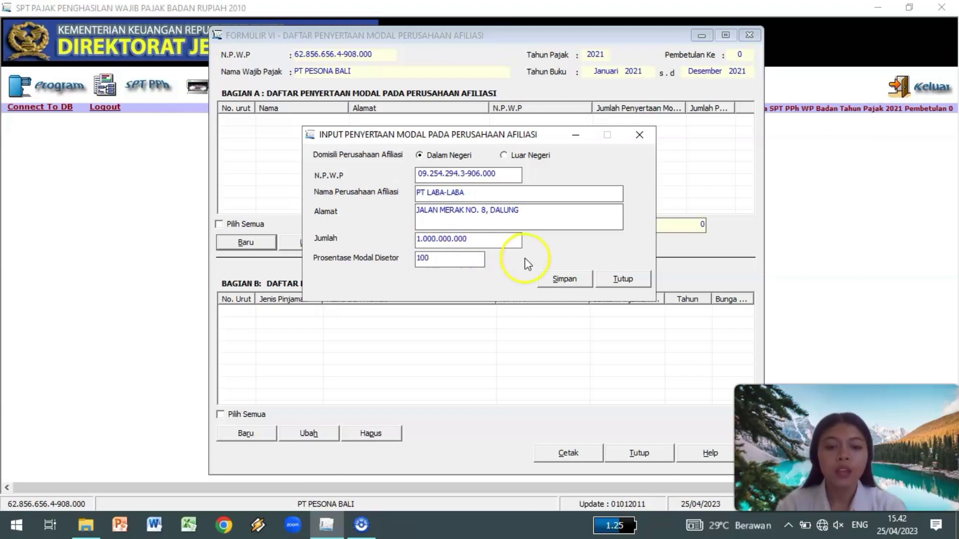
{"action": "left_click", "coordinate": [565, 281]}
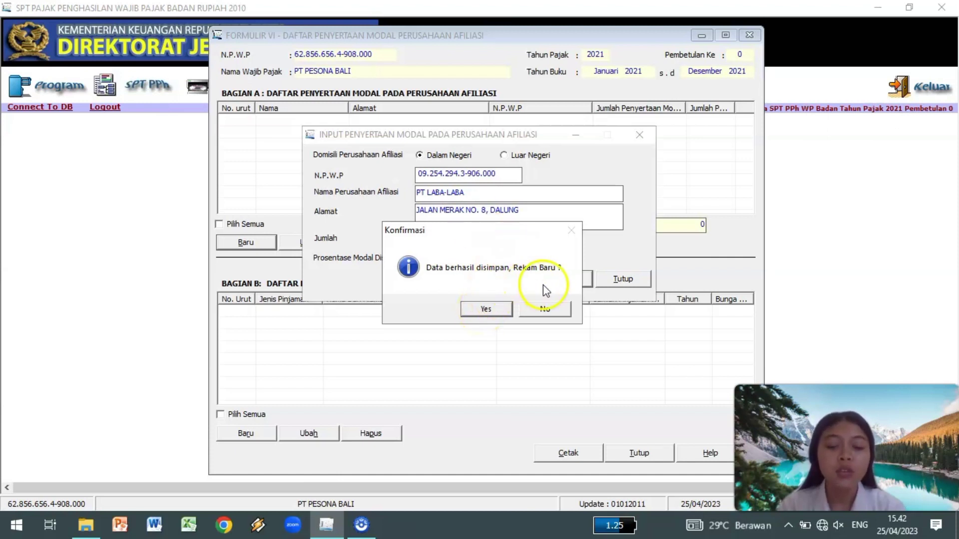
{"action": "left_click", "coordinate": [545, 308]}
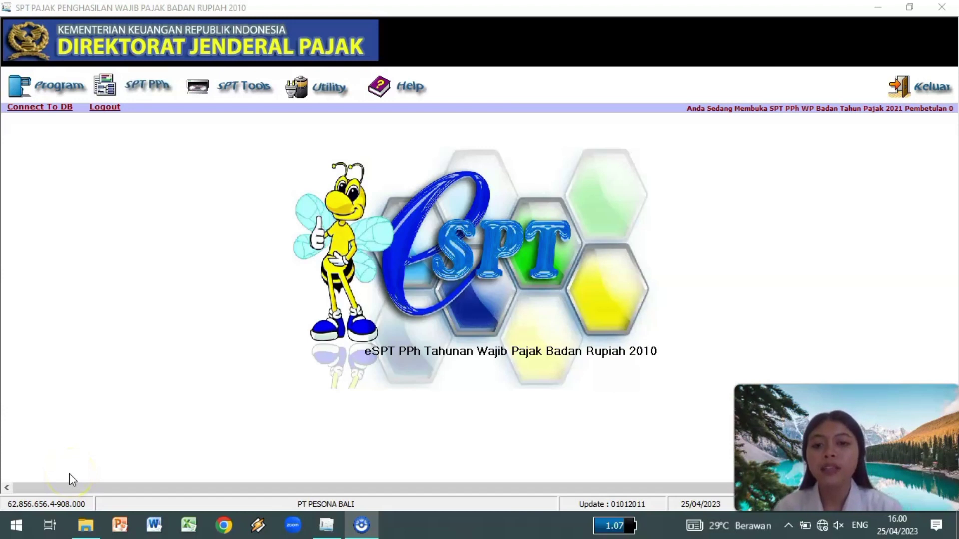
Open Formulir 1771-V, move its window left, and start a new shareholder entry.
{"action": "left_click", "coordinate": [164, 90]}
{"action": "mouse_move", "coordinate": [171, 128]}
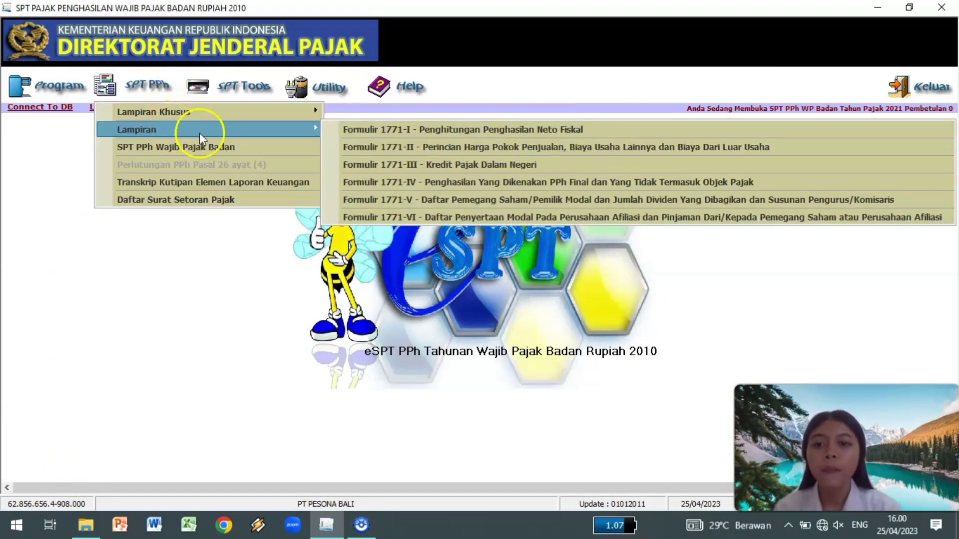
{"action": "left_click", "coordinate": [335, 199]}
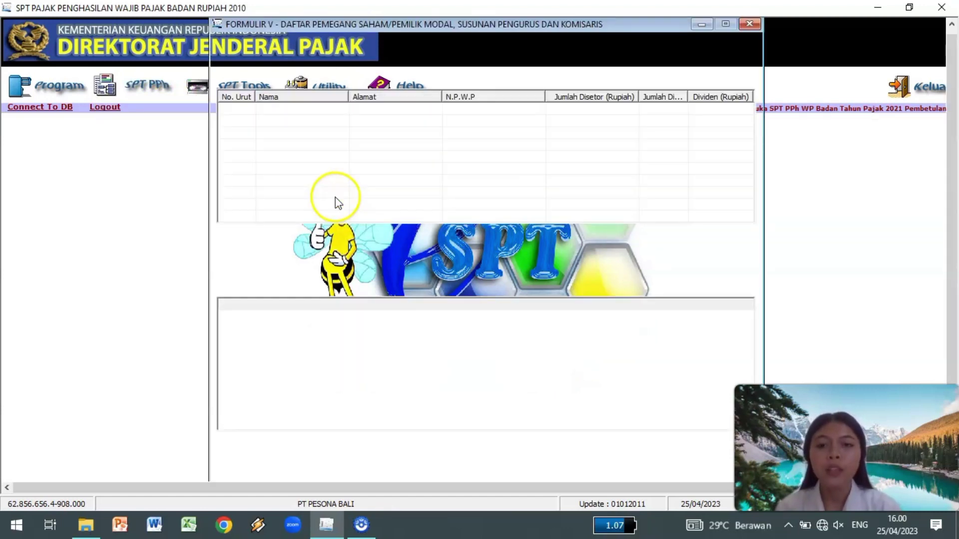
{"action": "left_click_drag", "start_coordinate": [621, 26], "coordinate": [447, 30]}
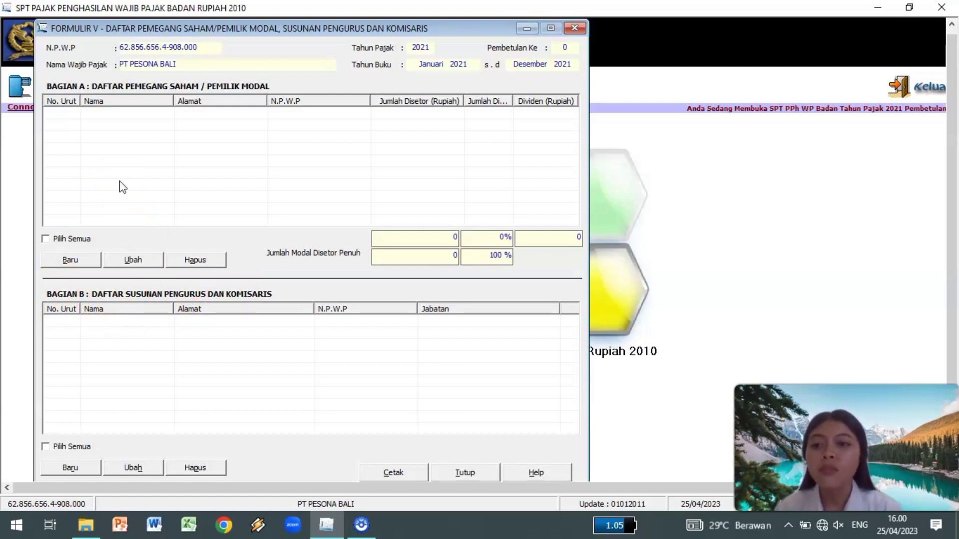
{"action": "left_click", "coordinate": [76, 263]}
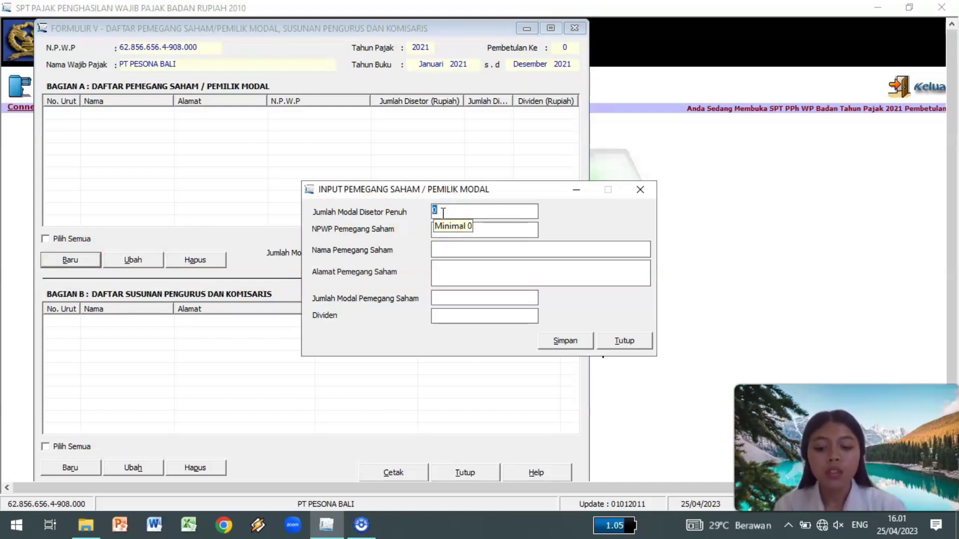
{"action": "type", "text": "10000000000"}
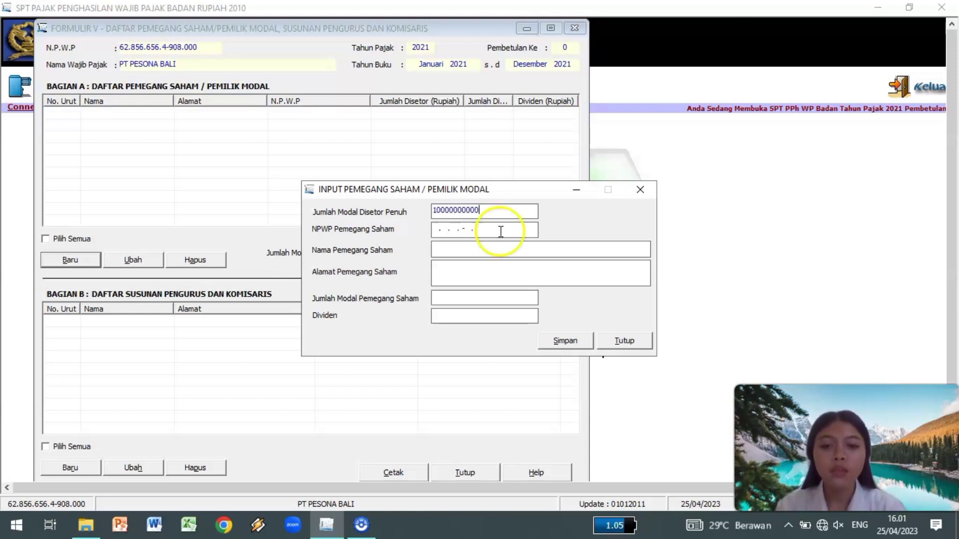
{"action": "left_click", "coordinate": [434, 230]}
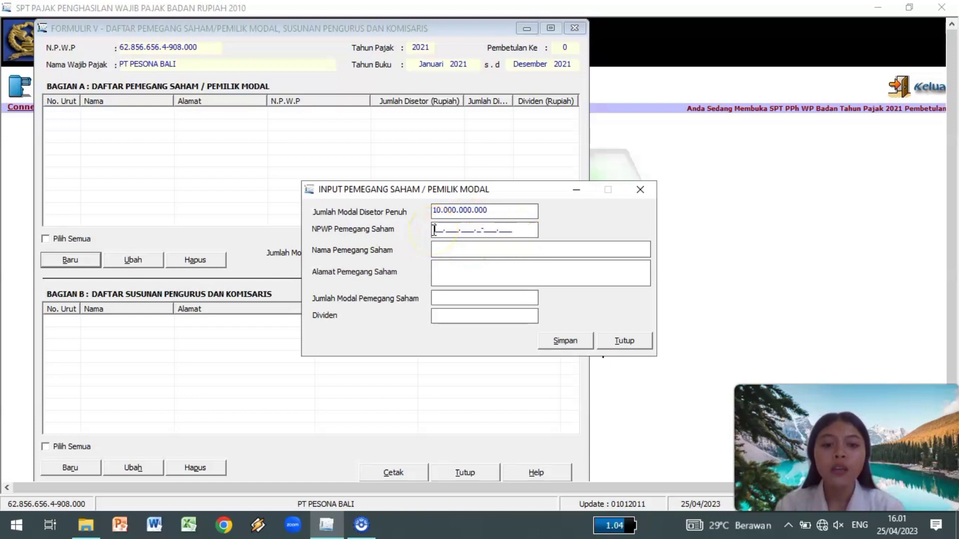
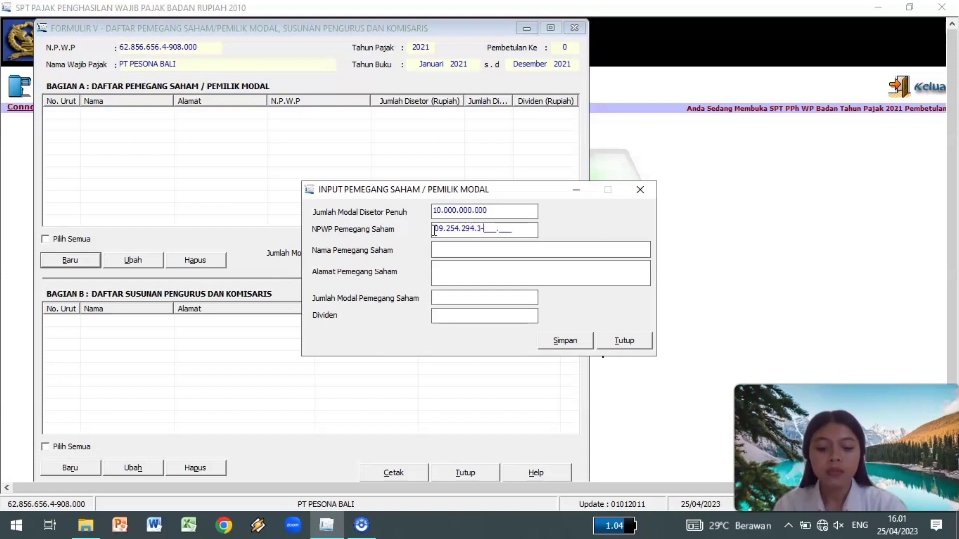
{"action": "left_click", "coordinate": [434, 247]}
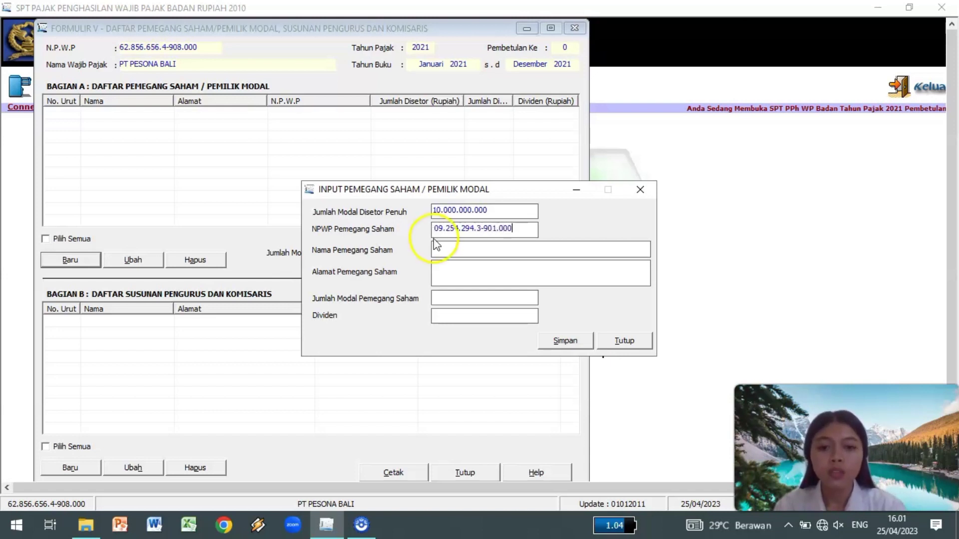
{"action": "type", "text": "SA"}
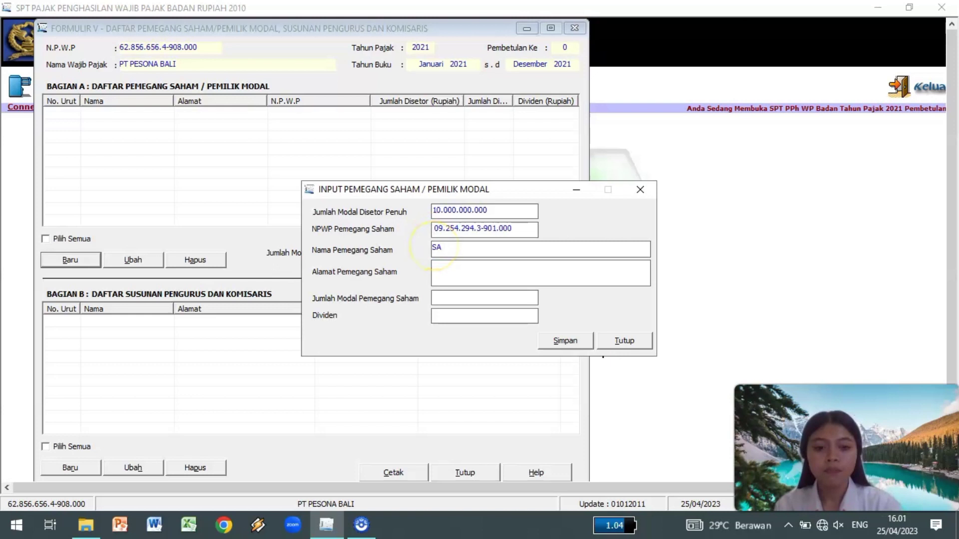
{"action": "type", "text": "NTHI"}
{"action": "left_click", "coordinate": [439, 269]}
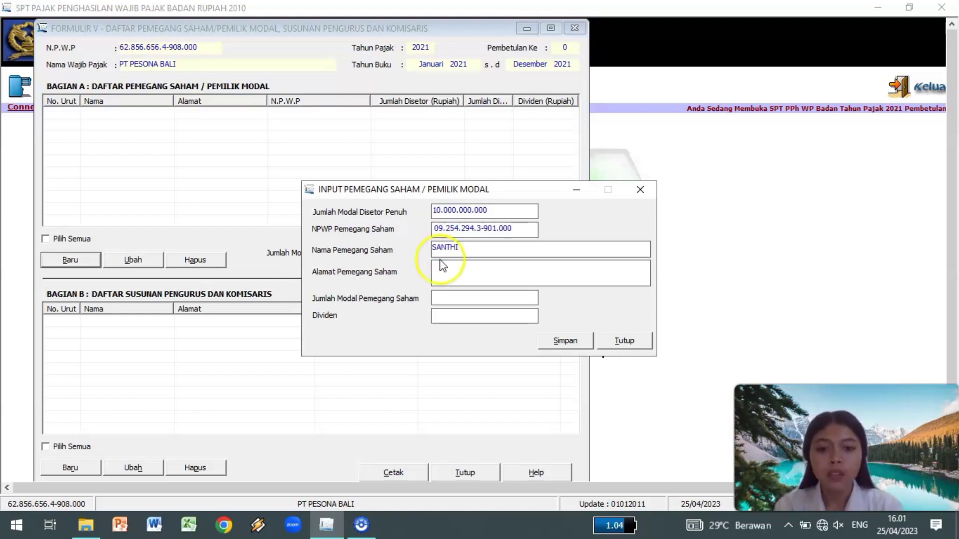
{"action": "type", "text": "JALAN"}
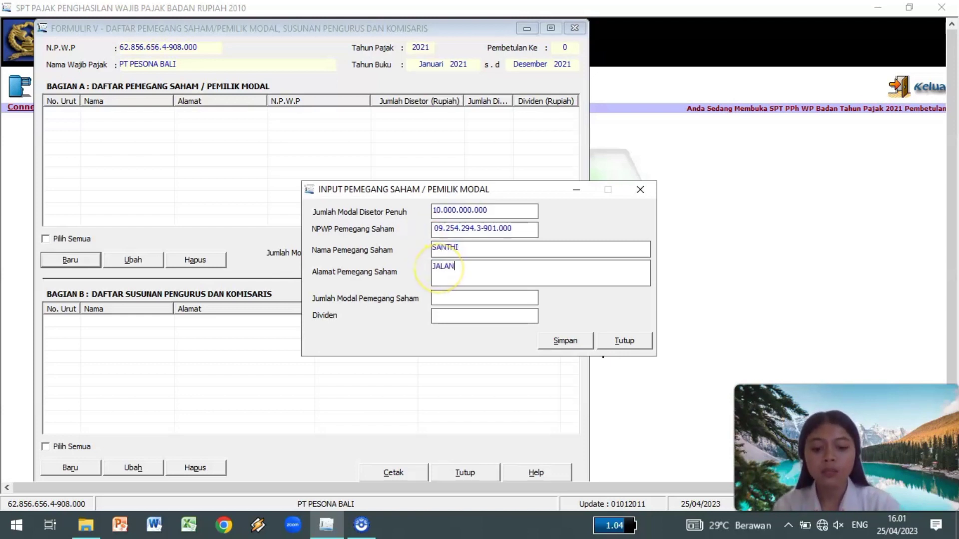
{"action": "type", "text": " SUNSET ROAD"}
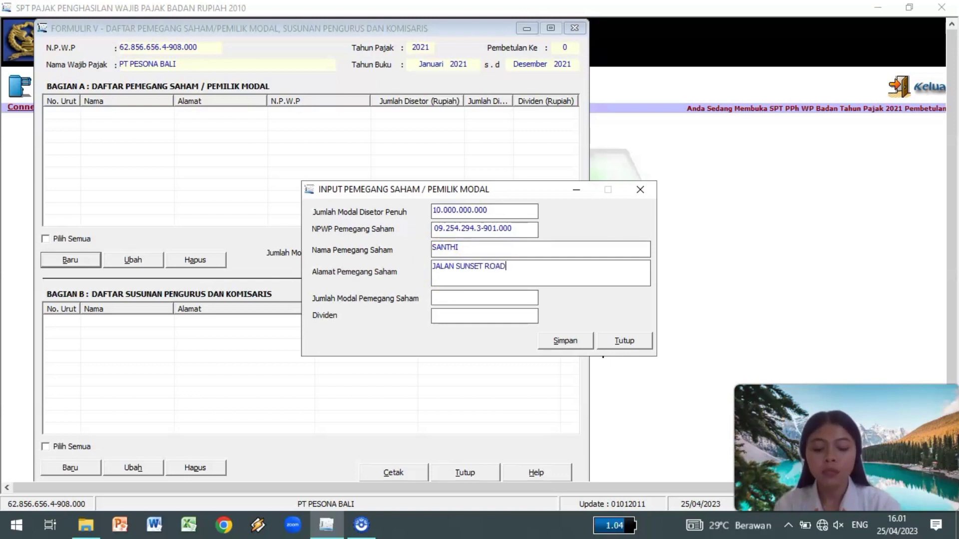
{"action": "type", "text": " II, DENPASAR"}
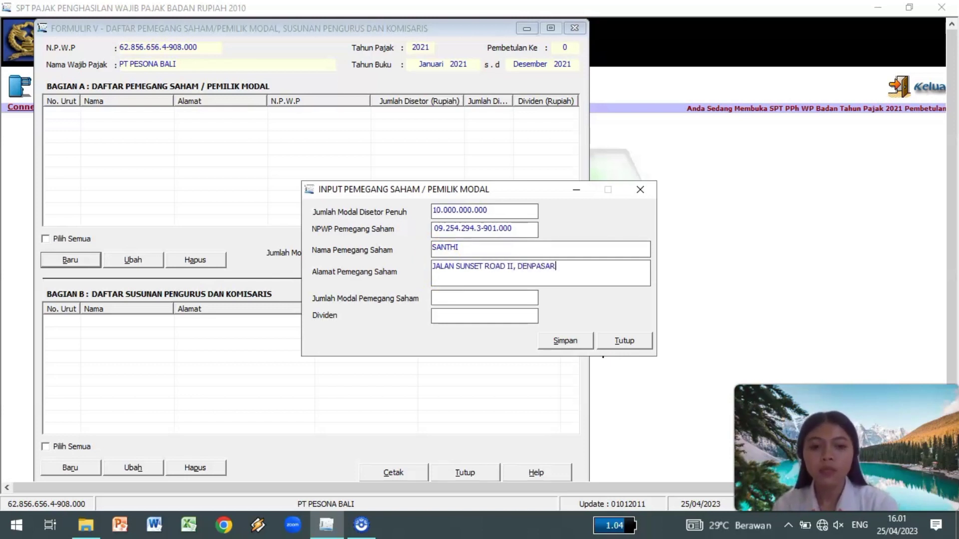
{"action": "left_click", "coordinate": [455, 289]}
{"action": "left_click", "coordinate": [439, 296]}
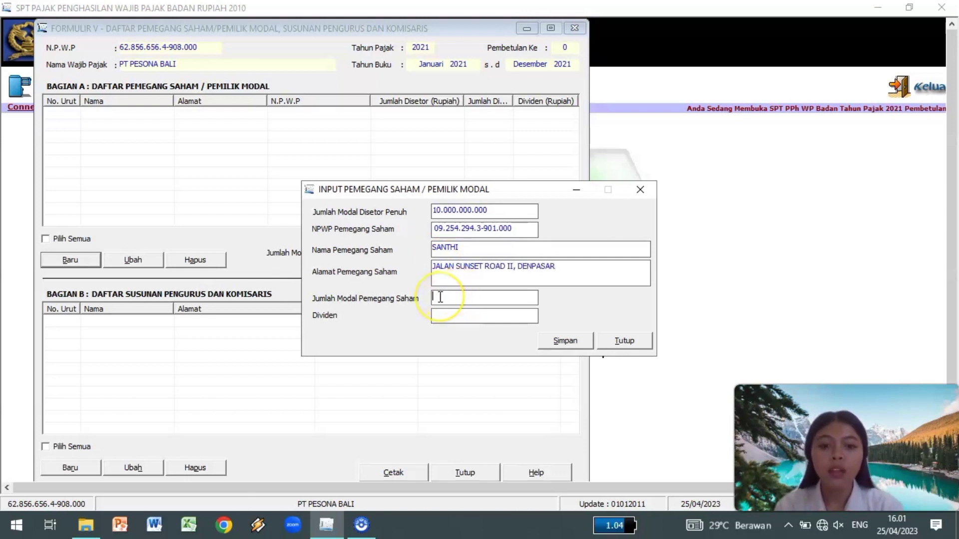
{"action": "type", "text": "3000000000"}
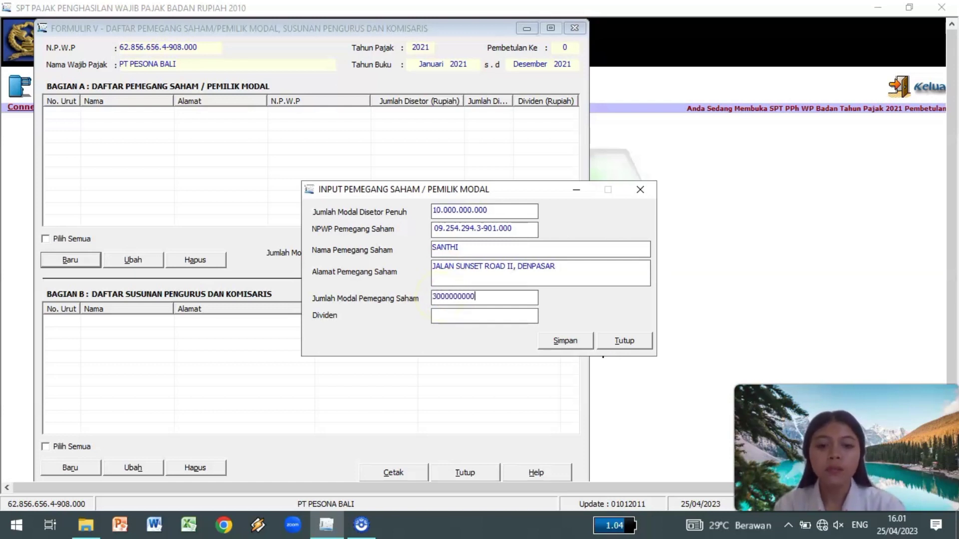
{"action": "left_click", "coordinate": [451, 313]}
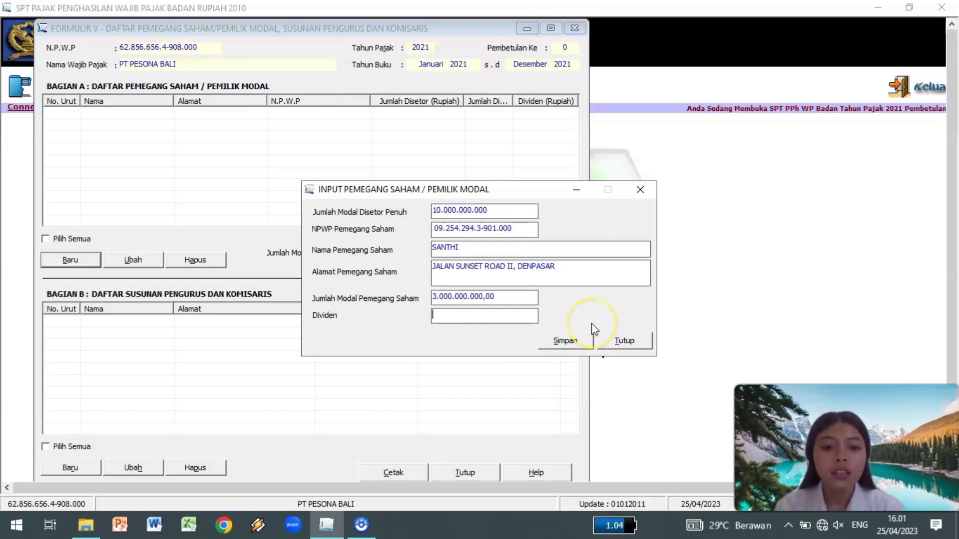
{"action": "left_click", "coordinate": [577, 337]}
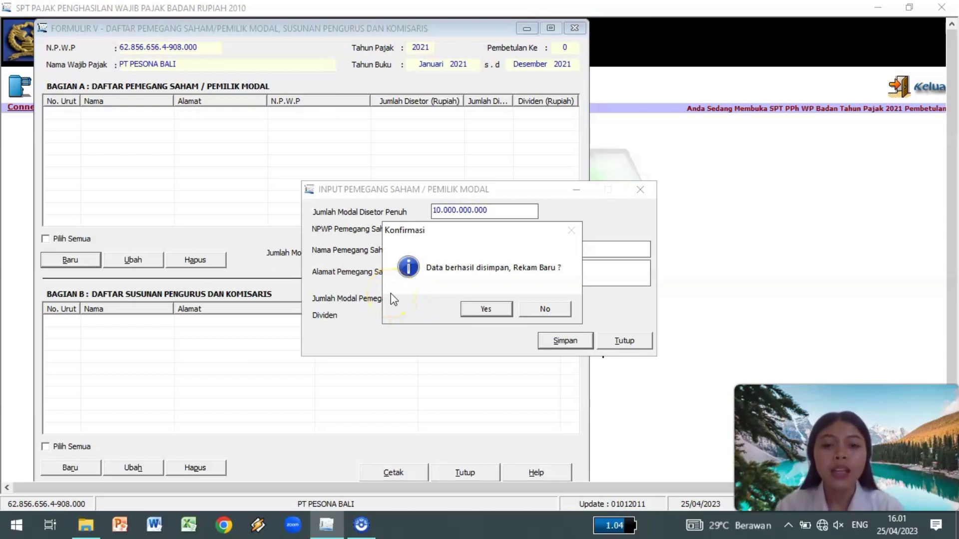
{"action": "left_click", "coordinate": [476, 310]}
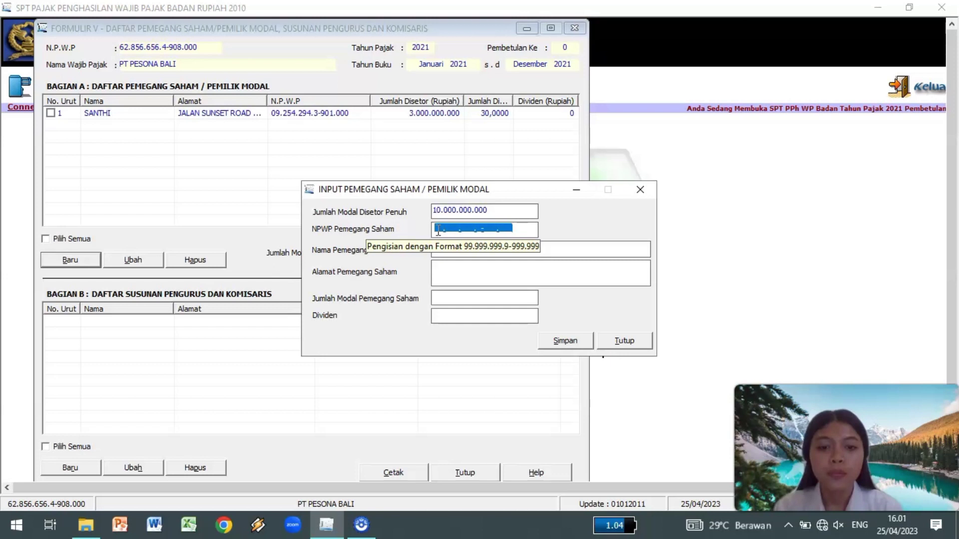
{"action": "left_click", "coordinate": [437, 229]}
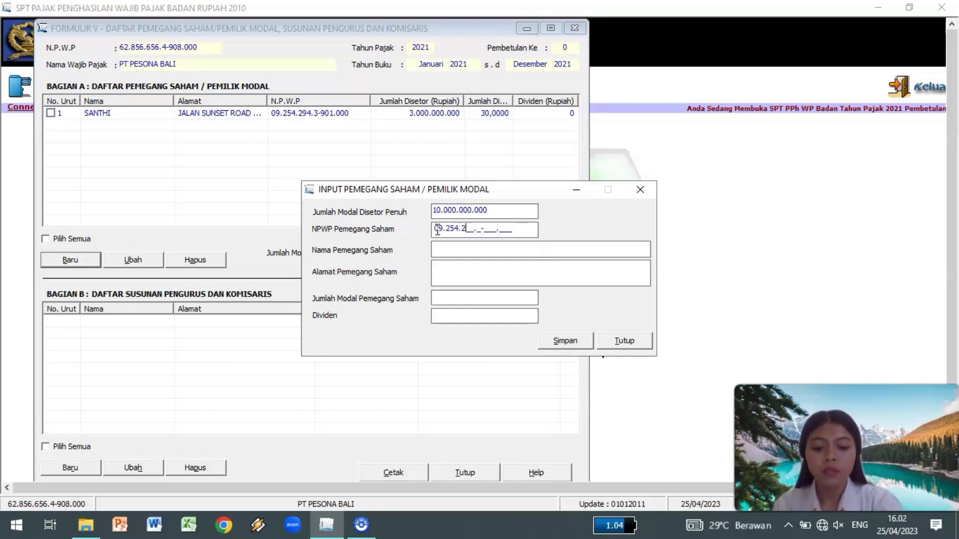
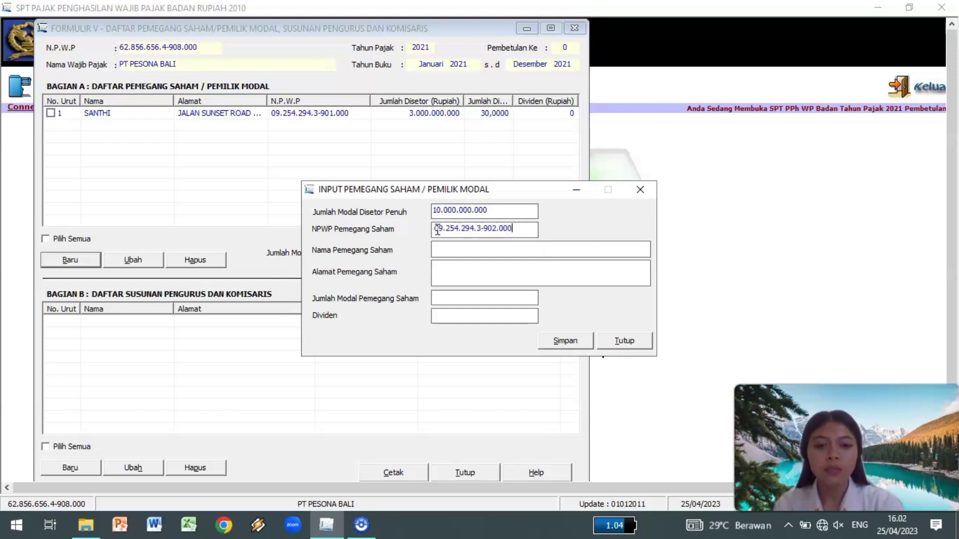
Enter the second shareholder's name, address and 2.000.000.000 paid-in capital, and save it.
{"action": "left_click", "coordinate": [439, 247]}
{"action": "type", "text": "HANY"}
{"action": "left_click", "coordinate": [439, 272]}
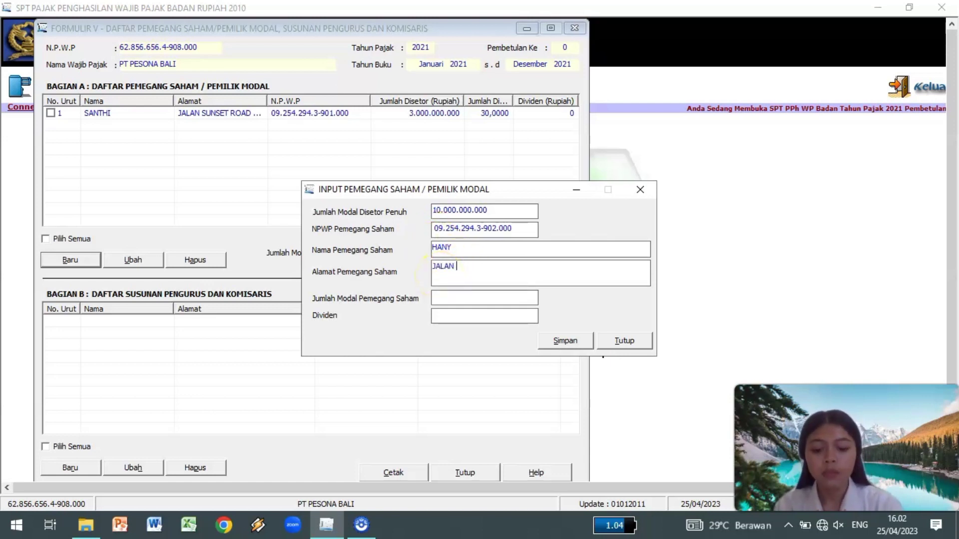
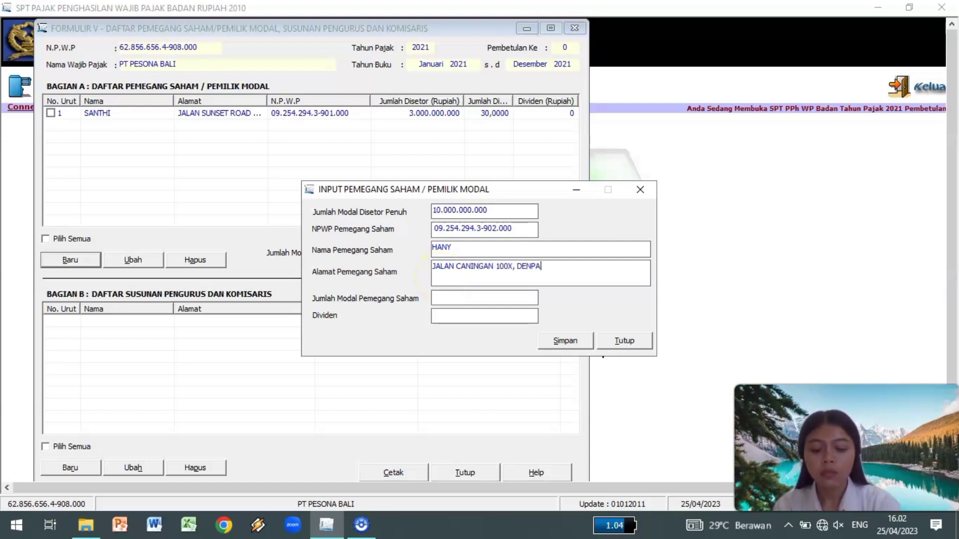
{"action": "left_click", "coordinate": [448, 298]}
{"action": "type", "text": "2000000000"}
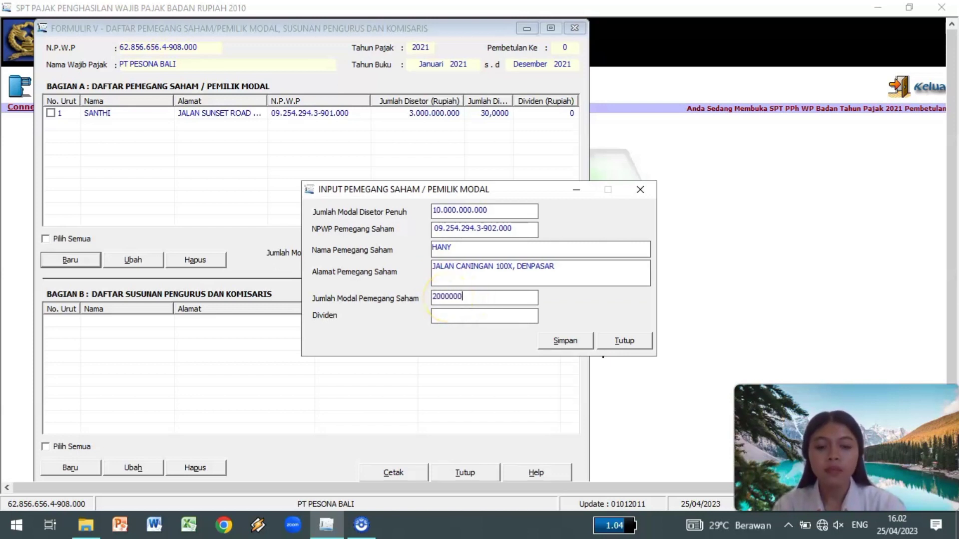
{"action": "left_click", "coordinate": [487, 314]}
{"action": "left_click", "coordinate": [560, 341]}
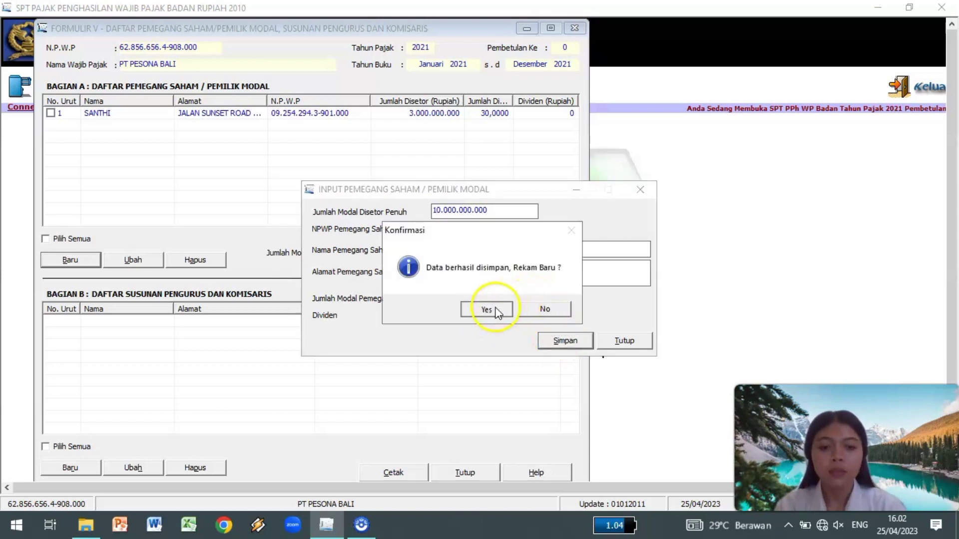
{"action": "left_click", "coordinate": [487, 309]}
Save the third shareholder's tax ID, name, address and 5.000.000.000 capital, ending shareholder entry.
{"action": "left_click", "coordinate": [436, 230]}
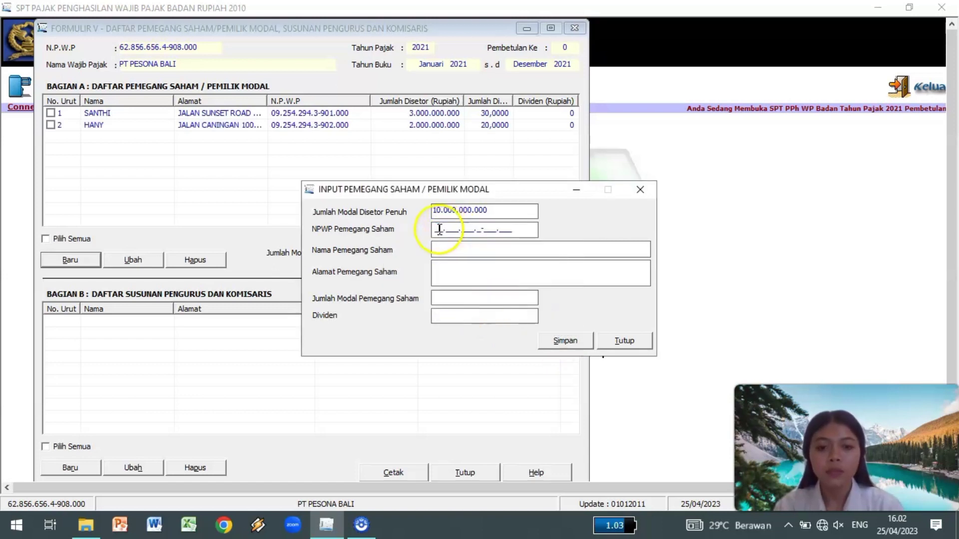
{"action": "left_click", "coordinate": [440, 247]}
{"action": "type", "text": "NANDINI"}
{"action": "left_click", "coordinate": [444, 268]}
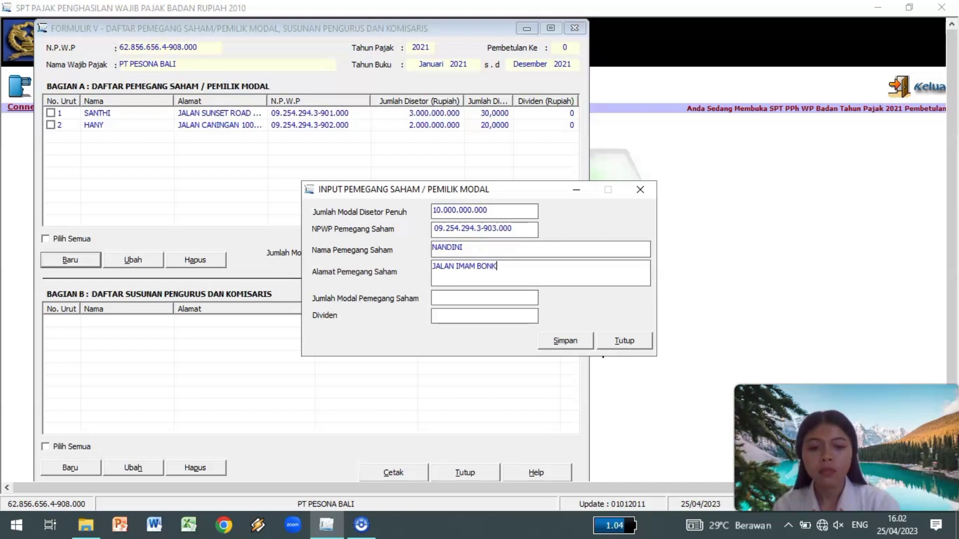
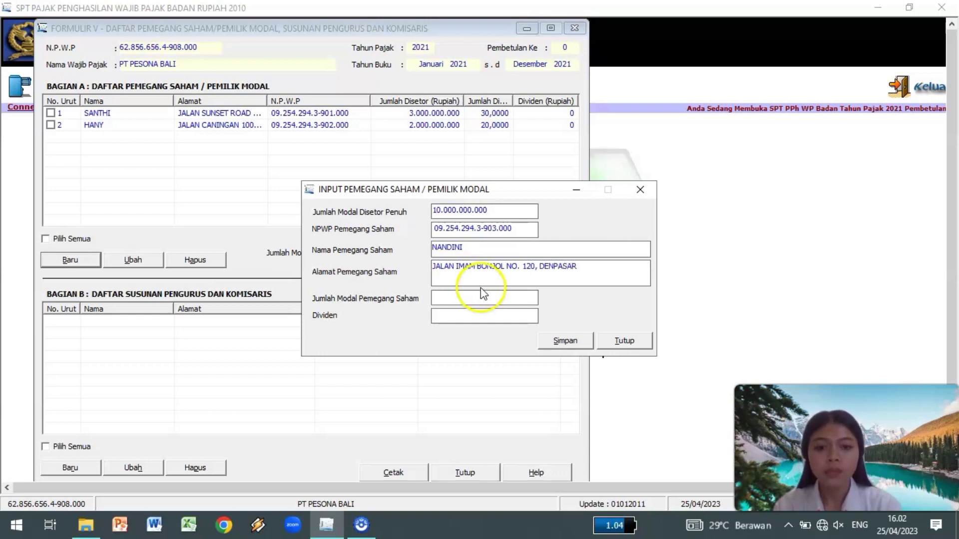
{"action": "key", "text": "Tab"}
{"action": "type", "text": "5"}
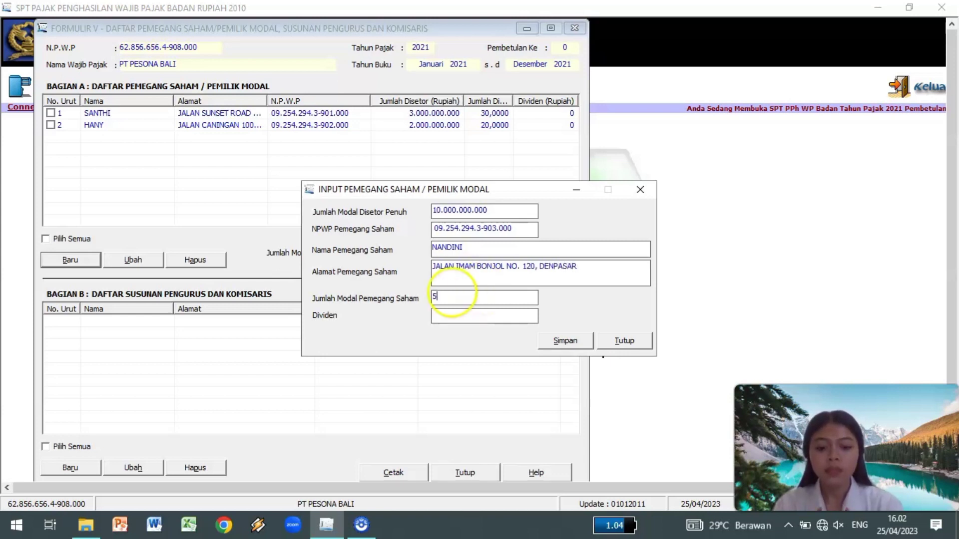
{"action": "type", "text": ".000.000.000"}
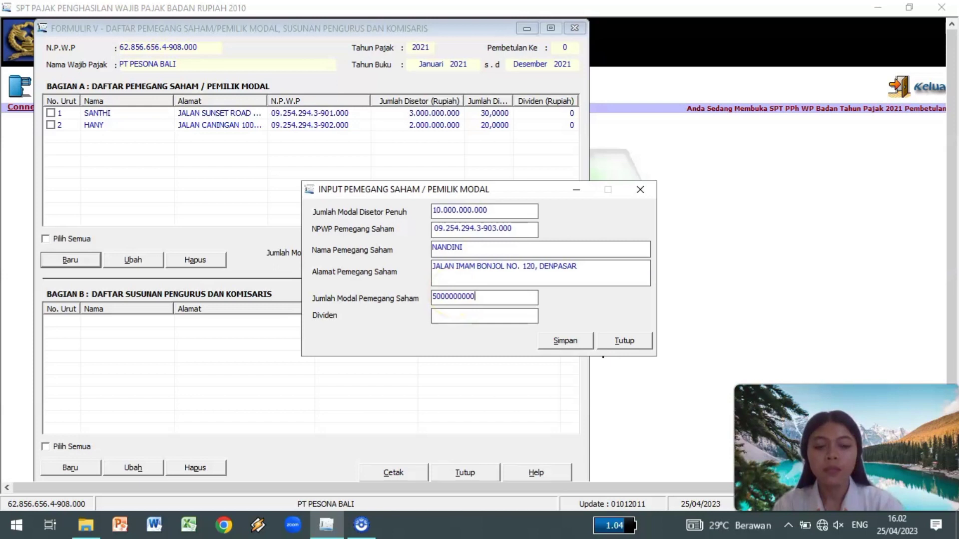
{"action": "left_click", "coordinate": [455, 315]}
{"action": "left_click", "coordinate": [555, 342]}
{"action": "left_click", "coordinate": [545, 308]}
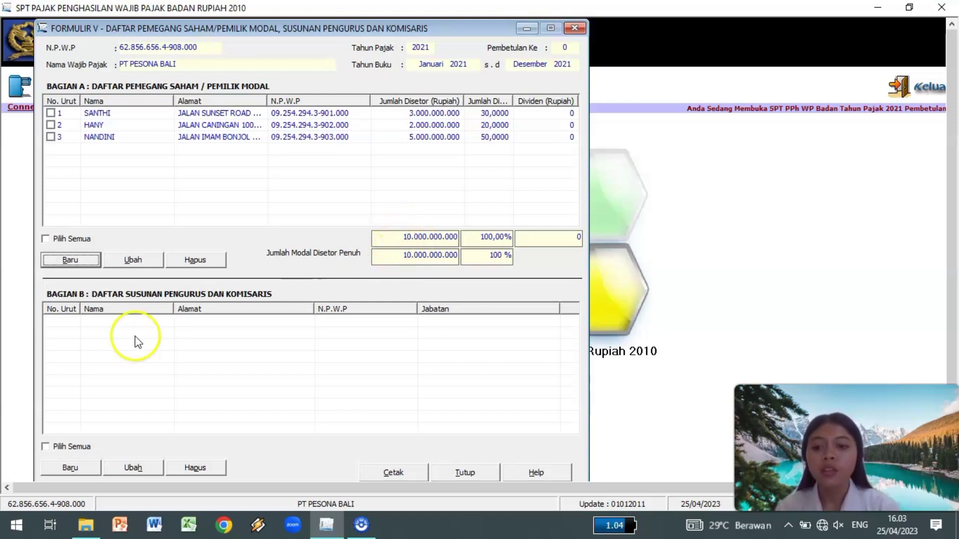
{"action": "left_click", "coordinate": [82, 470]}
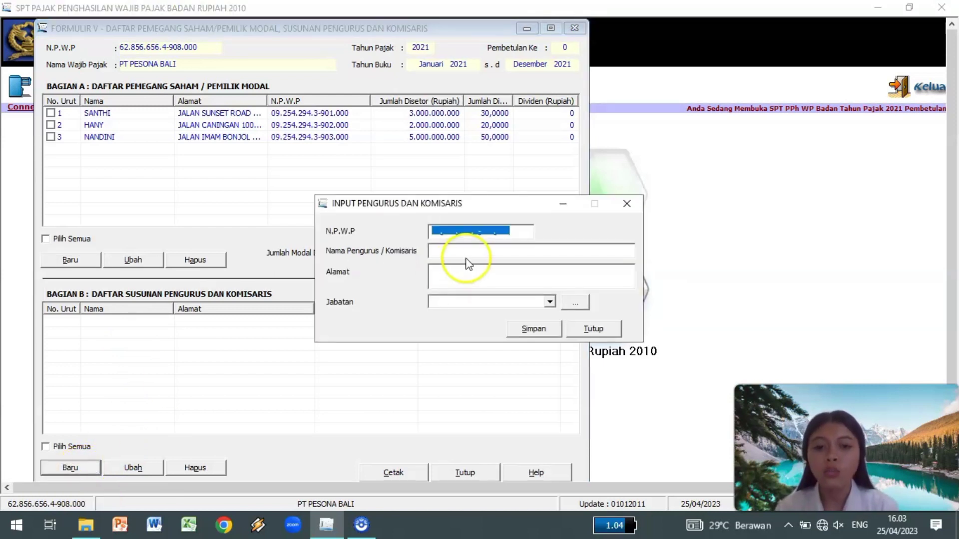
Save the first board member's tax ID, name and address as Presiden Komisaris.
{"action": "left_click", "coordinate": [433, 231]}
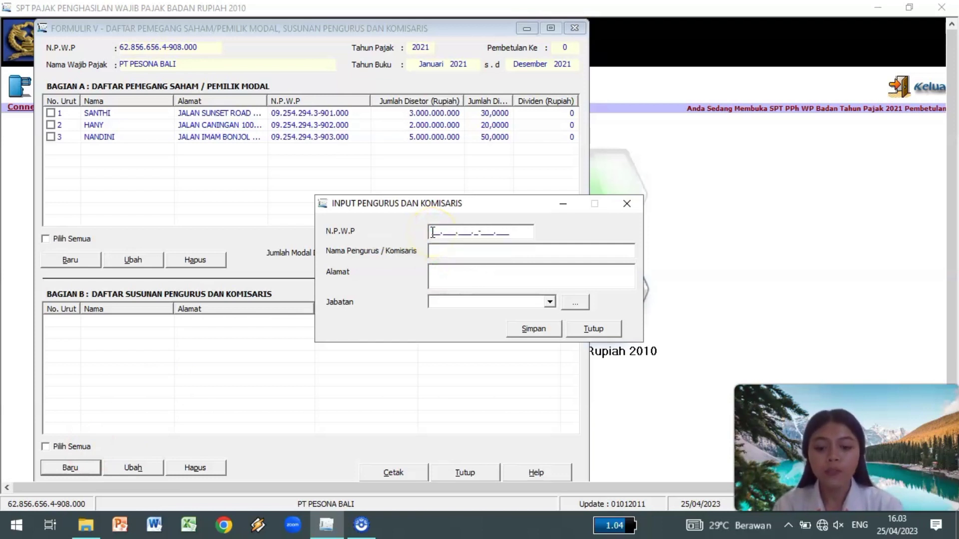
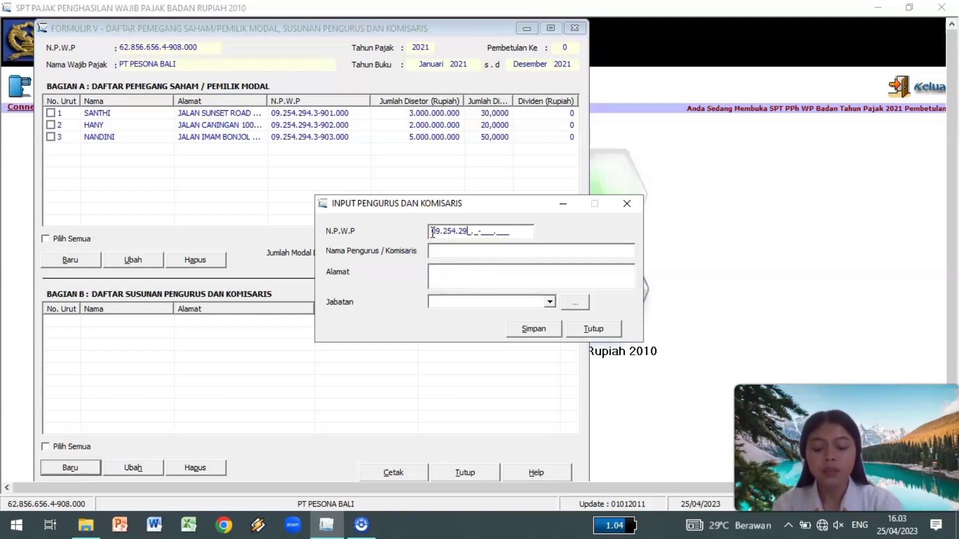
{"action": "left_click", "coordinate": [435, 250]}
{"action": "type", "text": "SANTHI"}
{"action": "left_click", "coordinate": [452, 269]}
{"action": "type", "text": "JALAN"}
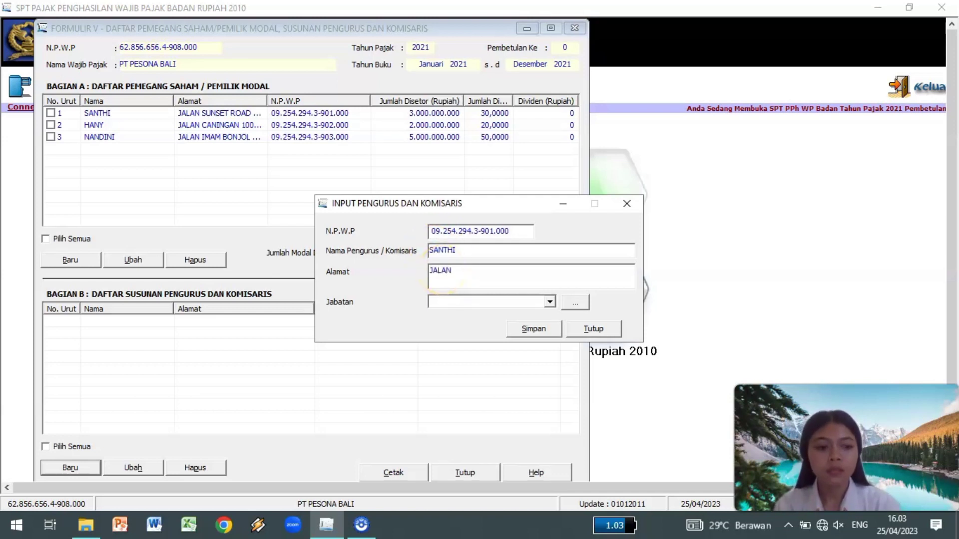
{"action": "type", "text": " SUS"}
{"action": "type", "text": "NSET ROAD"}
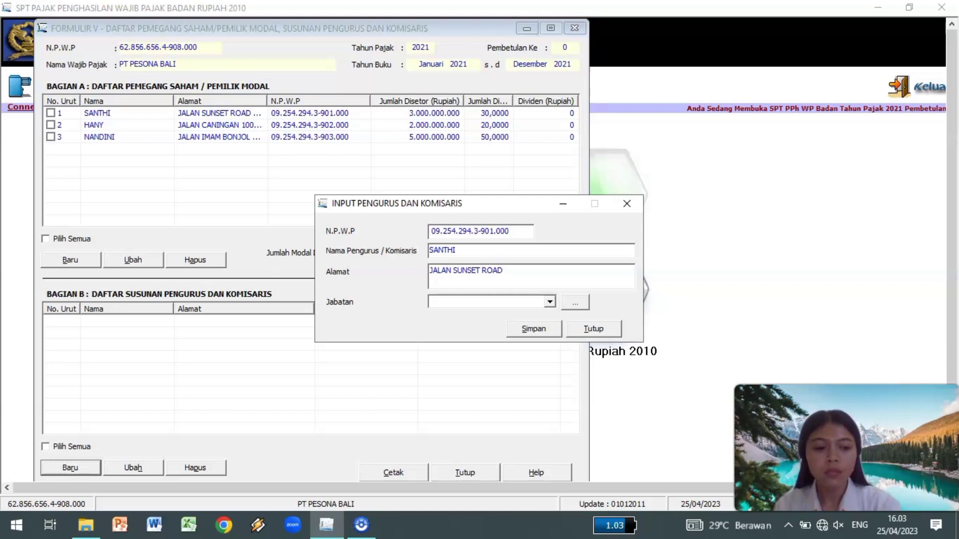
{"action": "type", "text": " II, DENPASAR"}
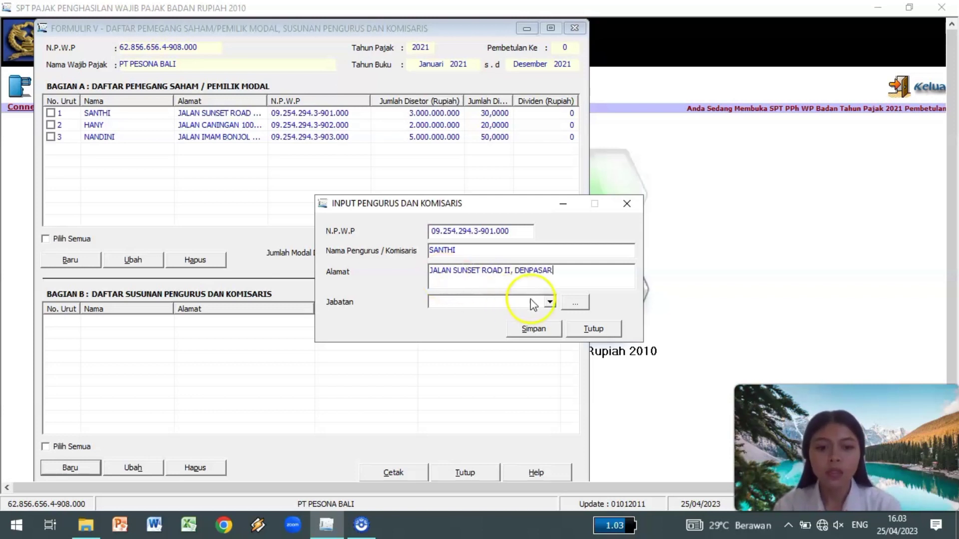
{"action": "left_click", "coordinate": [549, 302]}
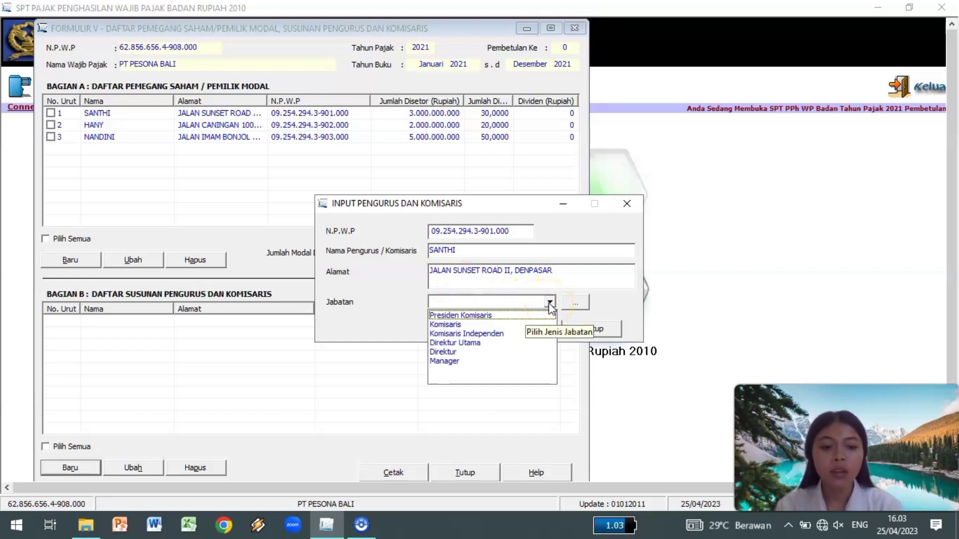
{"action": "left_click", "coordinate": [508, 318]}
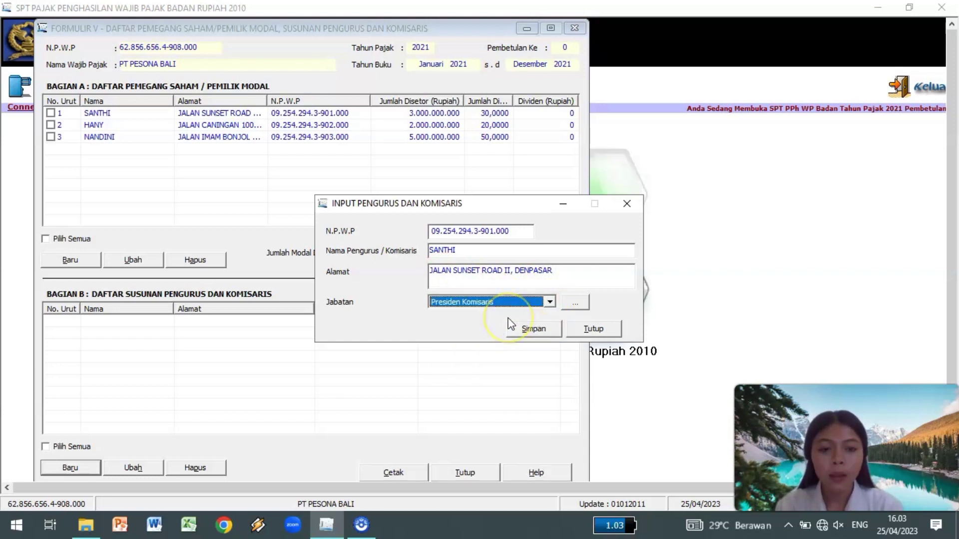
{"action": "left_click", "coordinate": [531, 330]}
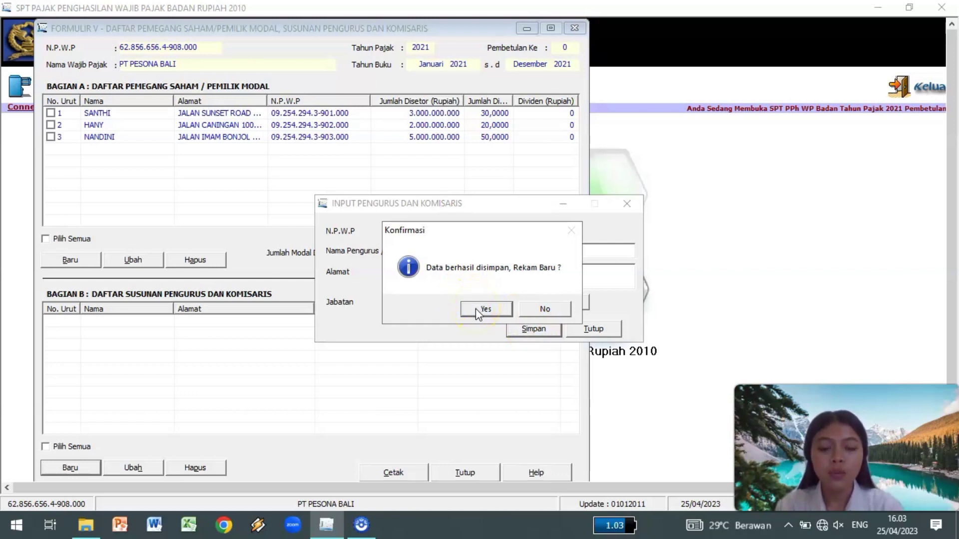
{"action": "left_click", "coordinate": [475, 308]}
Save the second board member's tax ID, name and address as Komisaris.
{"action": "left_click", "coordinate": [433, 235]}
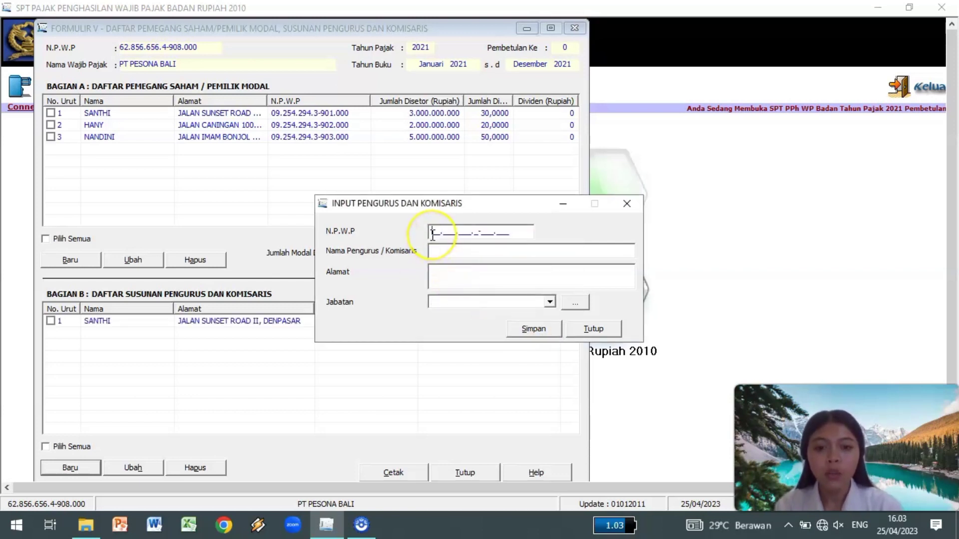
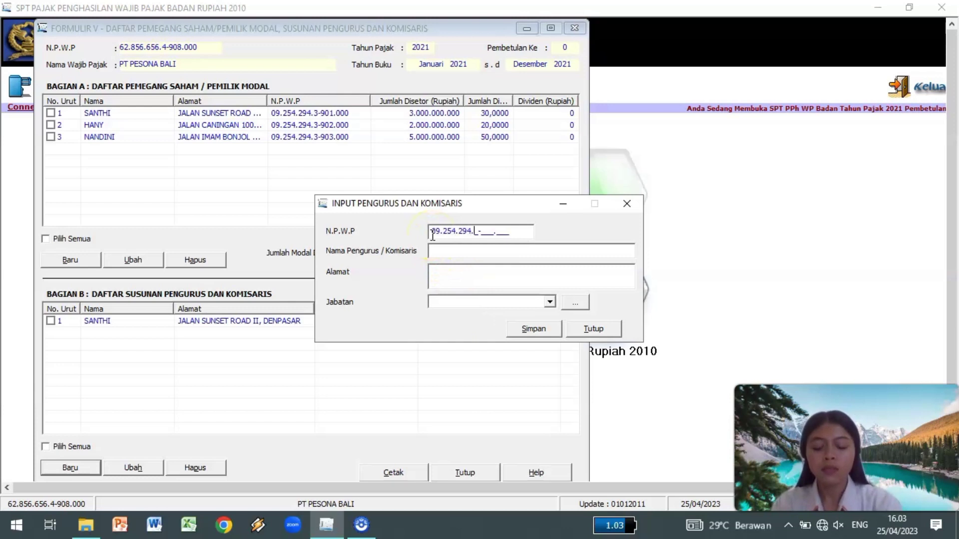
{"action": "left_click", "coordinate": [434, 250]}
{"action": "type", "text": "HANY"}
{"action": "left_click", "coordinate": [445, 273]}
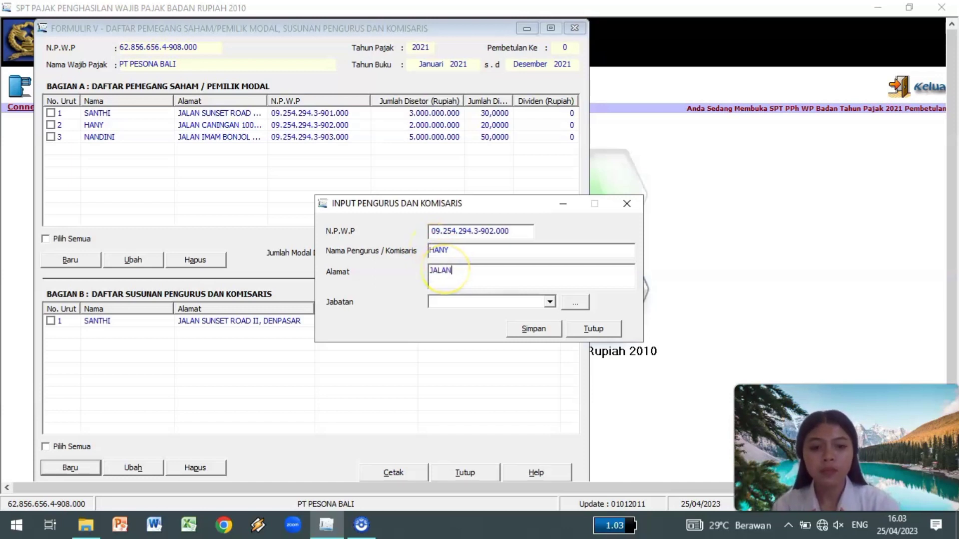
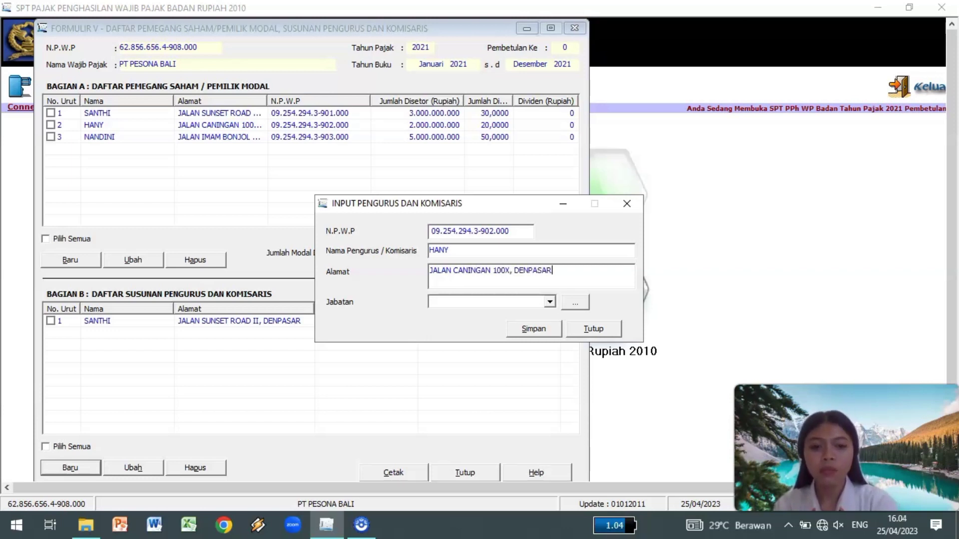
{"action": "left_click", "coordinate": [550, 302]}
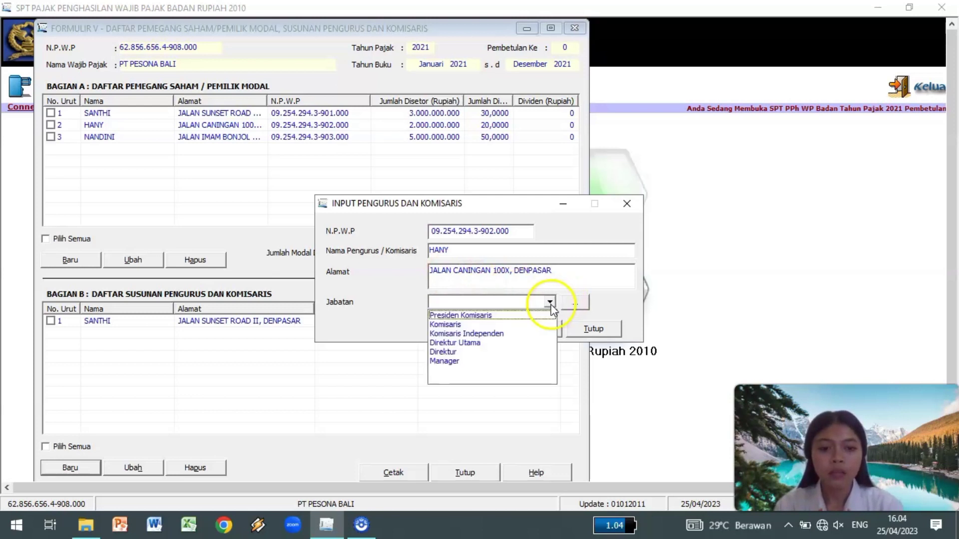
{"action": "left_click", "coordinate": [492, 324]}
{"action": "left_click", "coordinate": [531, 332]}
{"action": "left_click", "coordinate": [487, 306]}
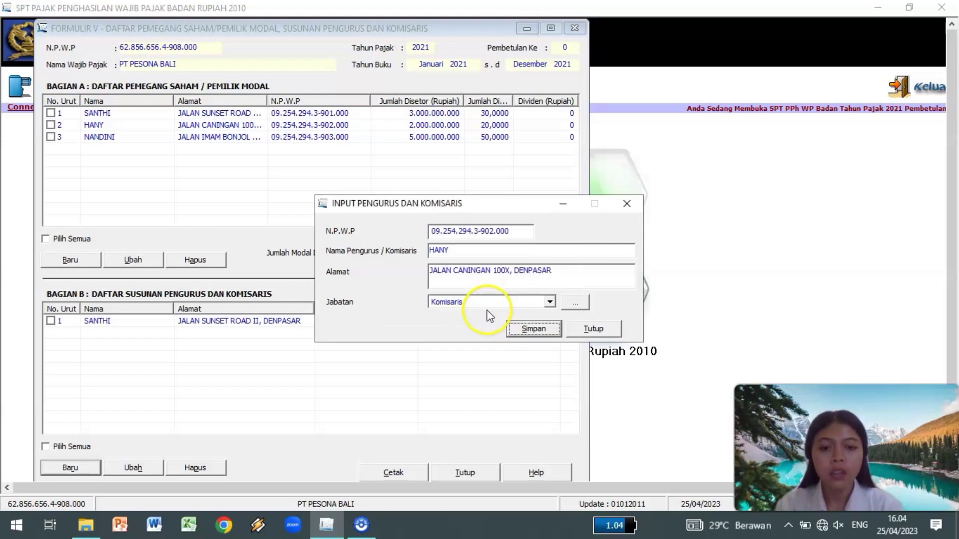
{"action": "left_click", "coordinate": [431, 233]}
Save the third board member's tax ID, name and address as Direktur, then close Form V.
{"action": "left_click", "coordinate": [437, 252]}
{"action": "type", "text": "NANDINI"}
{"action": "left_click", "coordinate": [441, 271]}
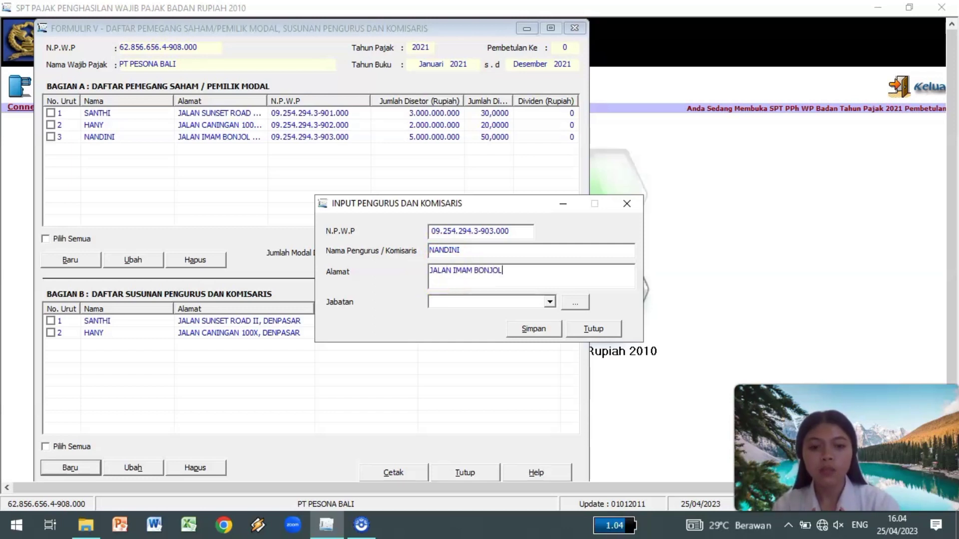
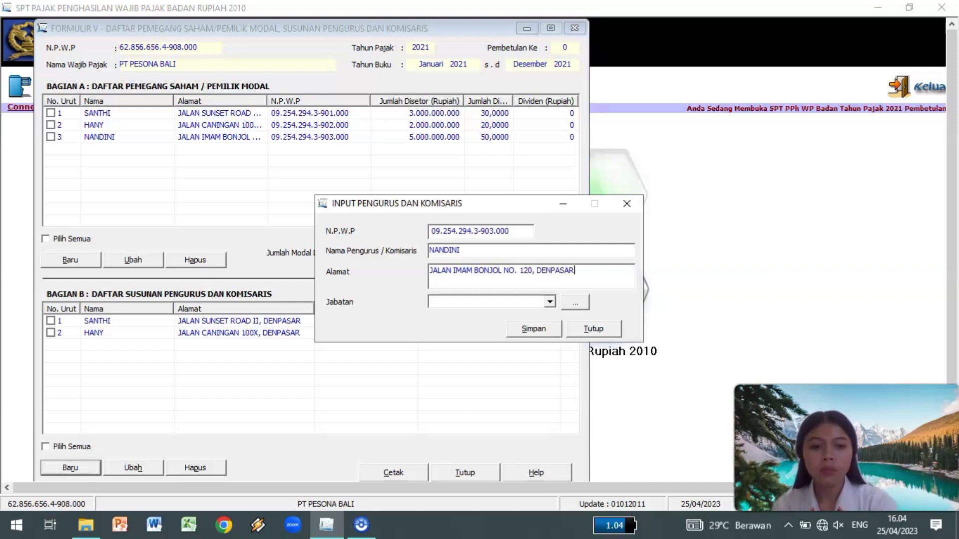
{"action": "left_click", "coordinate": [550, 301]}
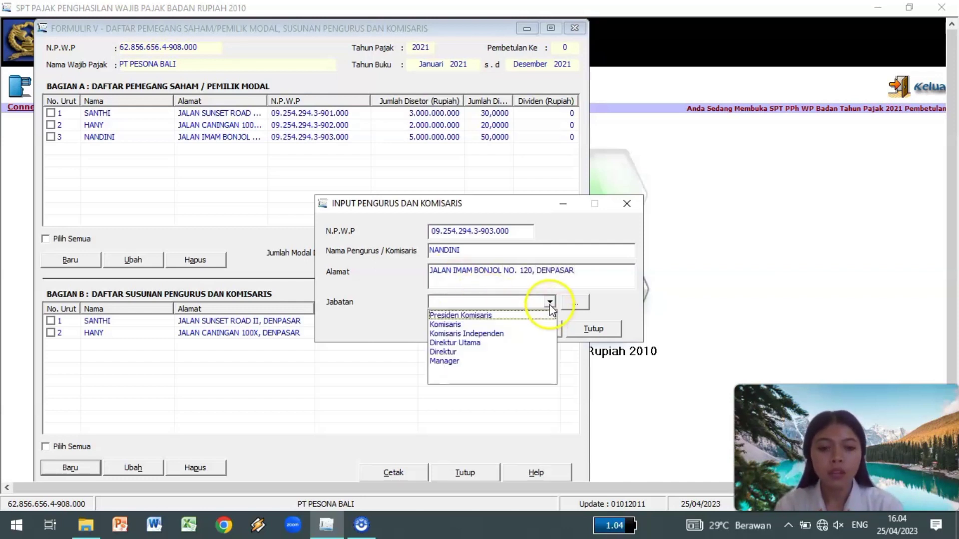
{"action": "left_click", "coordinate": [462, 351]}
{"action": "left_click", "coordinate": [530, 331]}
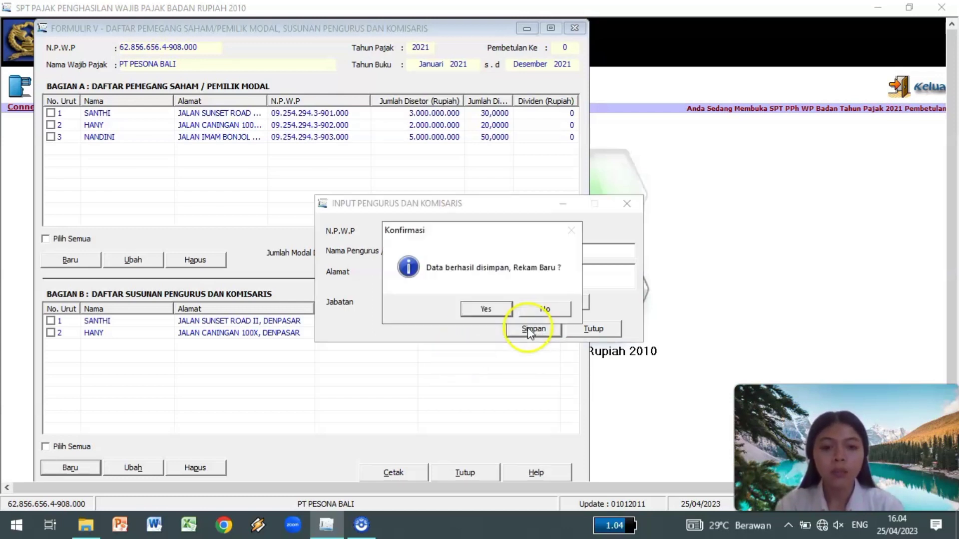
{"action": "left_click", "coordinate": [547, 309]}
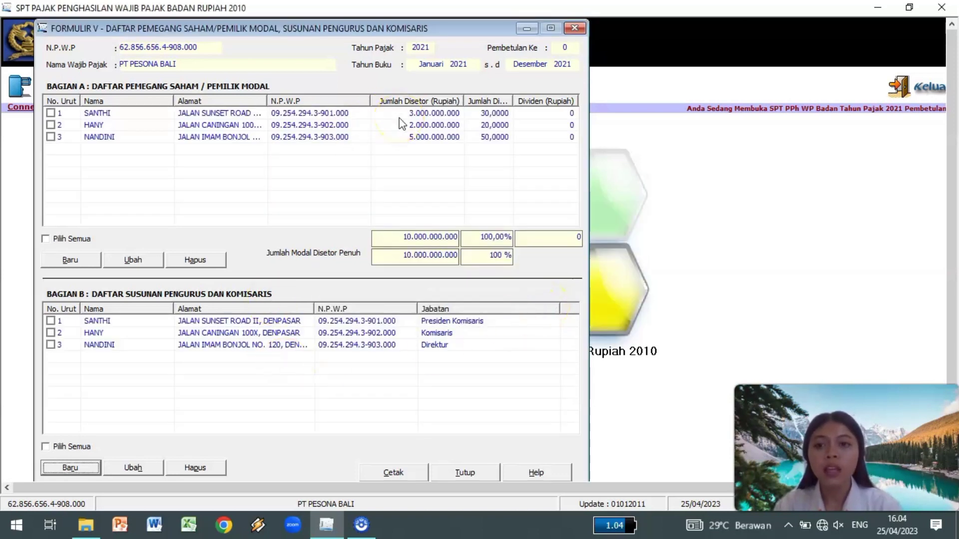
{"action": "left_click", "coordinate": [575, 29]}
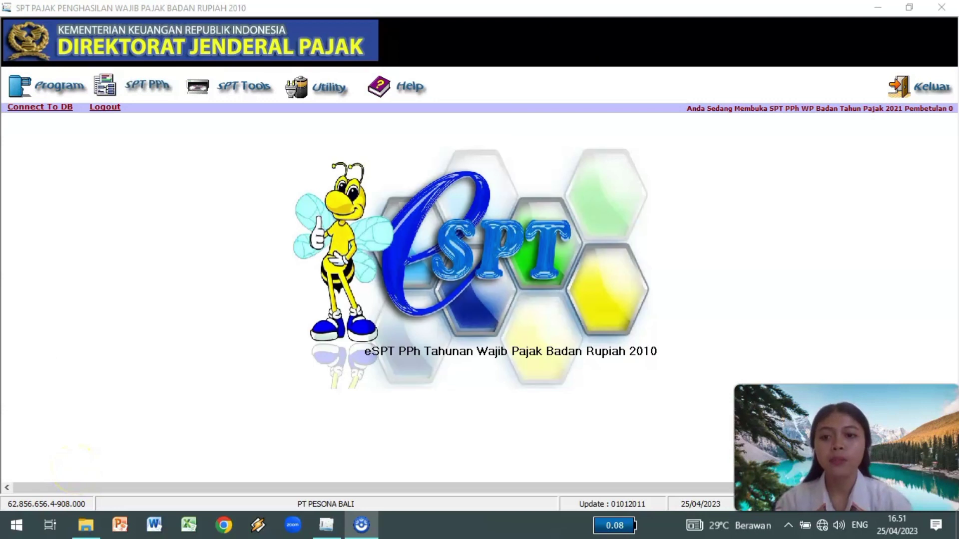
Open Formulir 1771-IV from the Lampiran menu and review its Hal. 1 and Hal. 2 pages.
{"action": "left_click", "coordinate": [146, 92]}
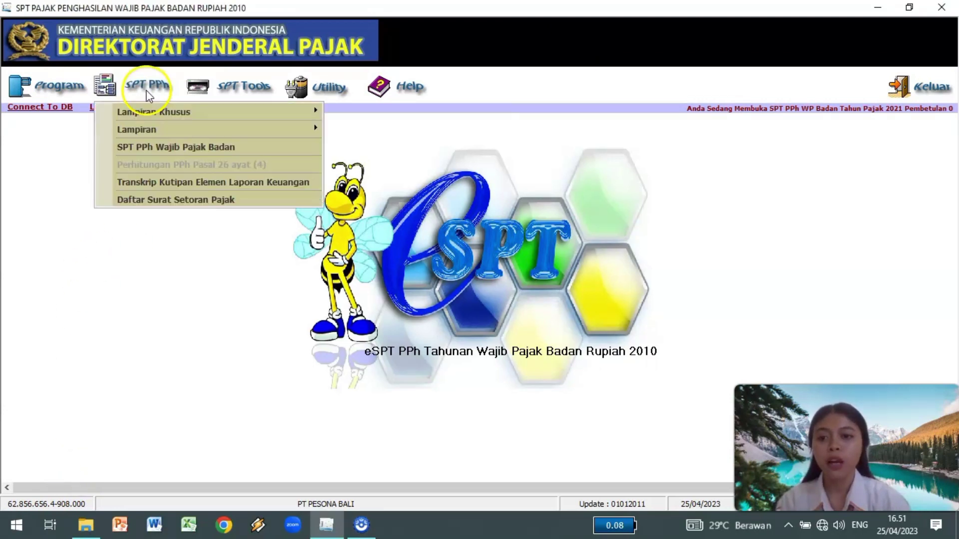
{"action": "mouse_move", "coordinate": [139, 128]}
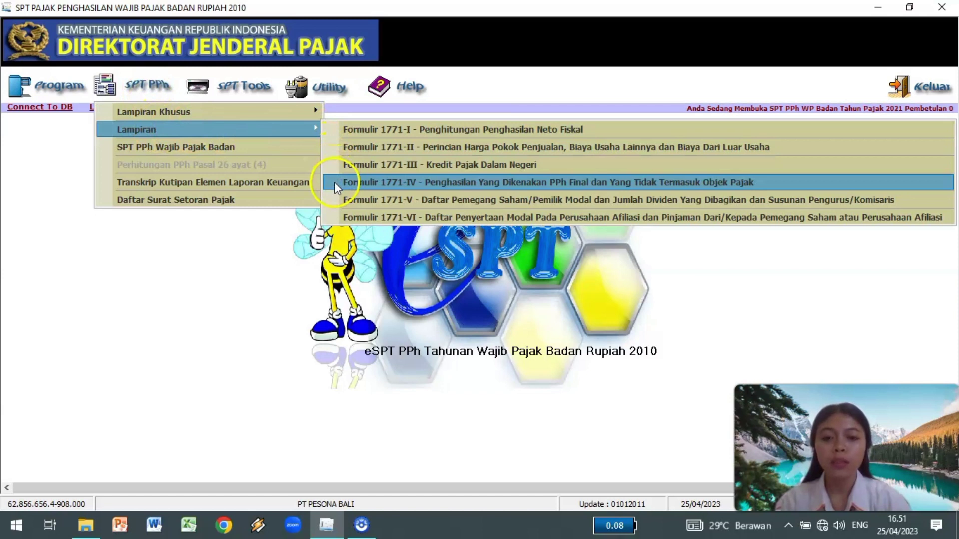
{"action": "left_click", "coordinate": [334, 182]}
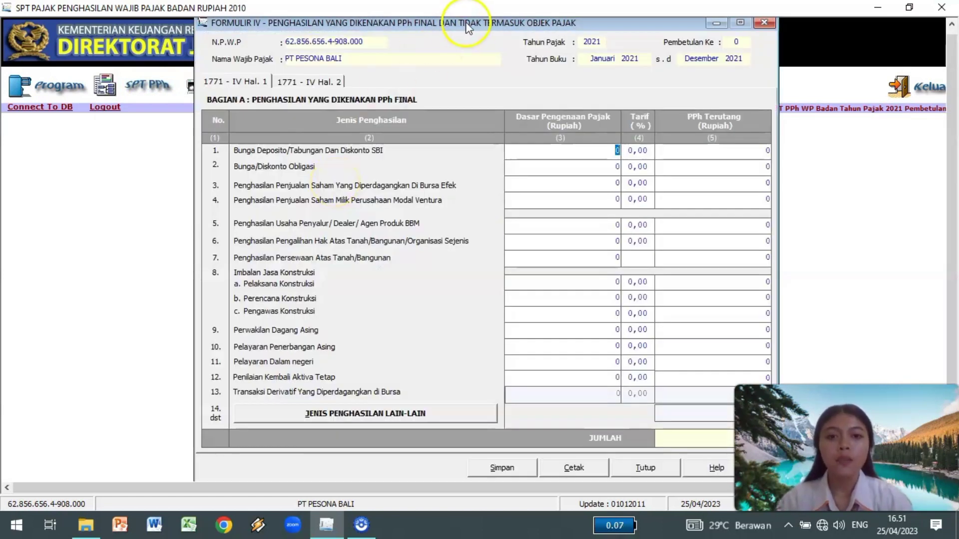
{"action": "left_click_drag", "start_coordinate": [596, 28], "coordinate": [458, 31]}
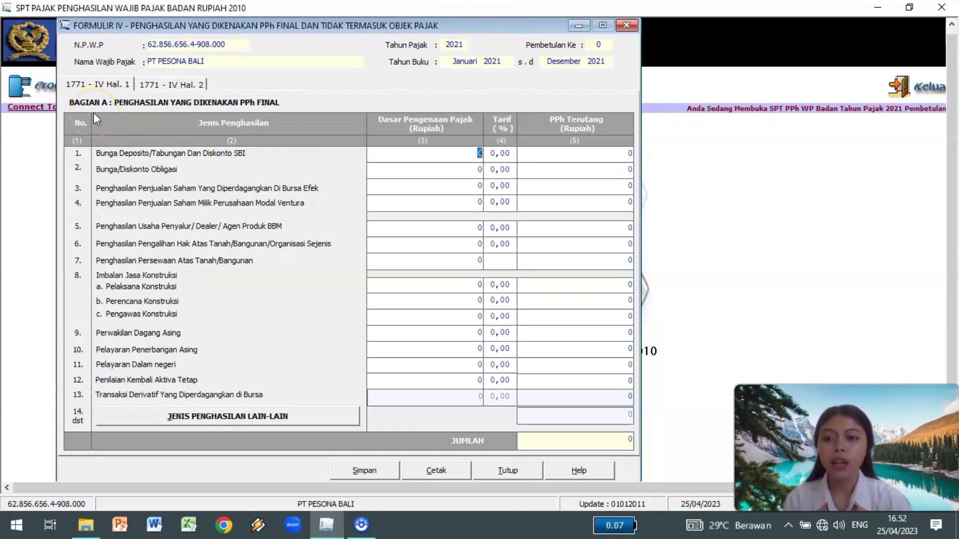
{"action": "left_click", "coordinate": [170, 84]}
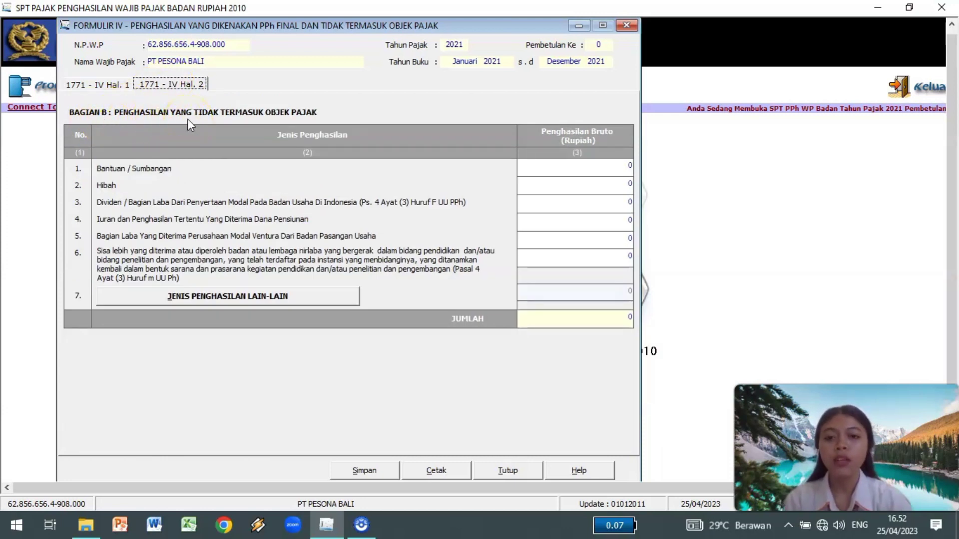
{"action": "left_click", "coordinate": [95, 85]}
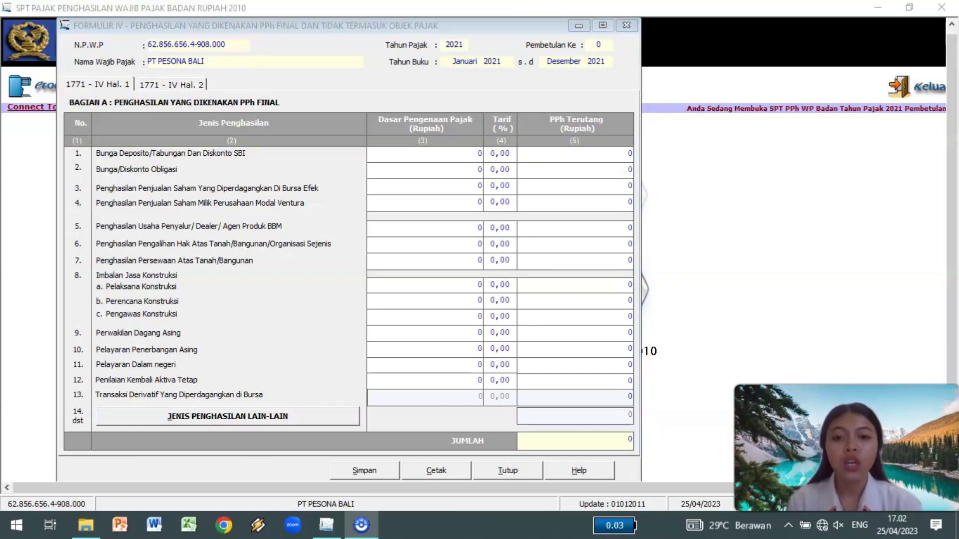
Enter 10.000.000 deposit interest at a 20% rate in row 1 of Bagian A.
{"action": "left_click", "coordinate": [253, 345]}
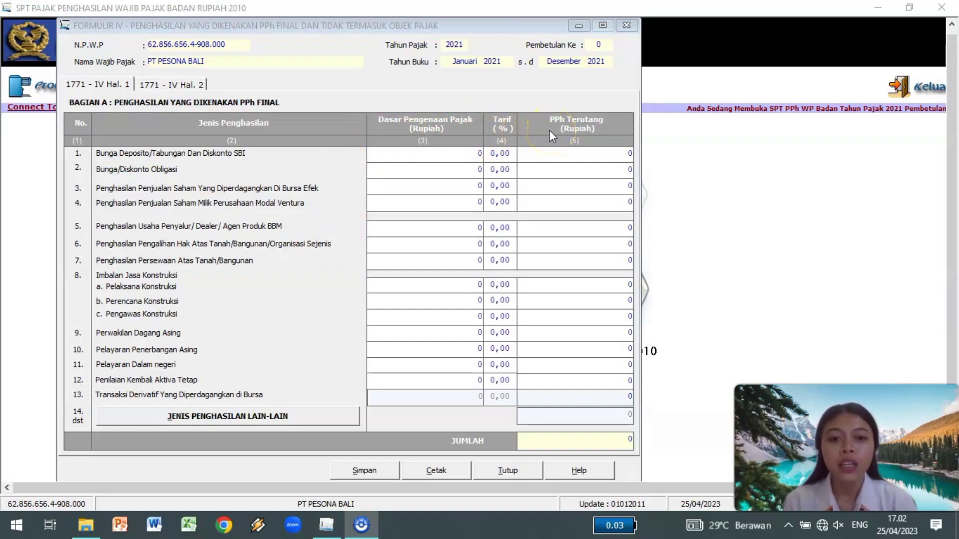
{"action": "left_click", "coordinate": [474, 153]}
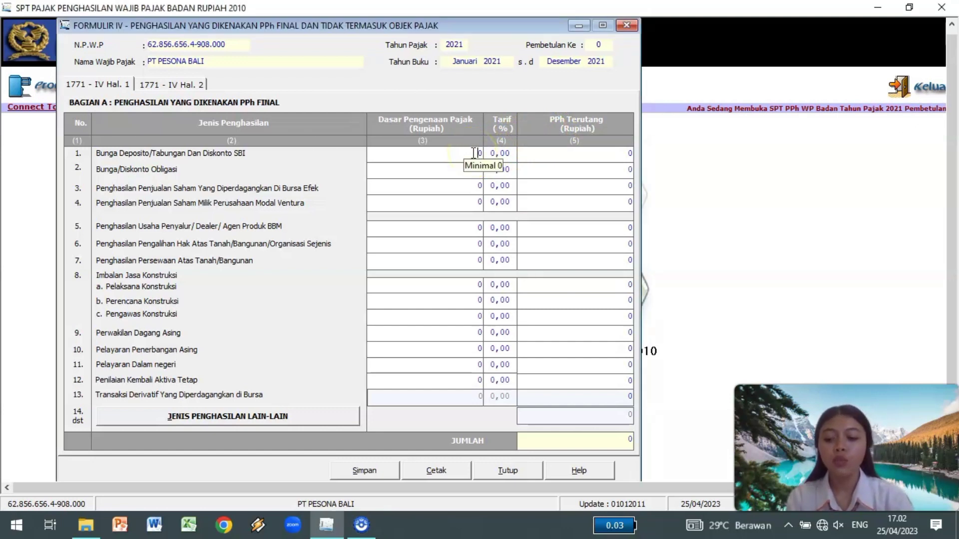
{"action": "type", "text": "10000000"}
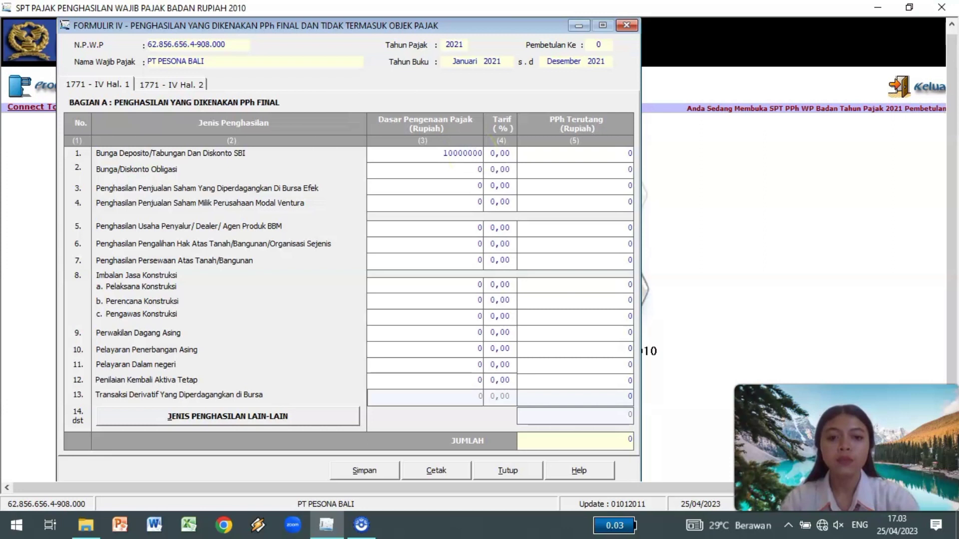
{"action": "left_click", "coordinate": [497, 154]}
{"action": "type", "text": "20"}
{"action": "left_click", "coordinate": [548, 161]}
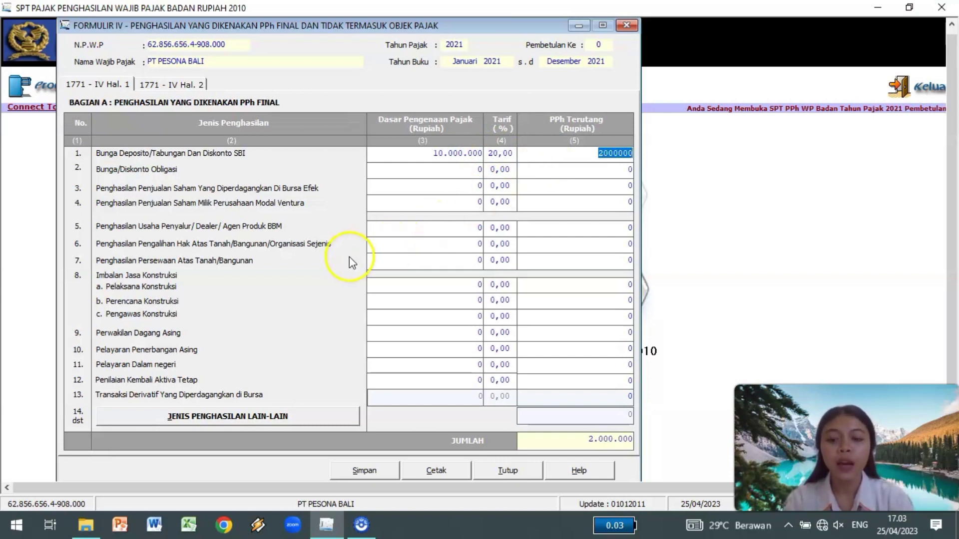
Enter 200.000.000 building rental at 10% in row 7 and save Bagian A.
{"action": "left_click", "coordinate": [444, 258]}
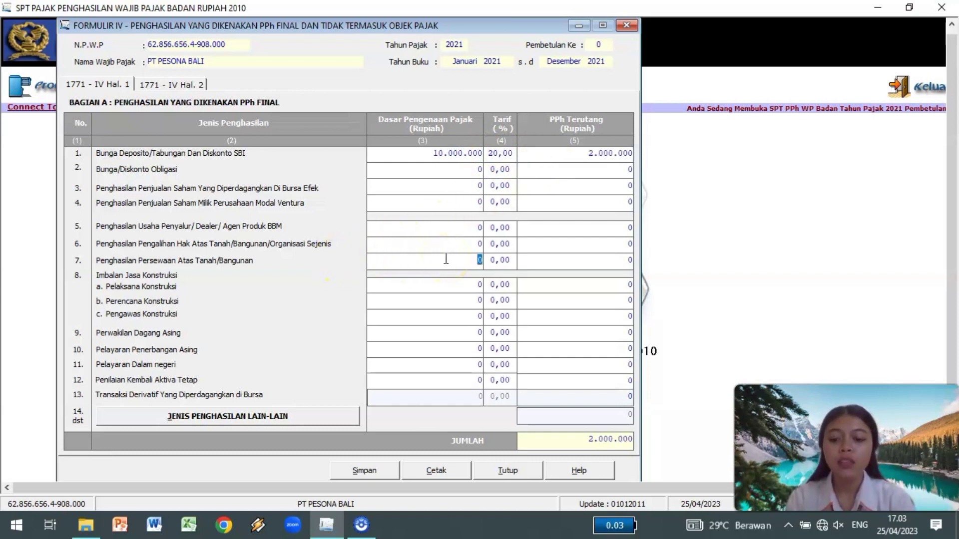
{"action": "type", "text": "200000000"}
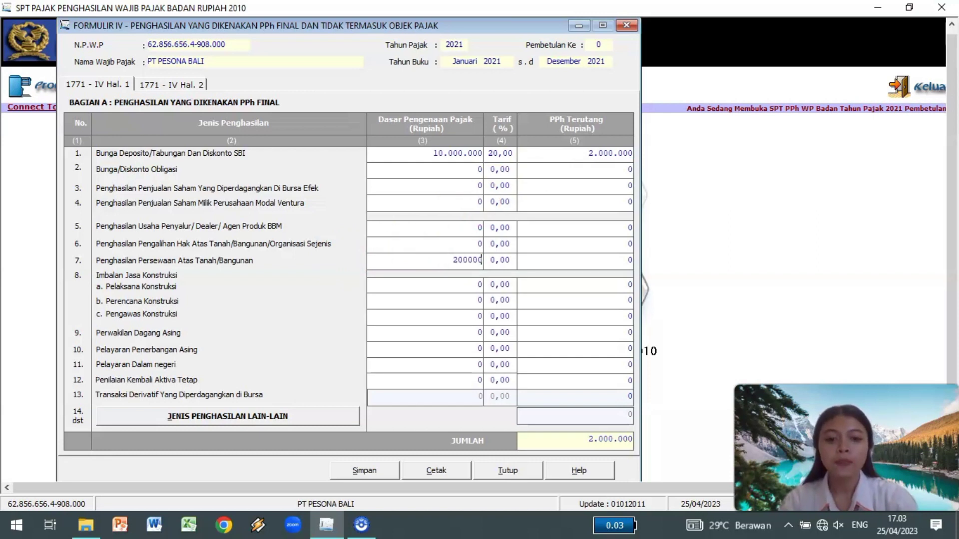
{"action": "left_click", "coordinate": [497, 261]}
{"action": "type", "text": "10"}
{"action": "left_click", "coordinate": [571, 260]}
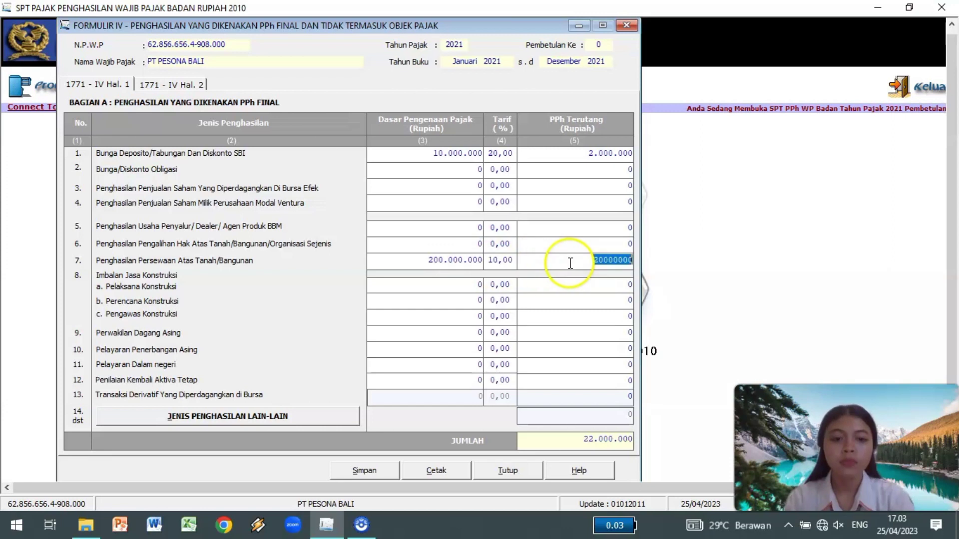
{"action": "left_click", "coordinate": [497, 315]}
{"action": "left_click", "coordinate": [364, 470]}
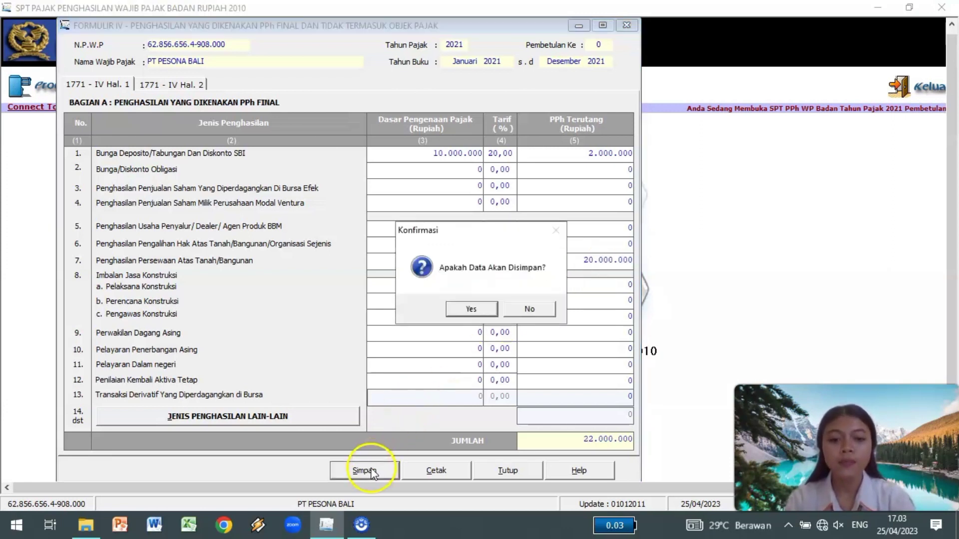
{"action": "left_click", "coordinate": [473, 312]}
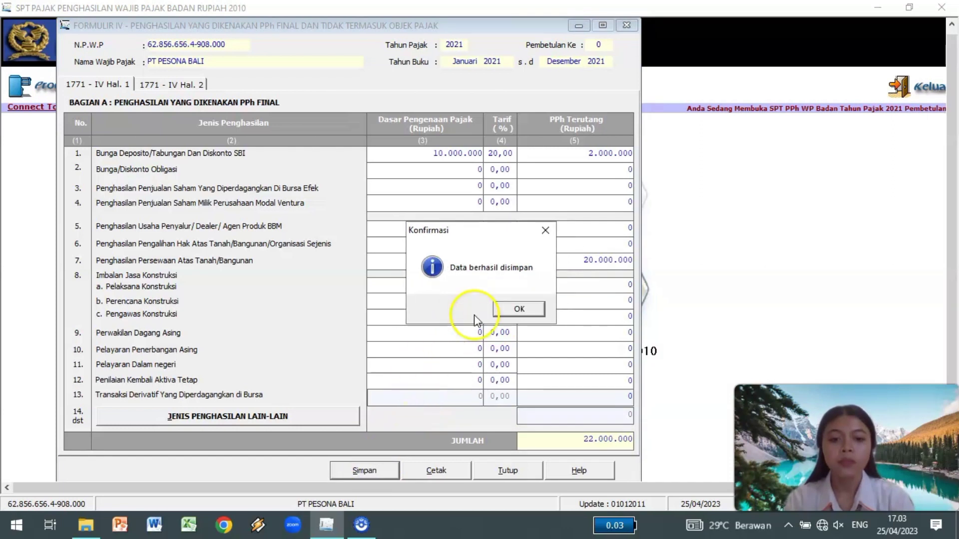
{"action": "left_click", "coordinate": [515, 309]}
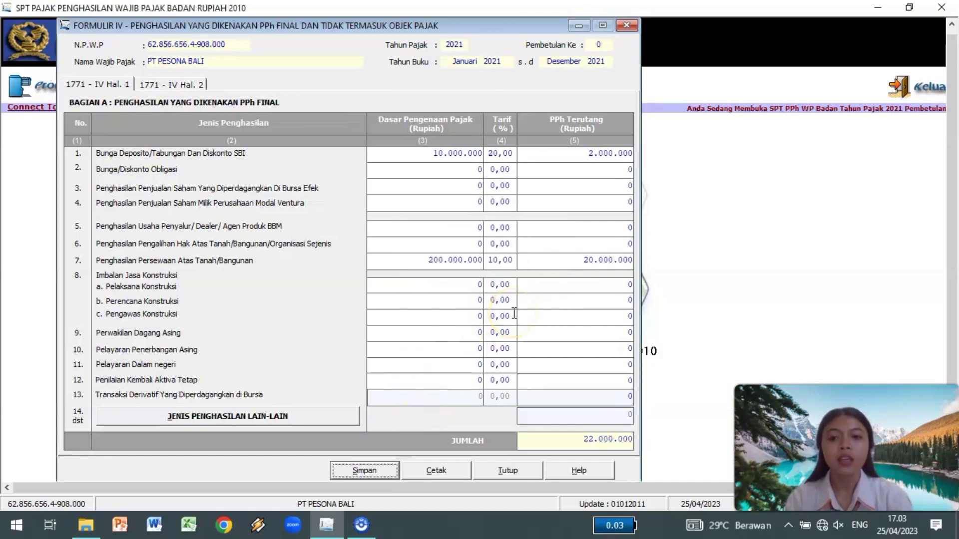
{"action": "left_click", "coordinate": [172, 86]}
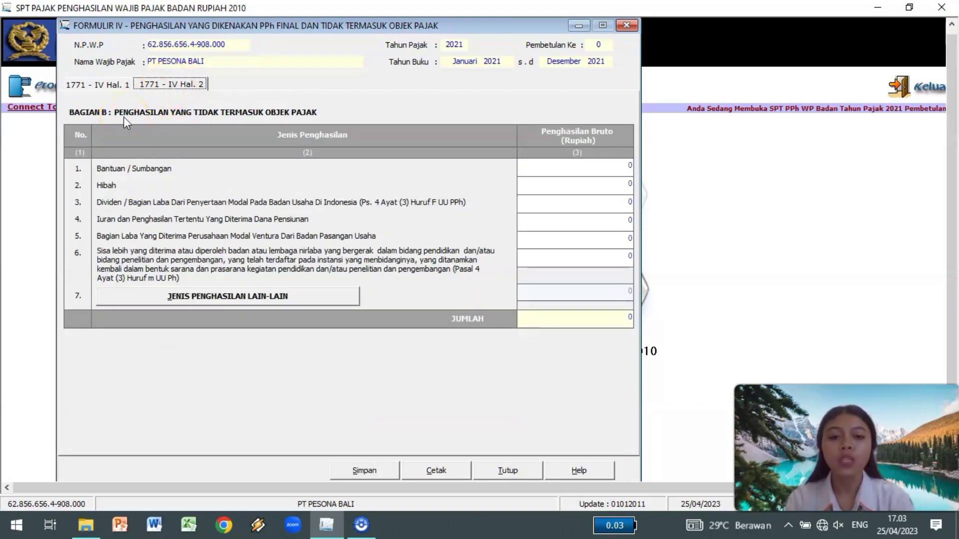
{"action": "left_click", "coordinate": [327, 159]}
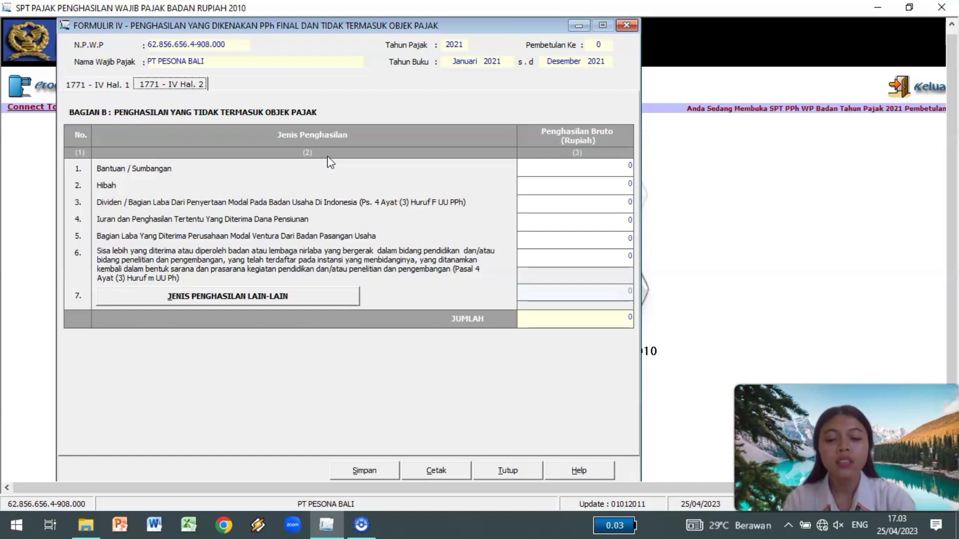
Save 100.000.000 dividend income in row 3 of Bagian B, then close form 1771-IV.
{"action": "left_click", "coordinate": [618, 202]}
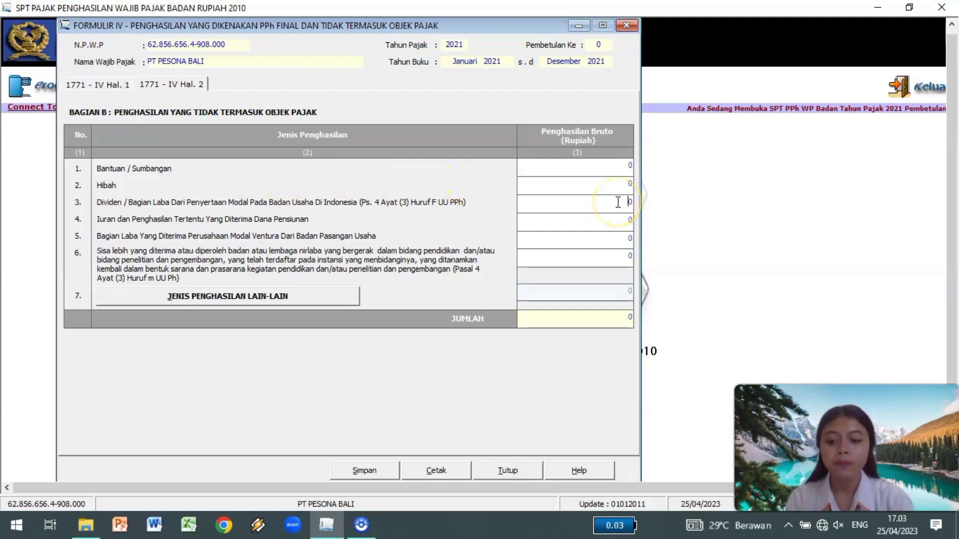
{"action": "type", "text": "100000000"}
{"action": "left_click", "coordinate": [611, 220]}
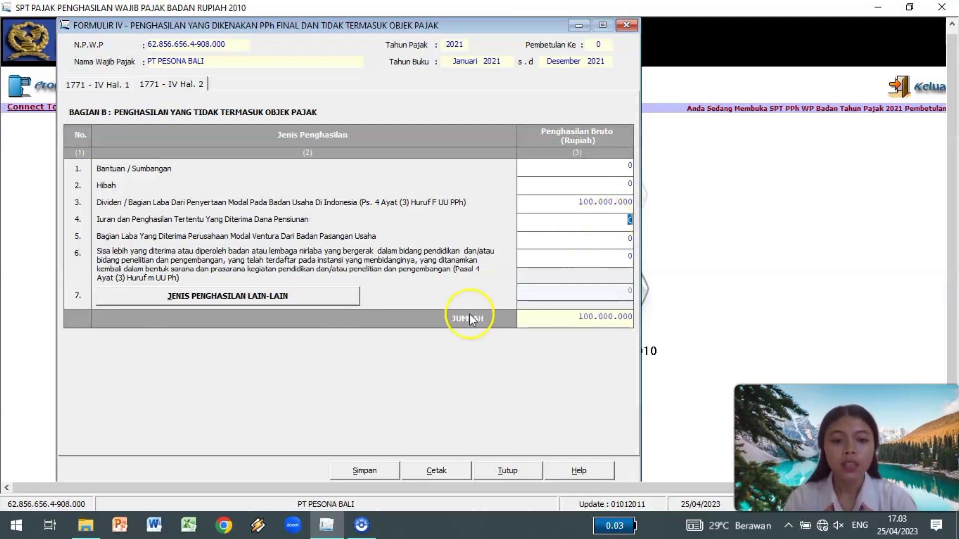
{"action": "left_click", "coordinate": [364, 469]}
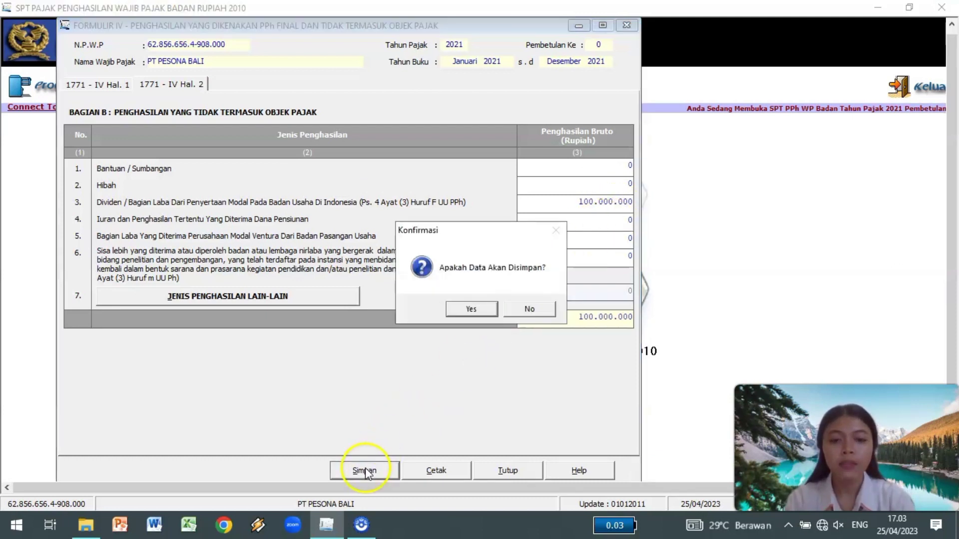
{"action": "left_click", "coordinate": [469, 310]}
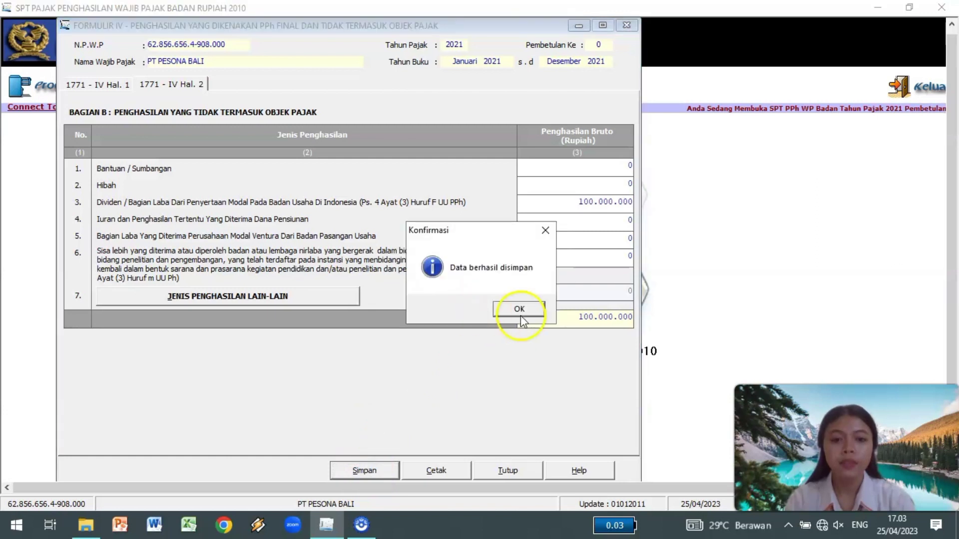
{"action": "left_click", "coordinate": [521, 317]}
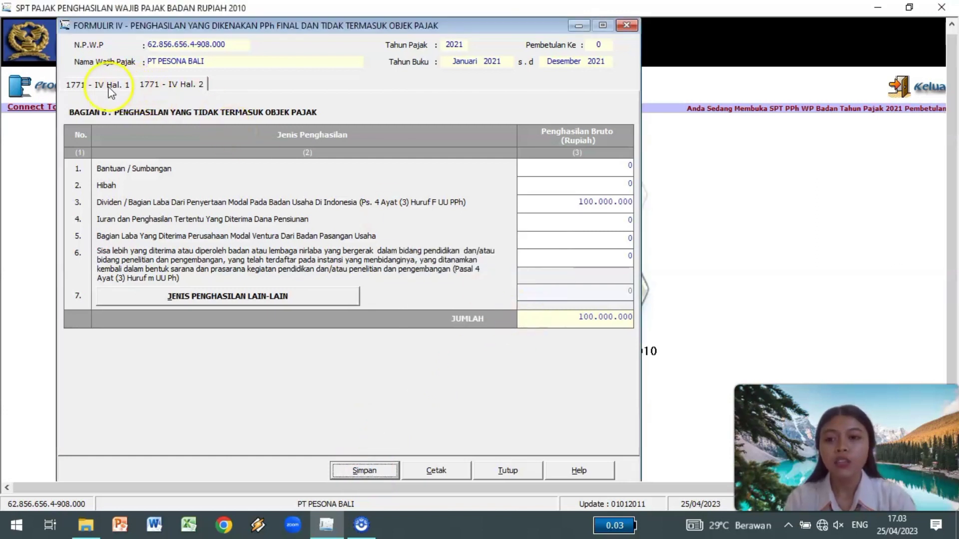
{"action": "left_click", "coordinate": [111, 86]}
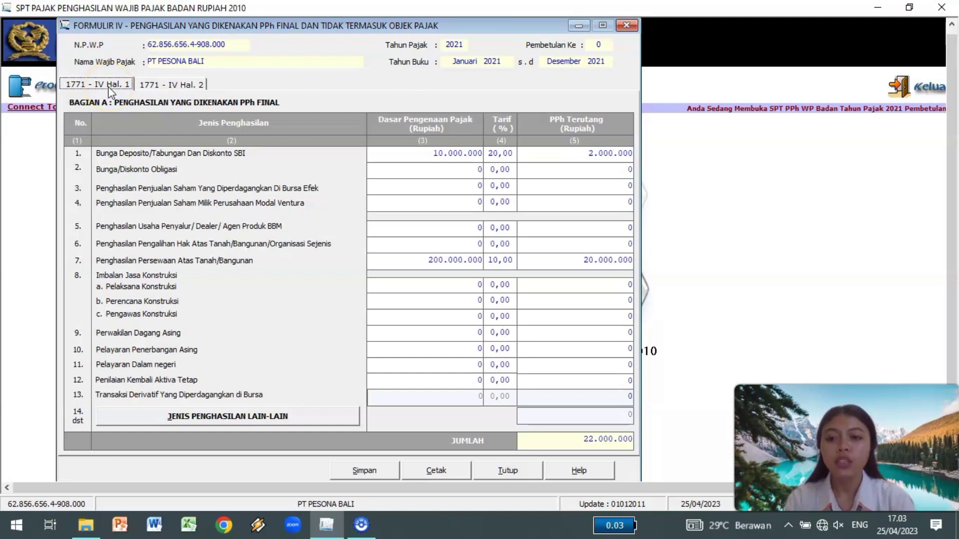
{"action": "left_click", "coordinate": [151, 85]}
{"action": "left_click", "coordinate": [116, 87]}
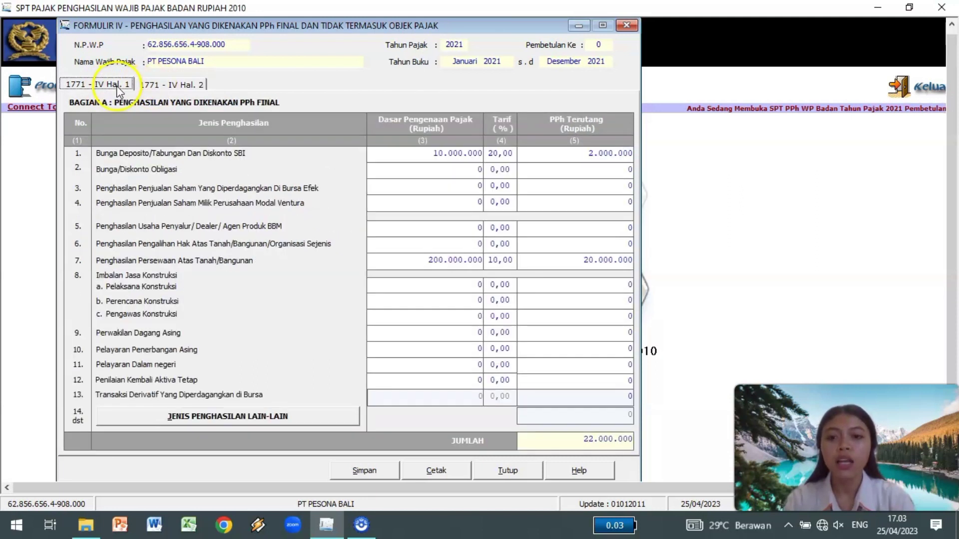
{"action": "left_click", "coordinate": [627, 26]}
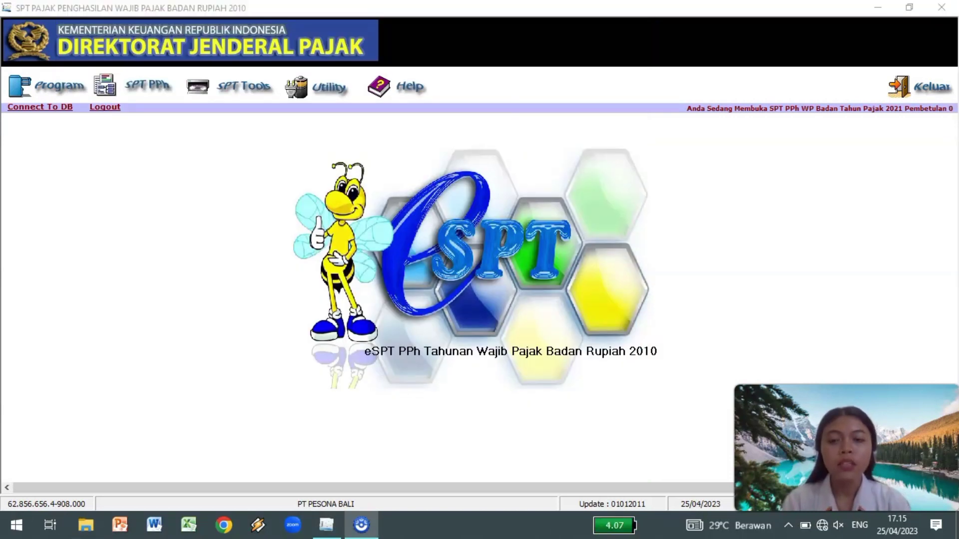
Open Formulir 1771-III from the Lampiran menu and move its window into view.
{"action": "left_click", "coordinate": [156, 92]}
{"action": "mouse_move", "coordinate": [176, 129]}
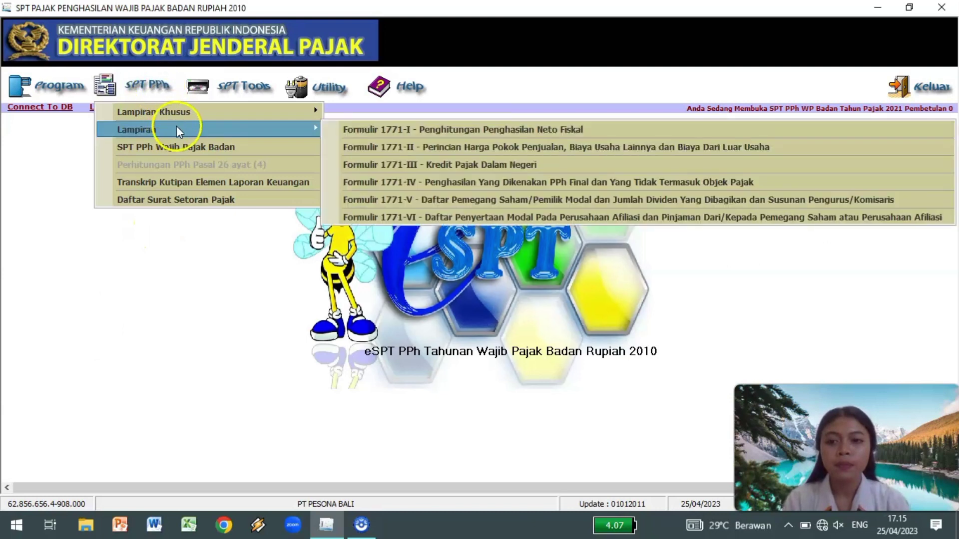
{"action": "left_click", "coordinate": [343, 163]}
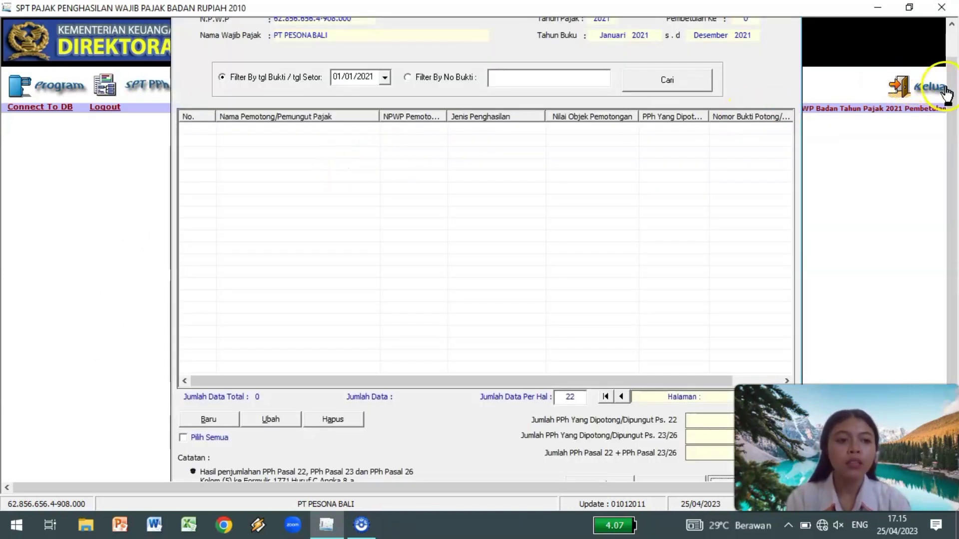
{"action": "left_click", "coordinate": [951, 45]}
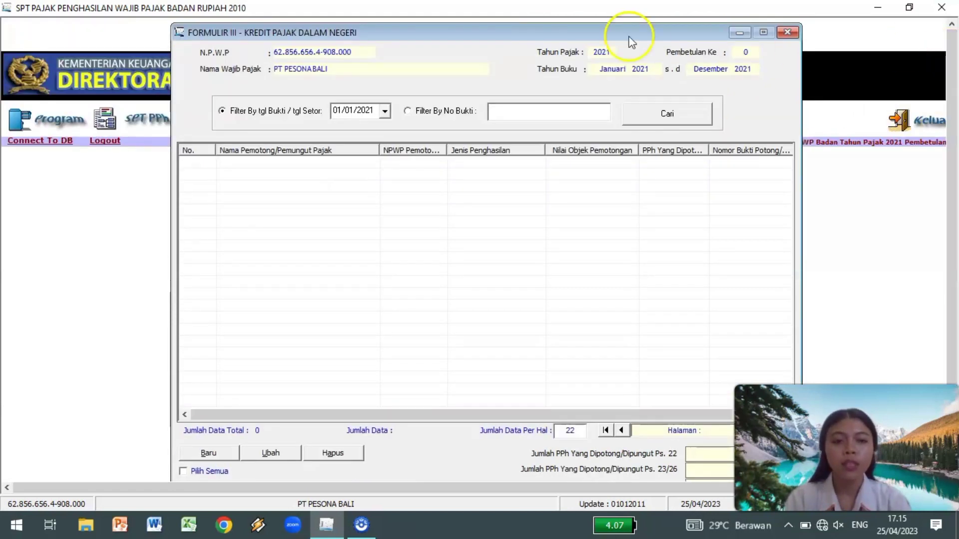
{"action": "left_click_drag", "start_coordinate": [522, 34], "coordinate": [379, 29]}
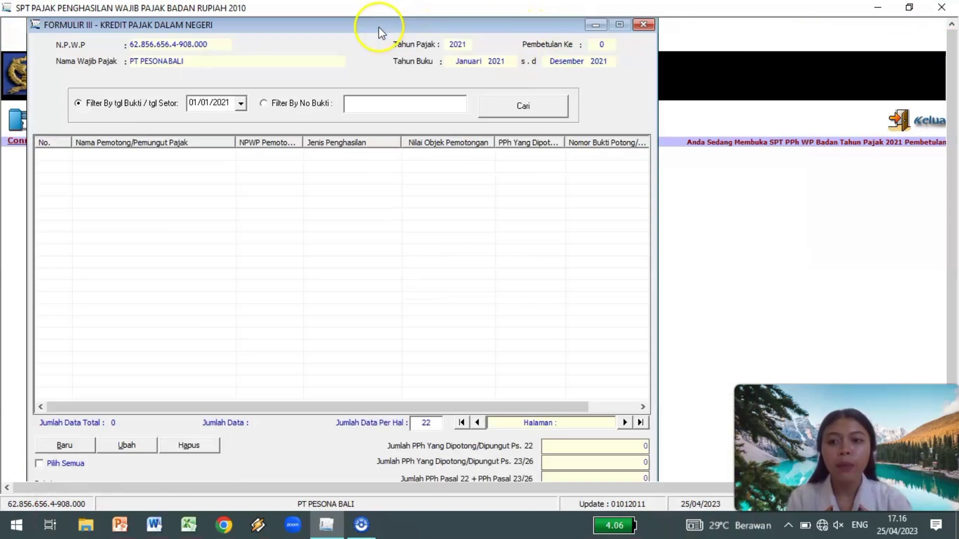
{"action": "left_click_drag", "start_coordinate": [951, 71], "coordinate": [955, 107]}
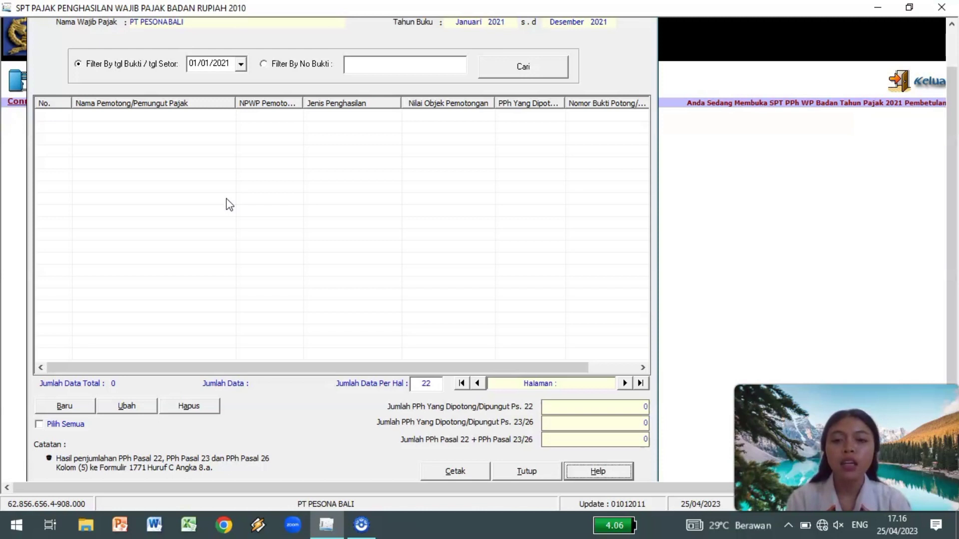
Start a new credit as Dipungut Pihak Lain, slip BP/01/21, Pembelian Barang Oleh Bendaharawan.
{"action": "left_click", "coordinate": [76, 407]}
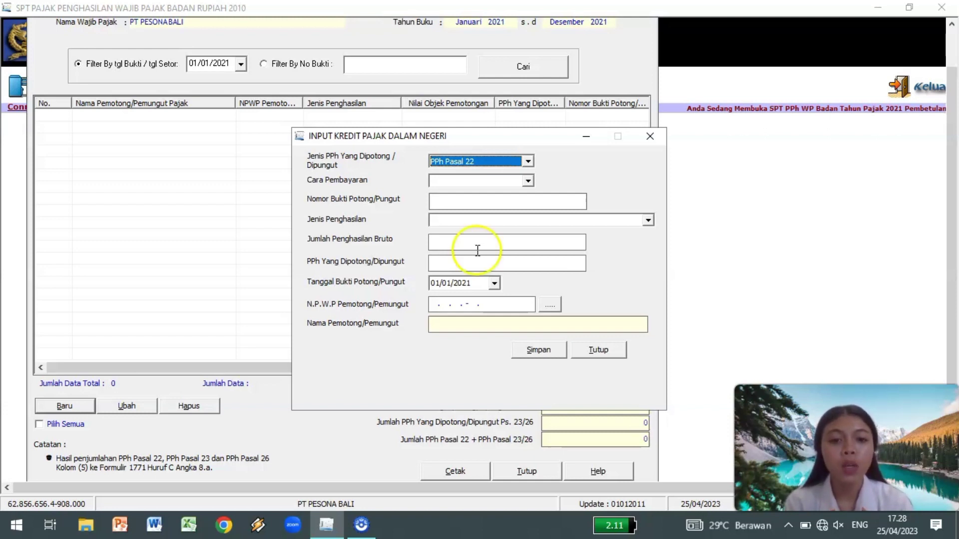
{"action": "left_click", "coordinate": [528, 182]}
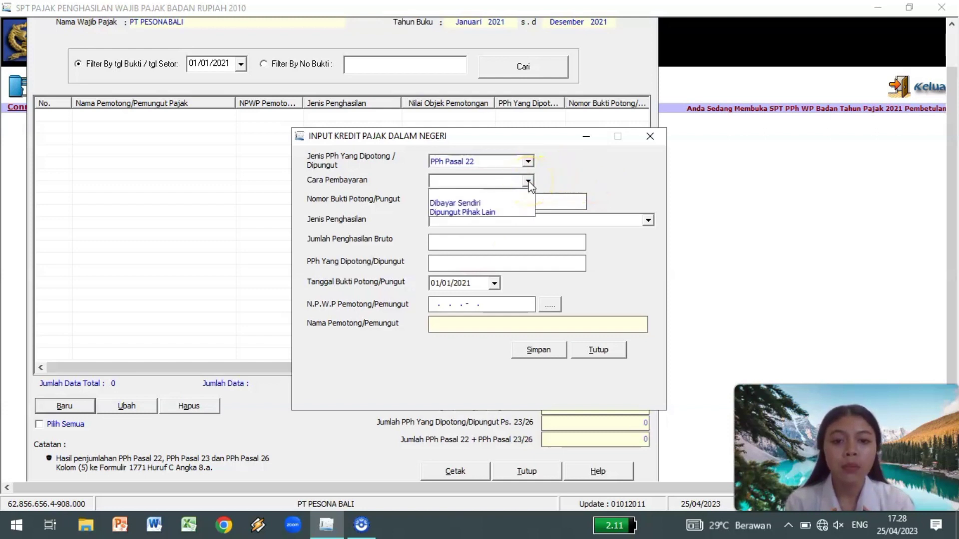
{"action": "left_click", "coordinate": [474, 212]}
{"action": "left_click", "coordinate": [447, 199]}
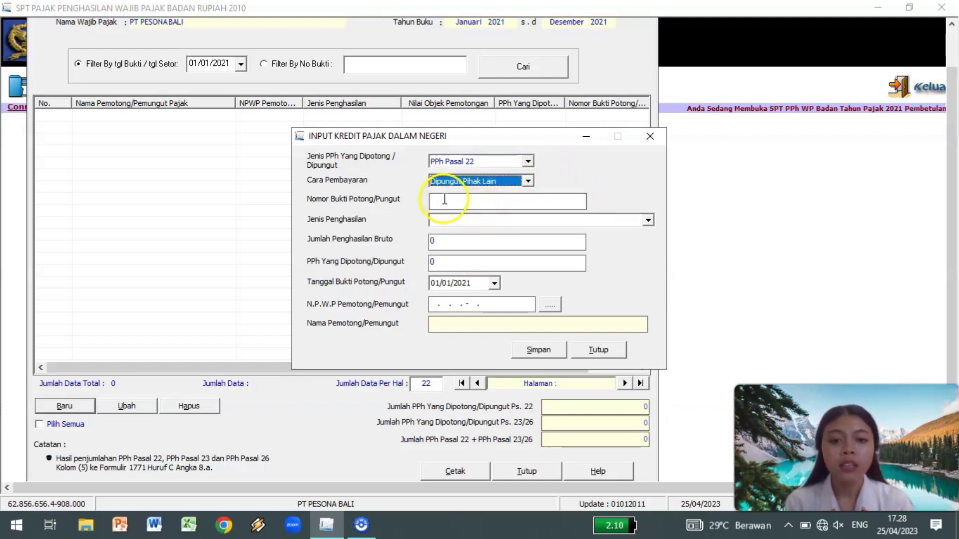
{"action": "type", "text": "BP/01/21"}
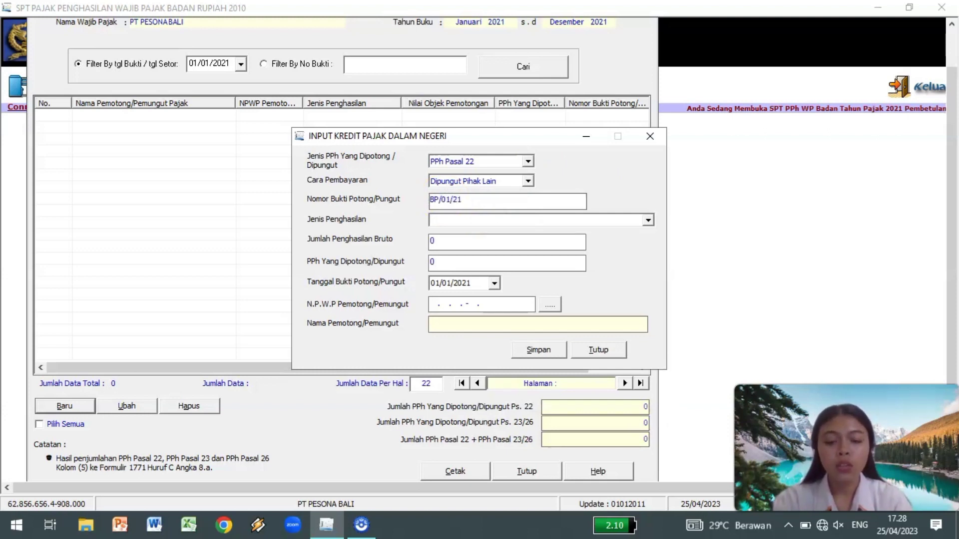
{"action": "left_click", "coordinate": [647, 220]}
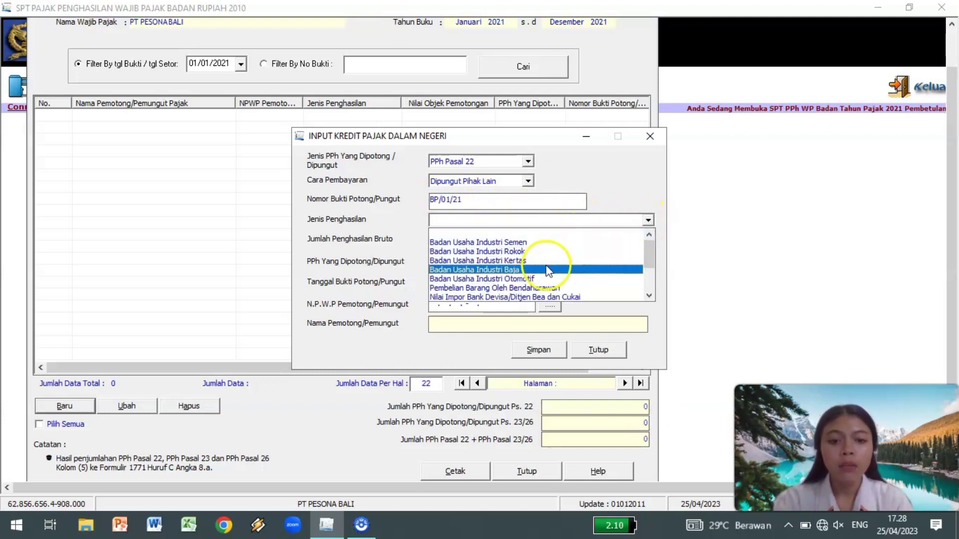
{"action": "left_click", "coordinate": [502, 289]}
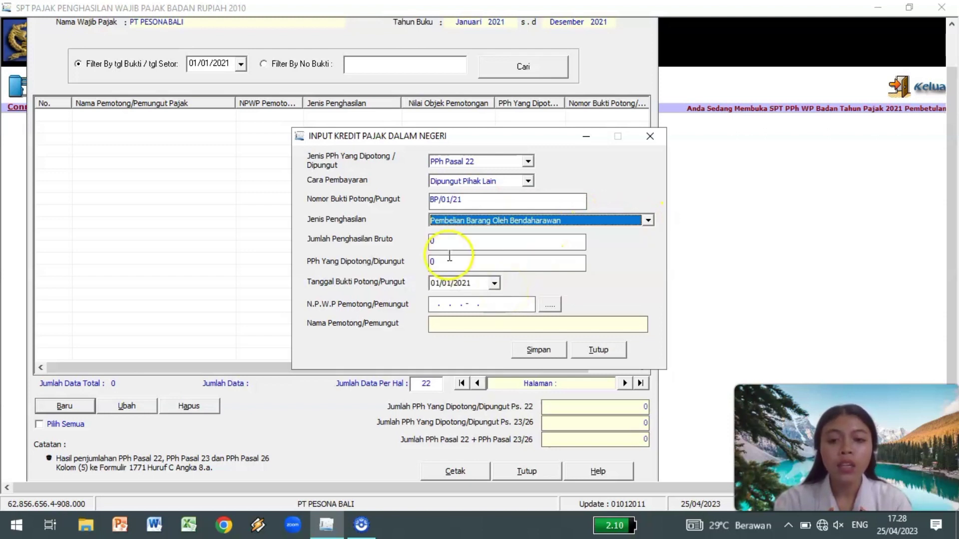
Enter 600.000.000 gross, 9.000.000 tax, date 05/01/2021 and withholder tax ID, then save.
{"action": "left_click", "coordinate": [433, 241]}
{"action": "type", "text": "600000000"}
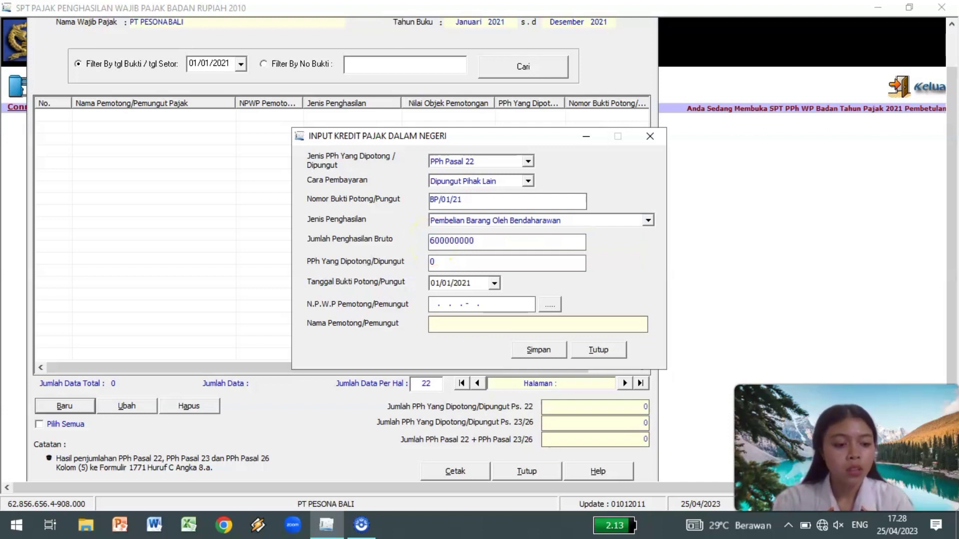
{"action": "left_click", "coordinate": [437, 262]}
{"action": "type", "text": "9000000"}
{"action": "left_click", "coordinate": [435, 283]}
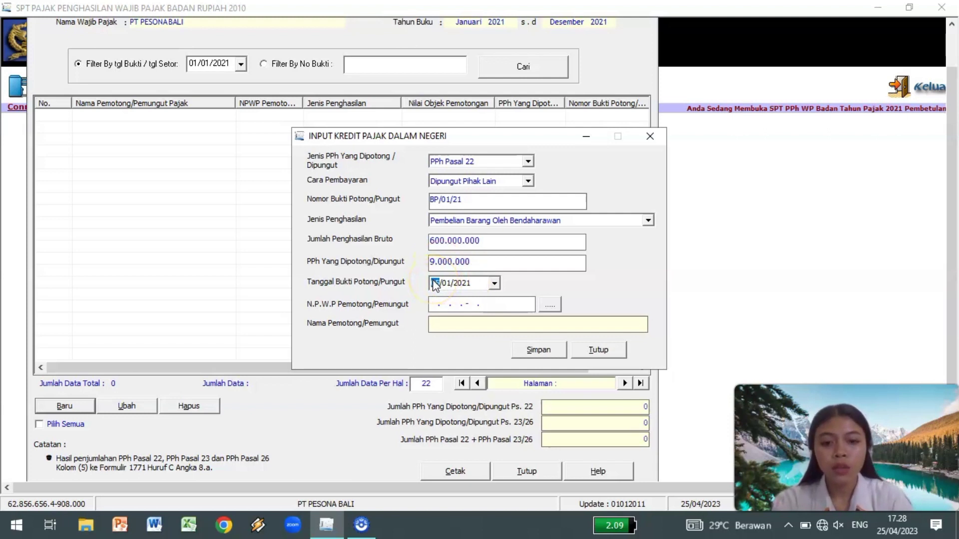
{"action": "type", "text": "05"}
{"action": "left_click", "coordinate": [433, 303]}
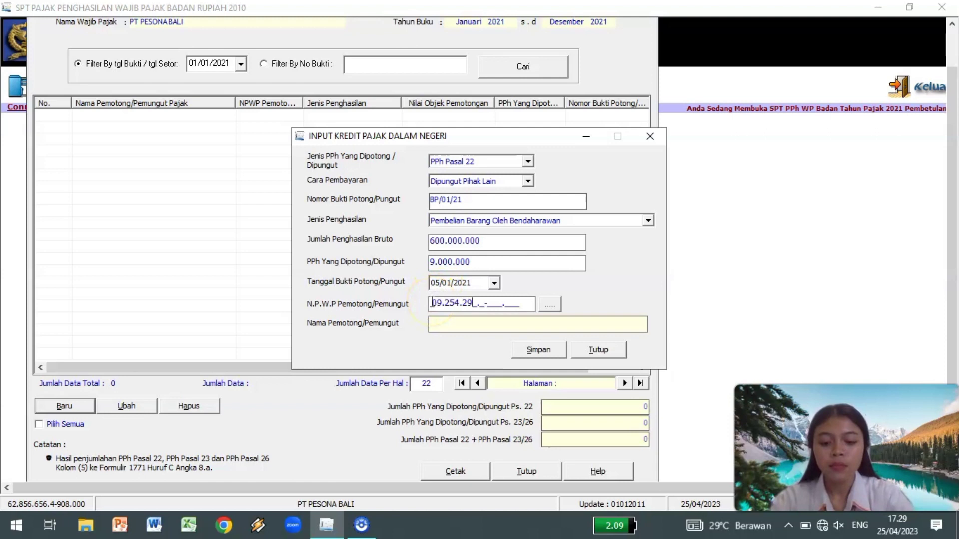
{"action": "key", "text": "Tab"}
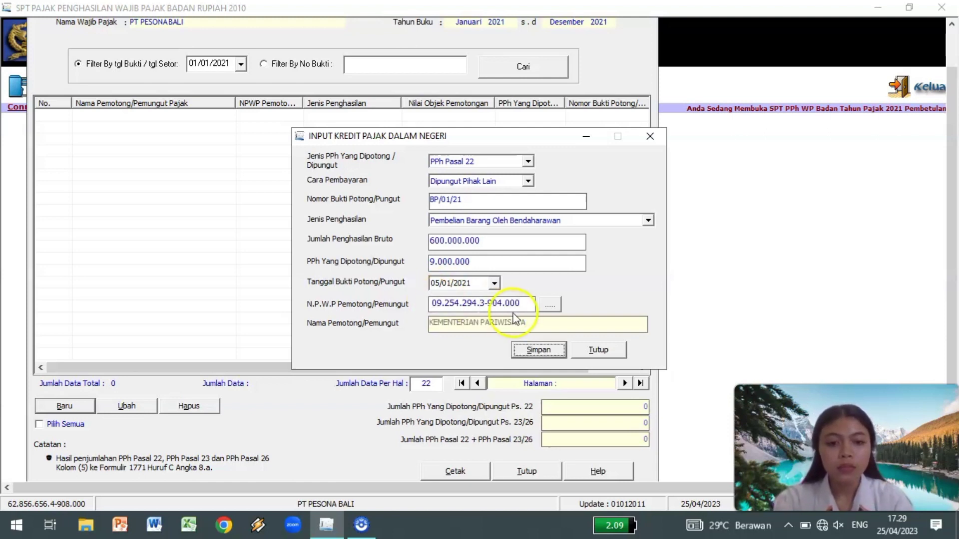
{"action": "left_click", "coordinate": [538, 351]}
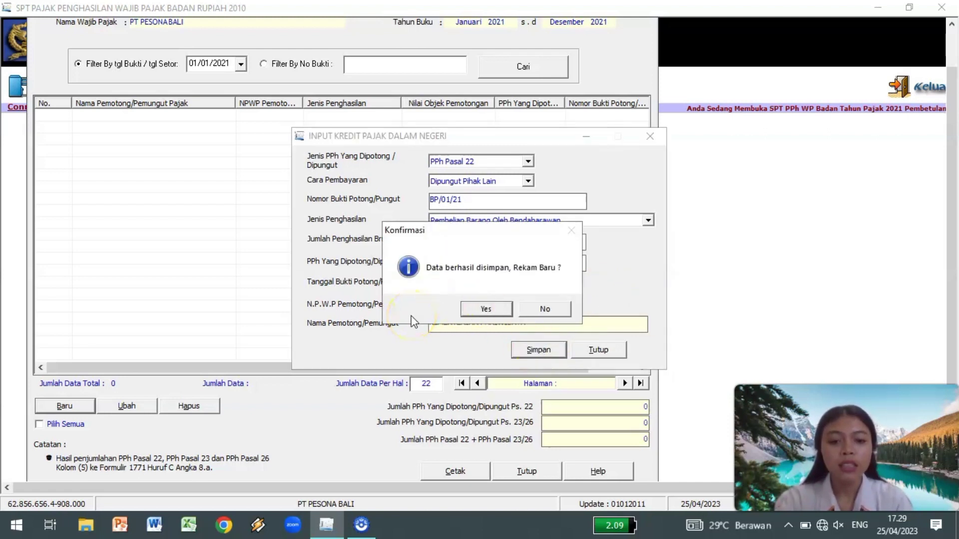
{"action": "left_click", "coordinate": [475, 311]}
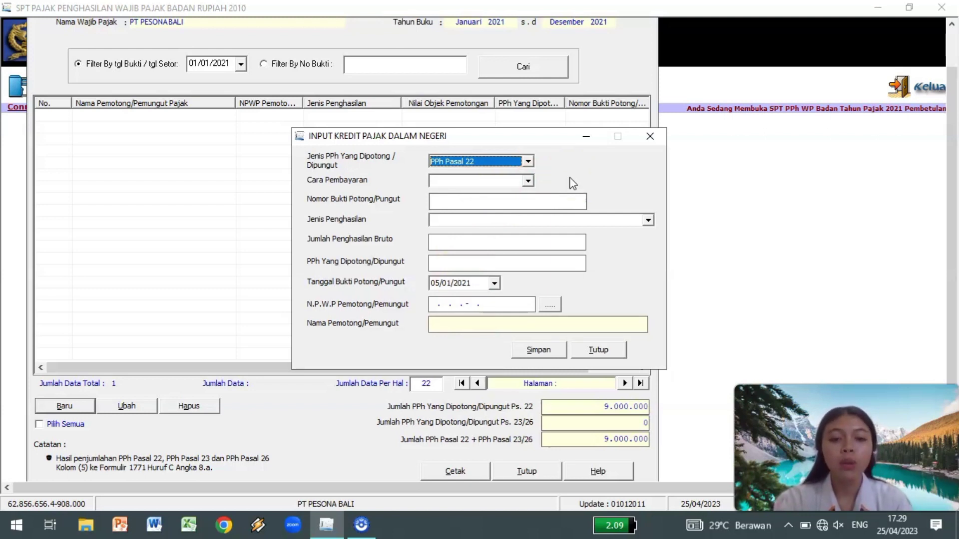
{"action": "left_click", "coordinate": [527, 161]}
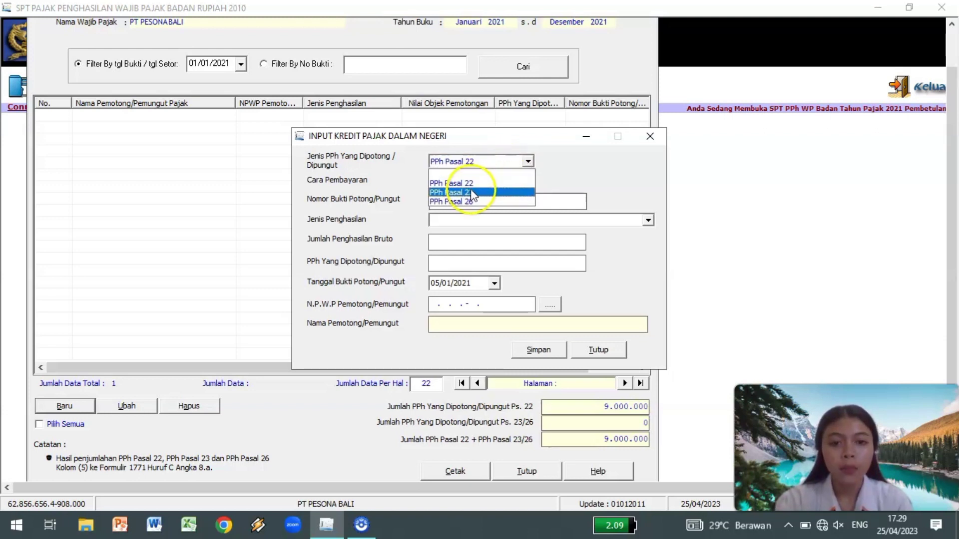
Set the credit to PPh Pasal 23, slip JAN/21/SW, income type Sewa dan Penghasilan lain.
{"action": "left_click", "coordinate": [471, 193]}
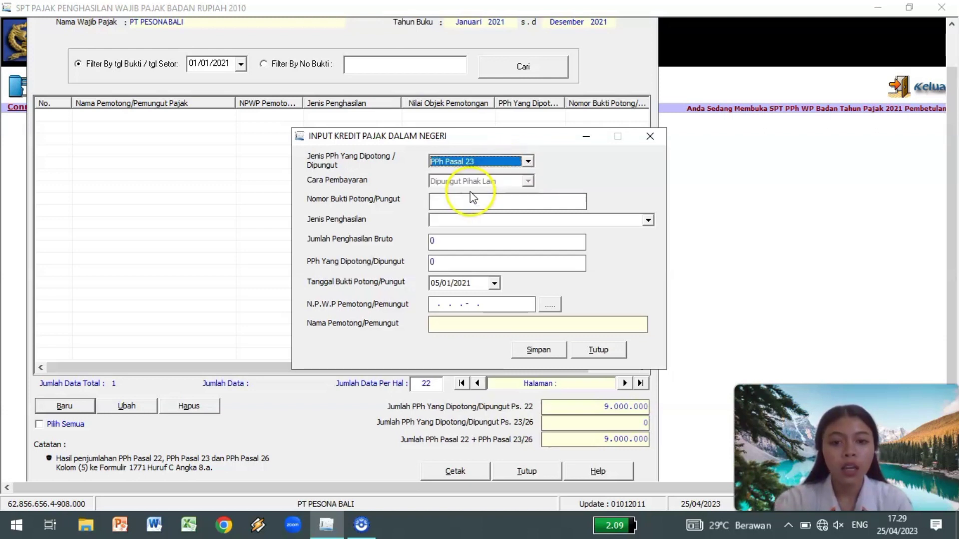
{"action": "left_click", "coordinate": [435, 202]}
{"action": "type", "text": "JAN/21/SW"}
{"action": "left_click", "coordinate": [439, 221]}
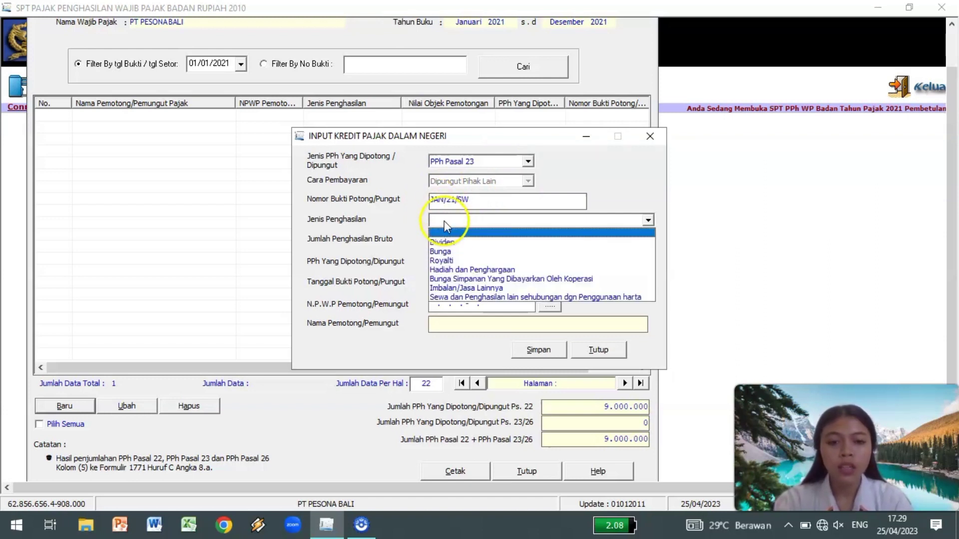
{"action": "left_click", "coordinate": [442, 298]}
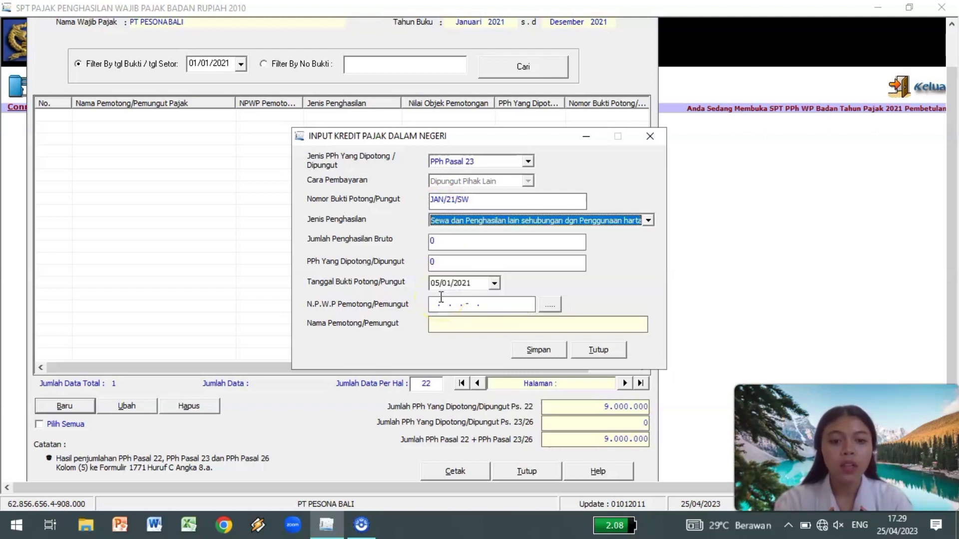
Enter 120.000.000 gross, 2.400.000 tax, date 08/02/2021 and withholder tax ID, then save.
{"action": "left_click", "coordinate": [444, 242]}
{"action": "type", "text": "120000000"}
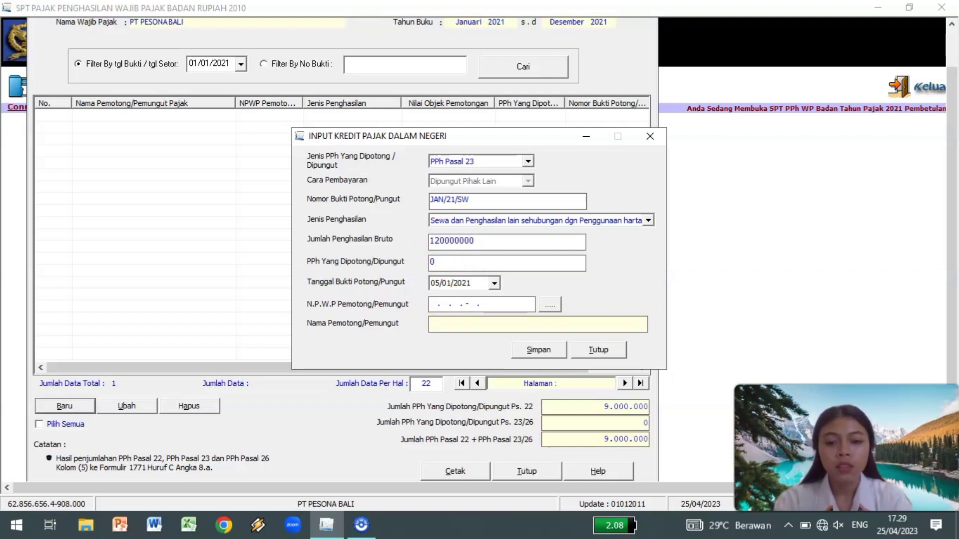
{"action": "left_click", "coordinate": [448, 262]}
{"action": "type", "text": "2400000"}
{"action": "left_click", "coordinate": [436, 285]}
{"action": "type", "text": "08/02"}
{"action": "left_click", "coordinate": [431, 304]}
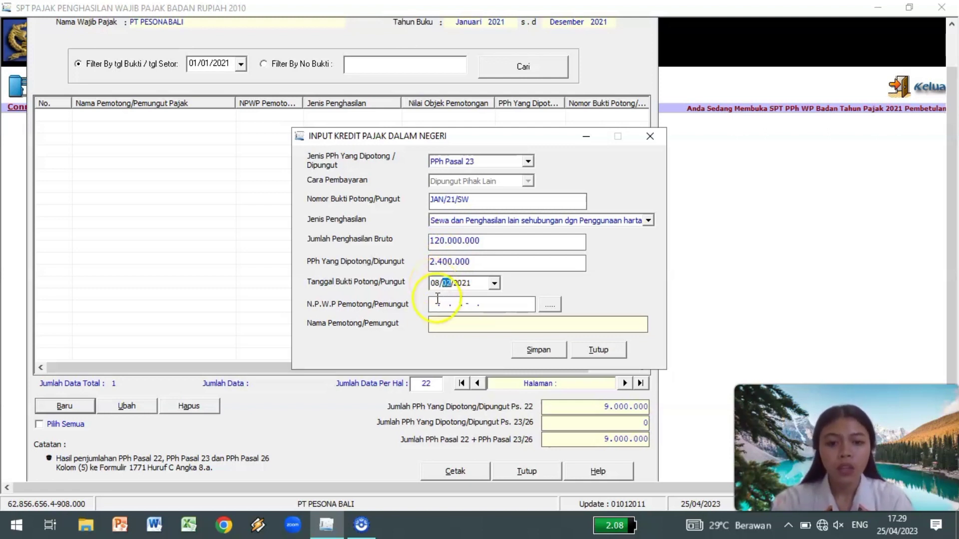
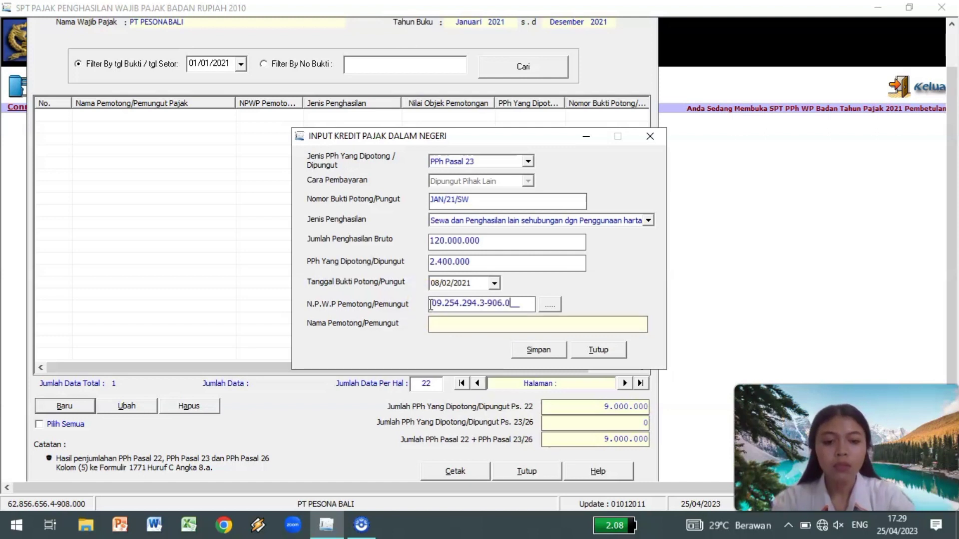
{"action": "key", "text": "Return"}
{"action": "left_click", "coordinate": [532, 349]}
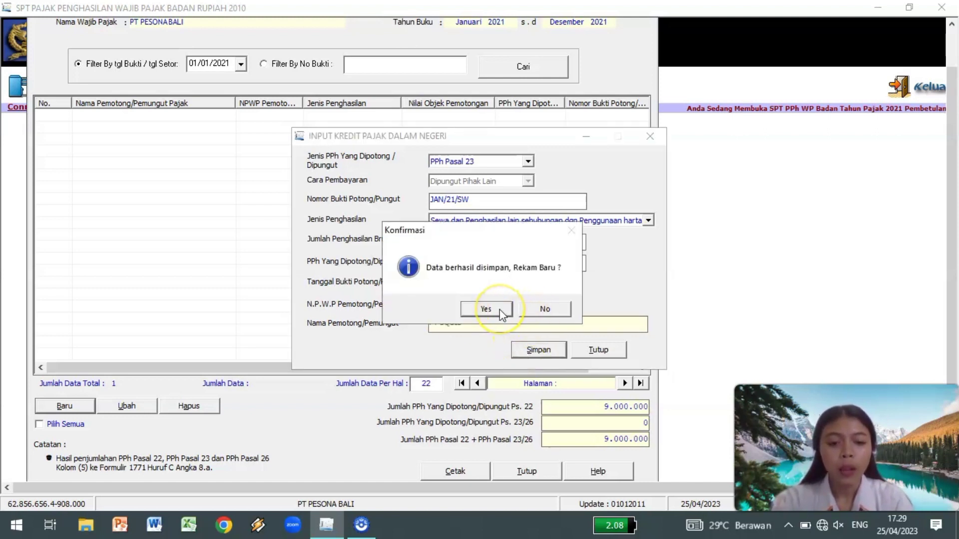
{"action": "left_click", "coordinate": [500, 311]}
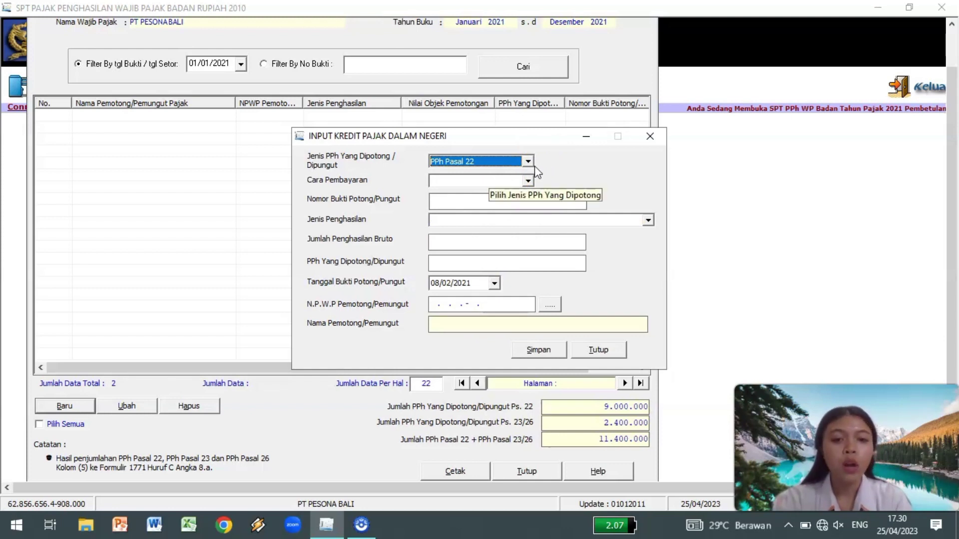
Start a PPh Pasal 22 credit, Dipungut Pihak Lain, with slip number BP/03/2021.
{"action": "left_click", "coordinate": [528, 161]}
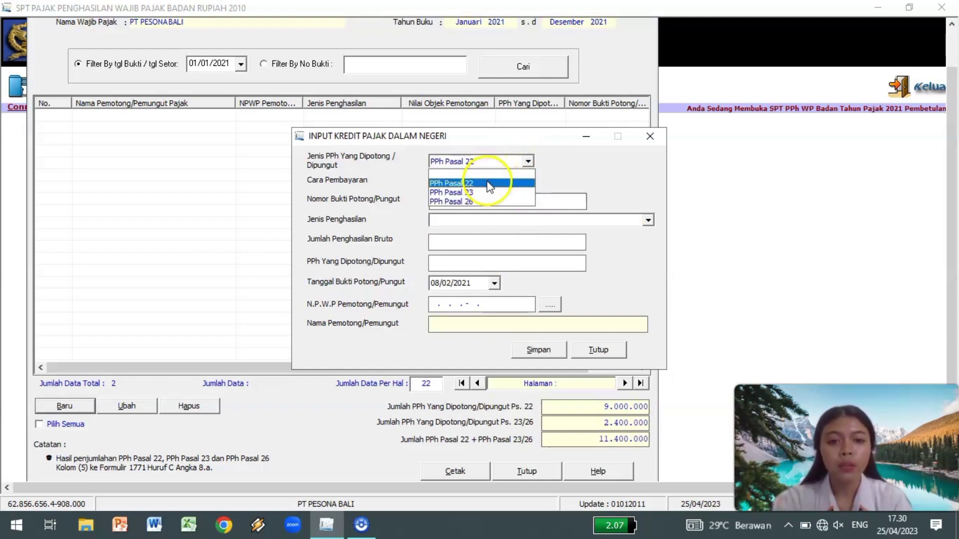
{"action": "left_click", "coordinate": [488, 184]}
{"action": "left_click", "coordinate": [528, 181]}
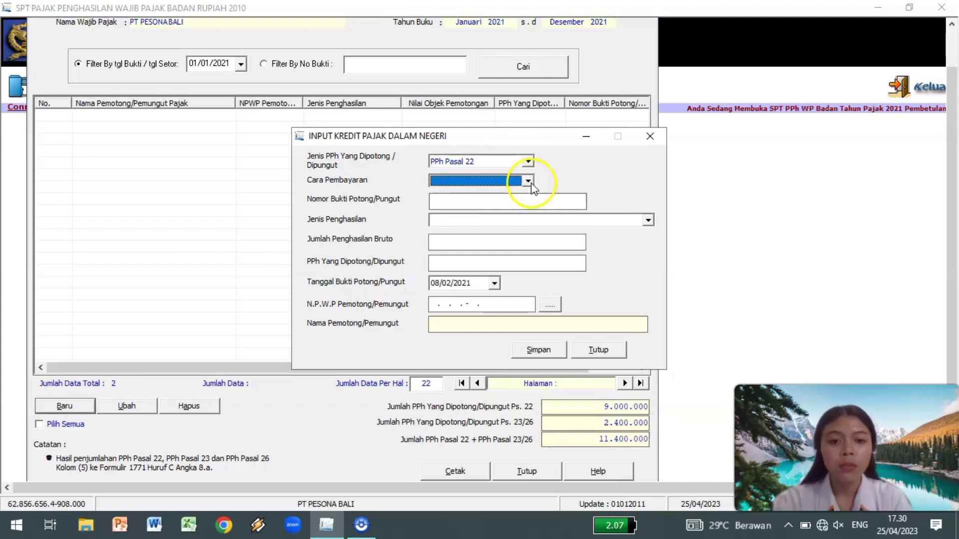
{"action": "left_click", "coordinate": [528, 182]}
{"action": "left_click", "coordinate": [497, 212]}
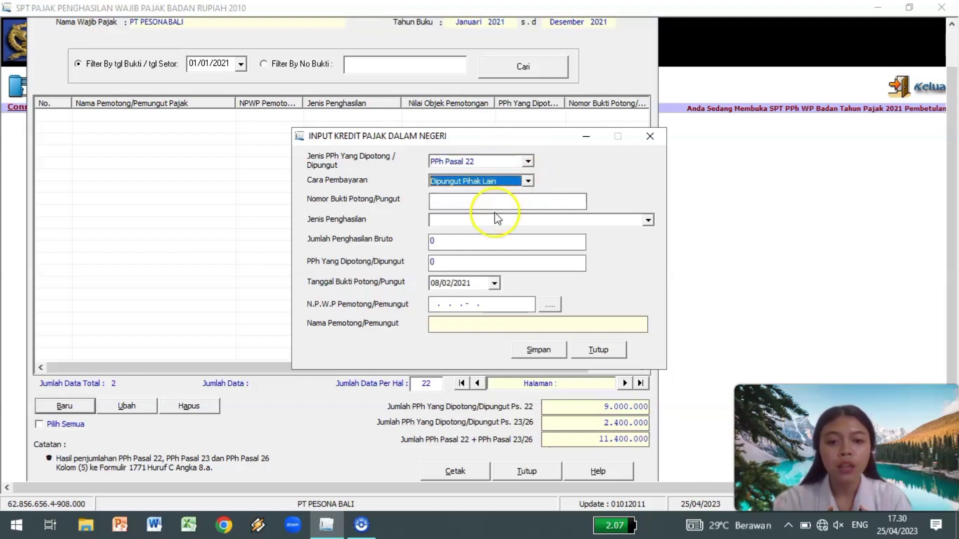
{"action": "left_click", "coordinate": [438, 202]}
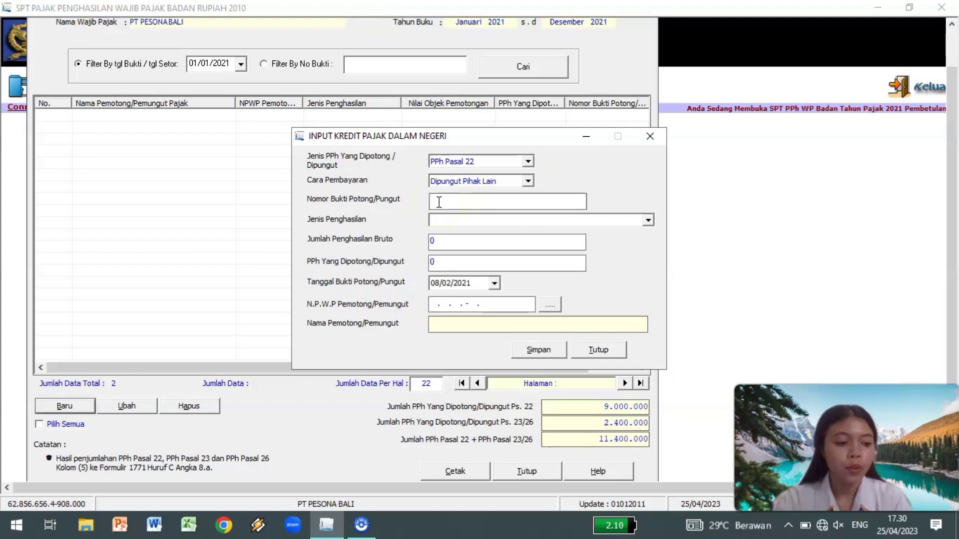
{"action": "type", "text": "BP/0"}
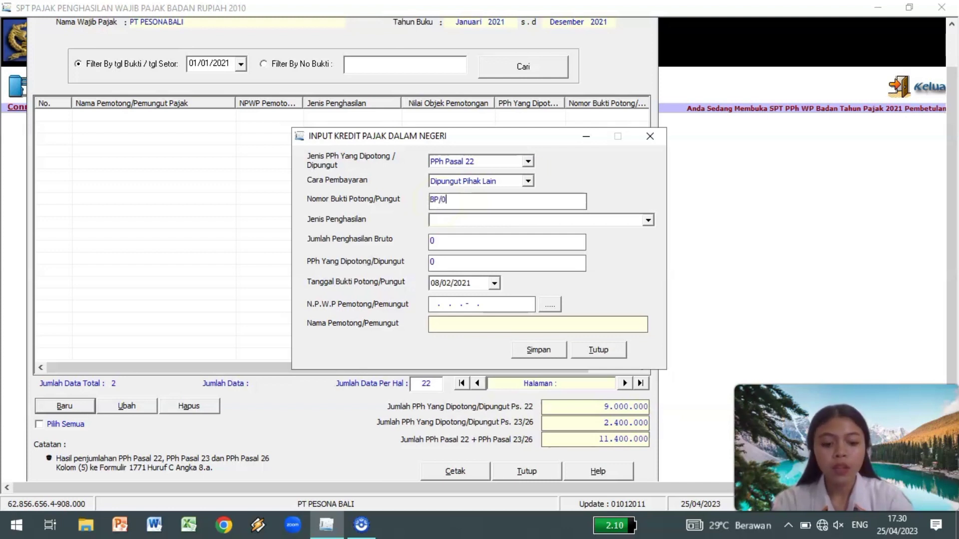
{"action": "type", "text": "3/2021"}
Set income type Nilai Impor Bank Devisa/Ditjen Bea dan Cukai: gross 1.000.000.000, withheld 25.000.000.
{"action": "left_click", "coordinate": [452, 221]}
{"action": "left_click", "coordinate": [458, 298]}
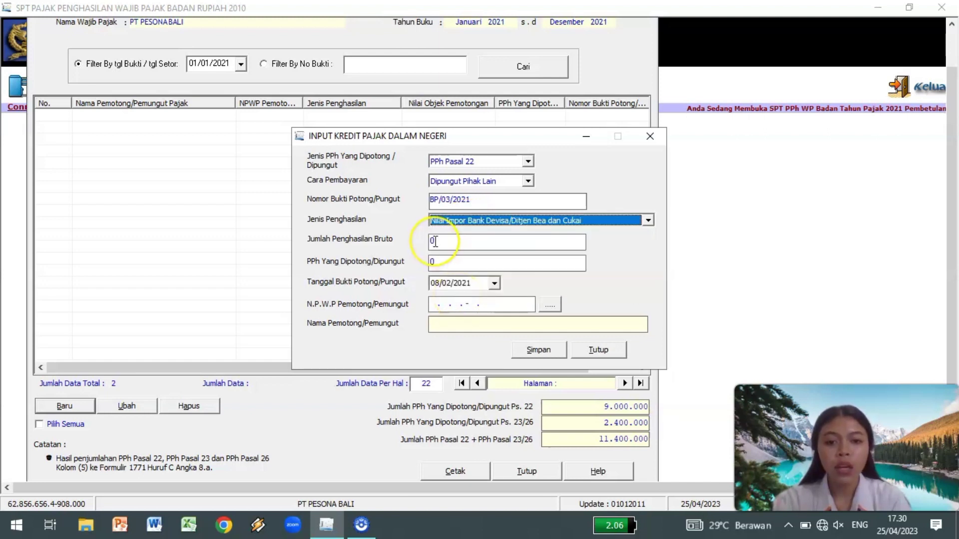
{"action": "left_click", "coordinate": [435, 242]}
{"action": "type", "text": "1000000"}
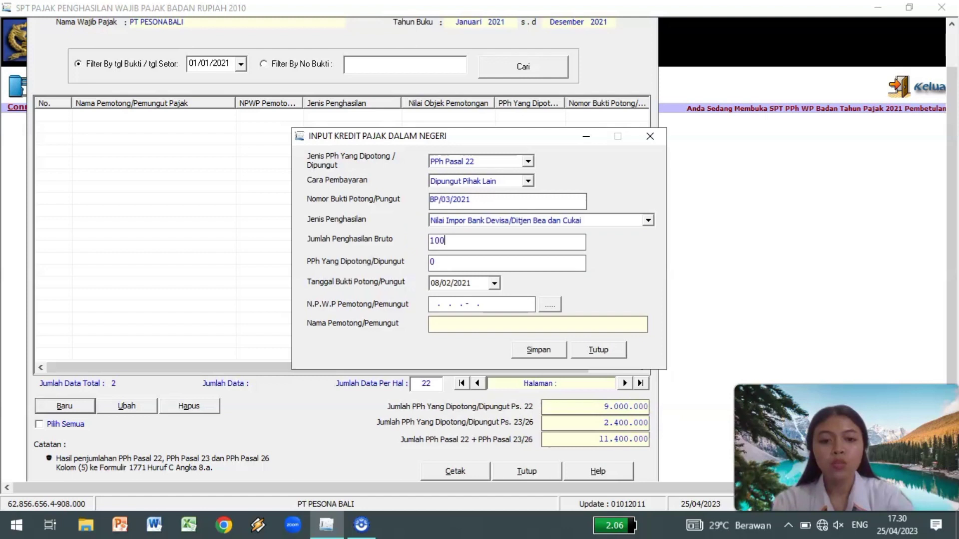
{"action": "type", "text": "000"}
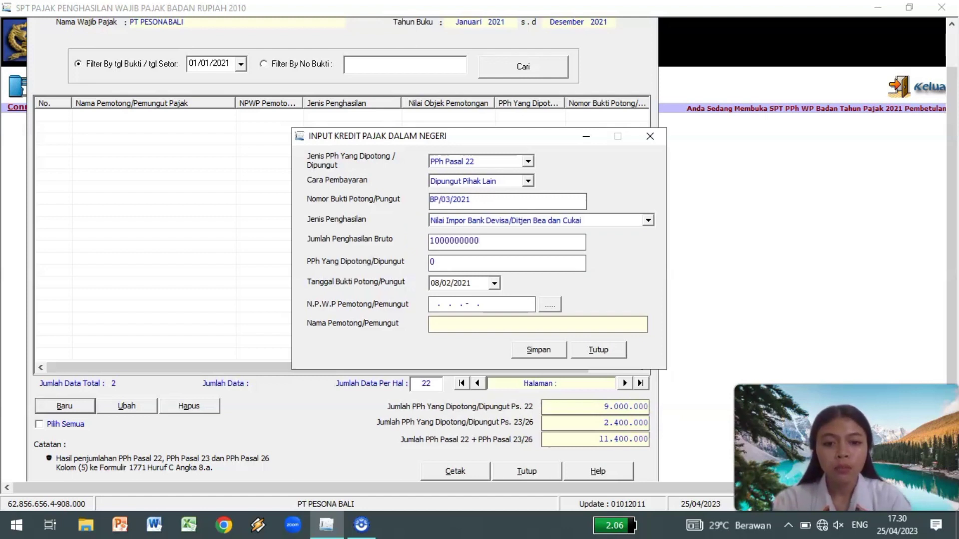
{"action": "left_click", "coordinate": [441, 263]}
{"action": "type", "text": "2"}
{"action": "key", "text": "BackSpace"}
{"action": "type", "text": "25000000"}
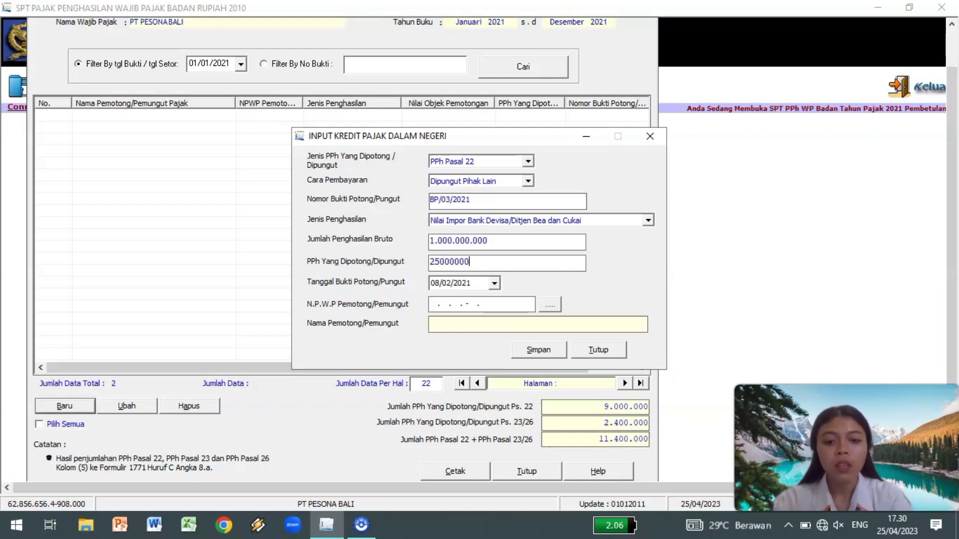
Enter slip date 09/03 and the withholder's NPWP, then save the entry and close the form.
{"action": "left_click", "coordinate": [439, 284]}
{"action": "left_click", "coordinate": [434, 284]}
{"action": "type", "text": "09/"}
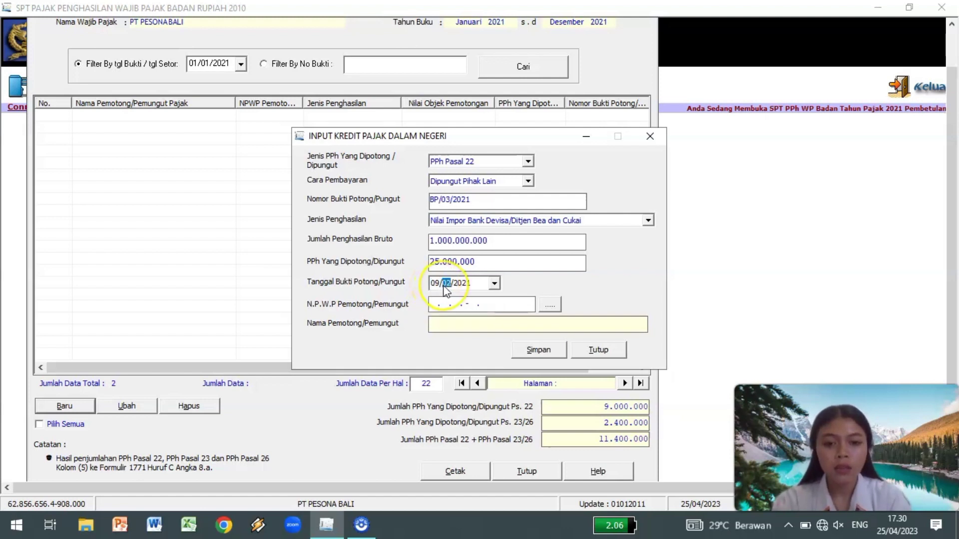
{"action": "type", "text": "03"}
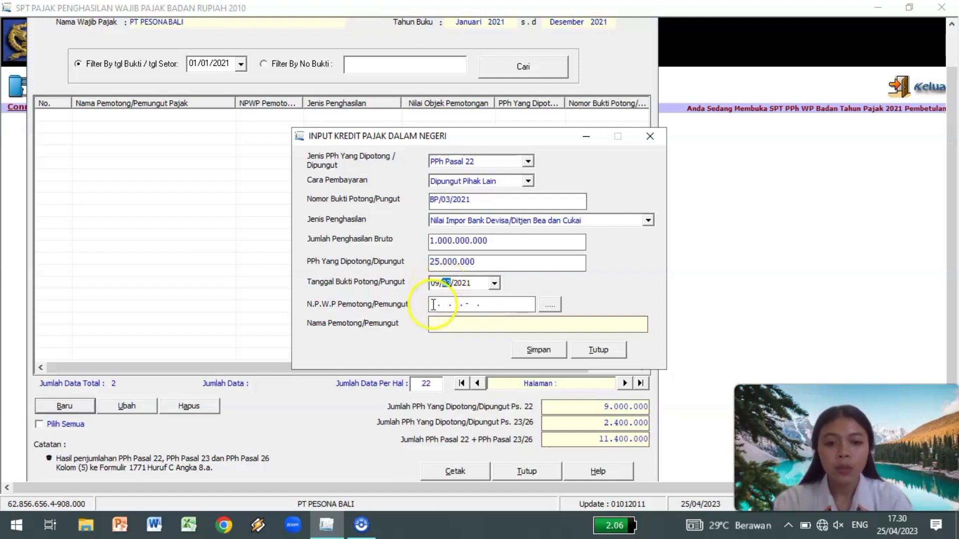
{"action": "left_click", "coordinate": [433, 304]}
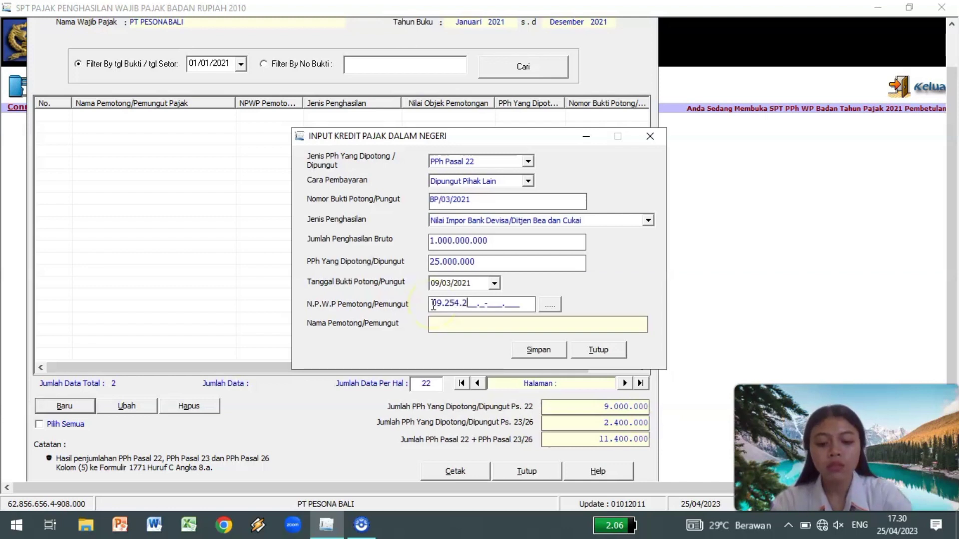
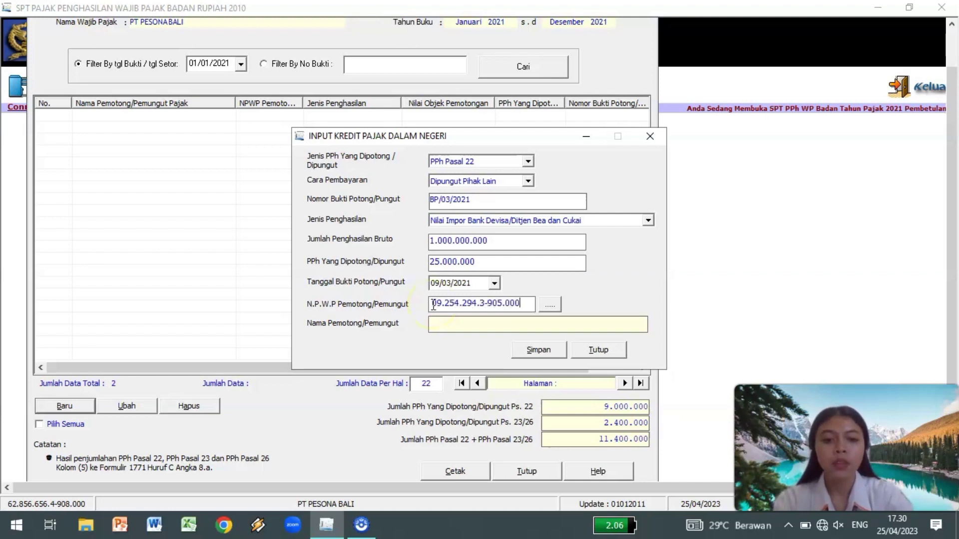
{"action": "key", "text": "Tab"}
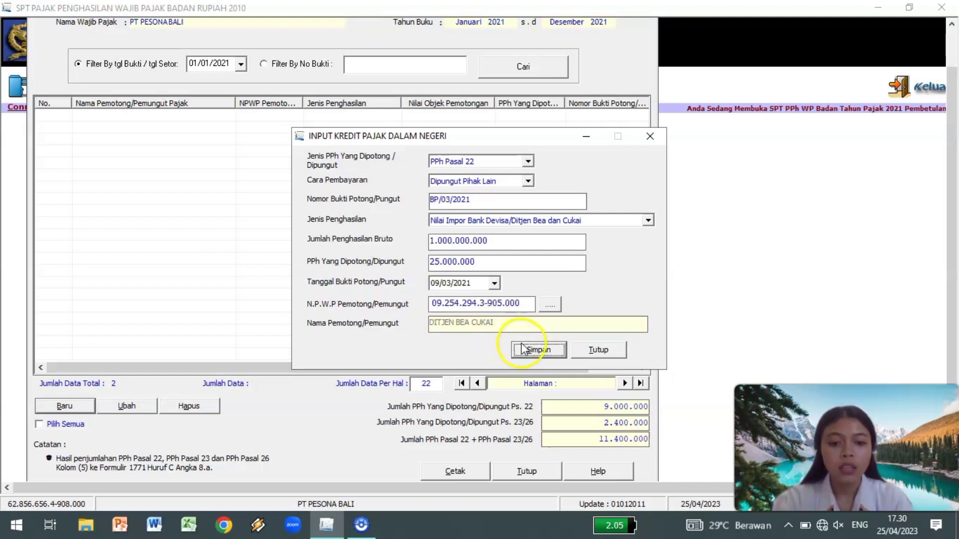
{"action": "left_click", "coordinate": [522, 348]}
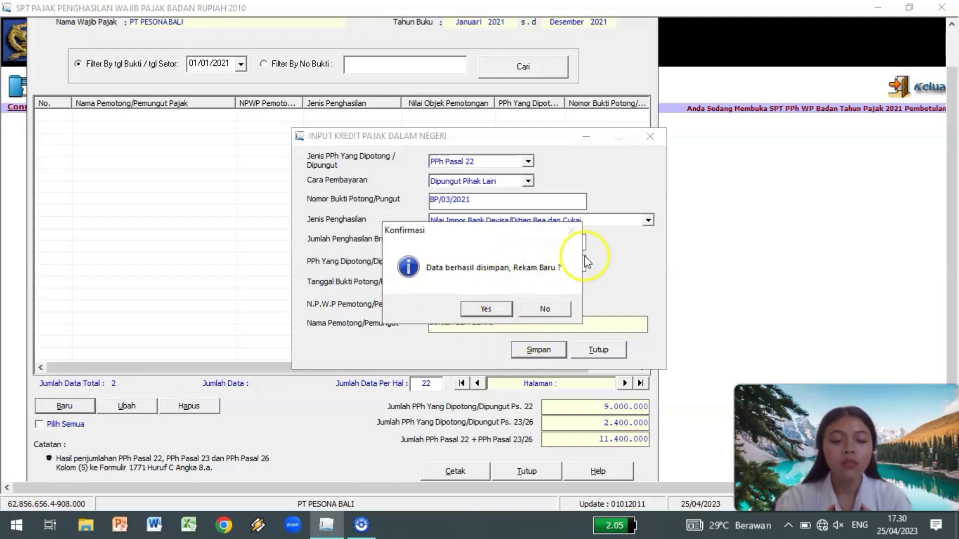
{"action": "left_click", "coordinate": [542, 308]}
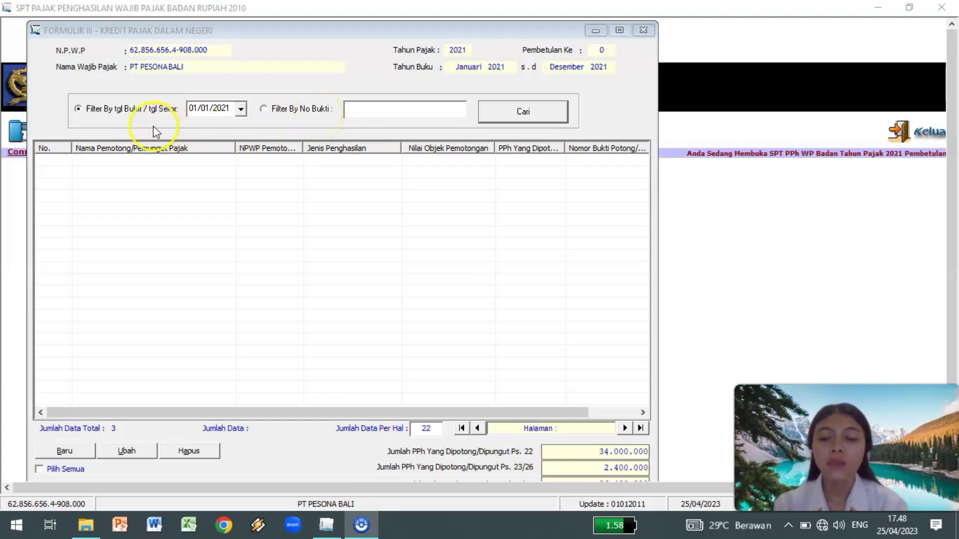
Filter the domestic credits by slip date 05/01/2021, then close Formulir 1771-III.
{"action": "left_click", "coordinate": [192, 111]}
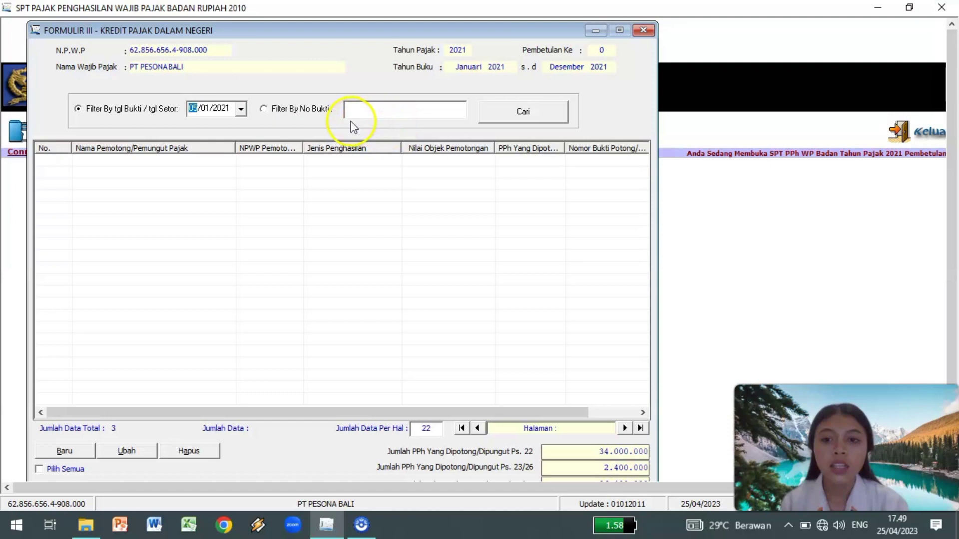
{"action": "left_click", "coordinate": [538, 111]}
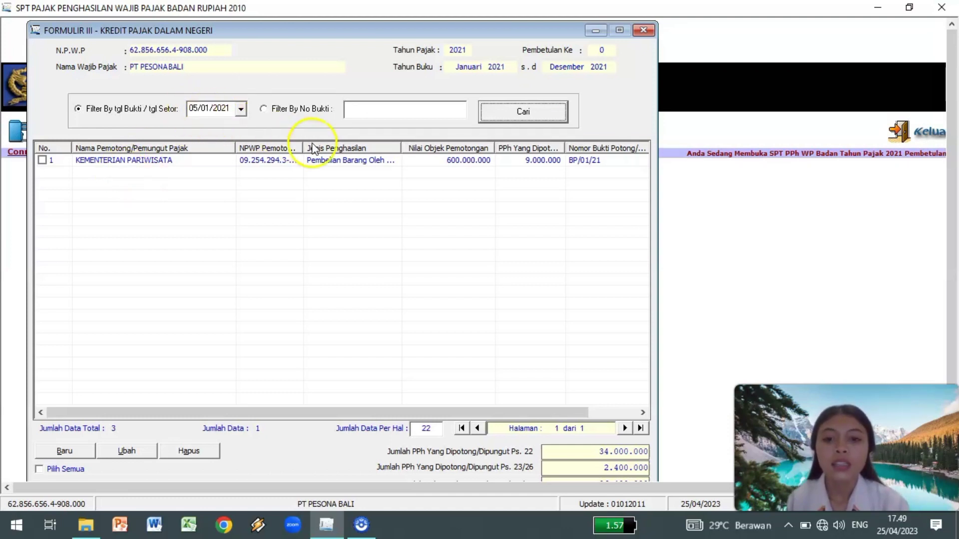
{"action": "left_click", "coordinate": [642, 31]}
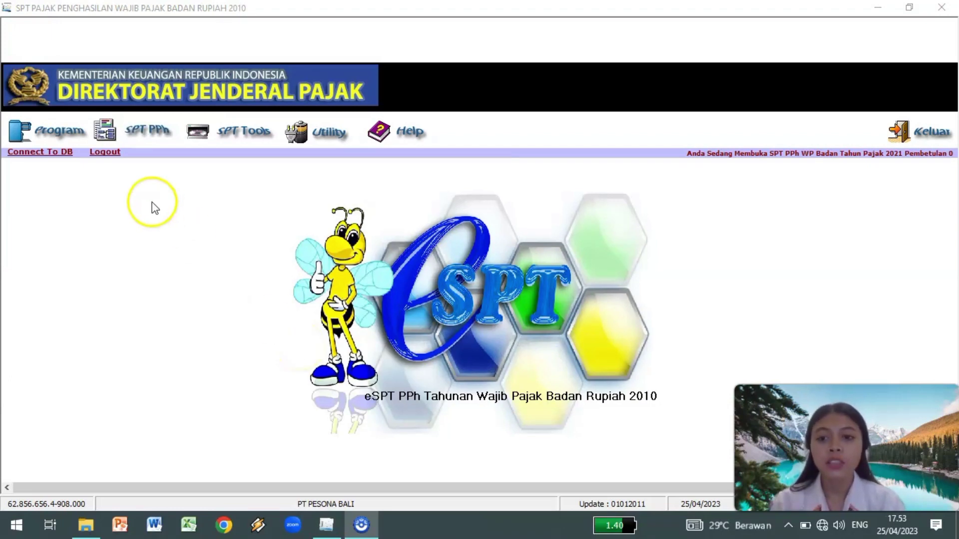
{"action": "left_click", "coordinate": [157, 132]}
Open Formulir 1771-II from the Lampiran menu and shift its window left.
{"action": "mouse_move", "coordinate": [161, 155]}
{"action": "mouse_move", "coordinate": [164, 171]}
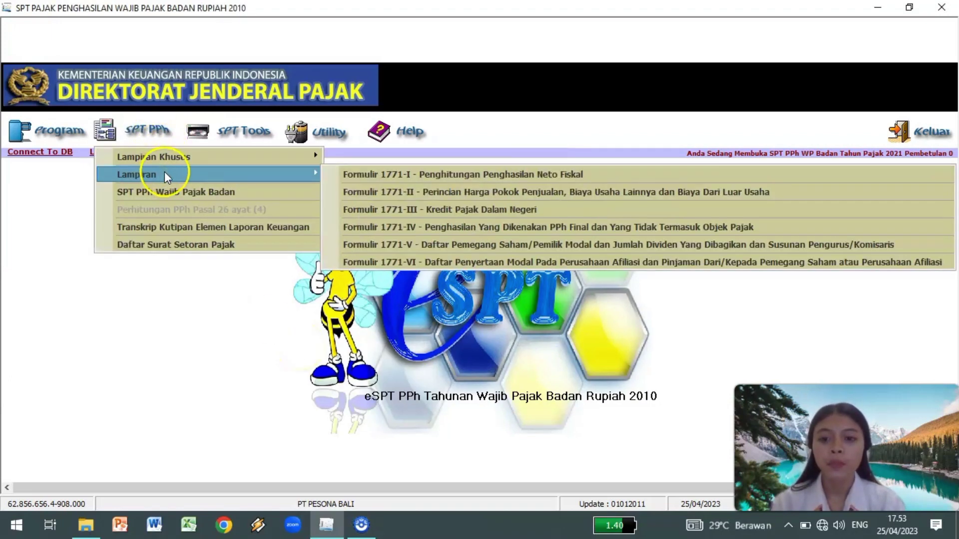
{"action": "left_click", "coordinate": [352, 191]}
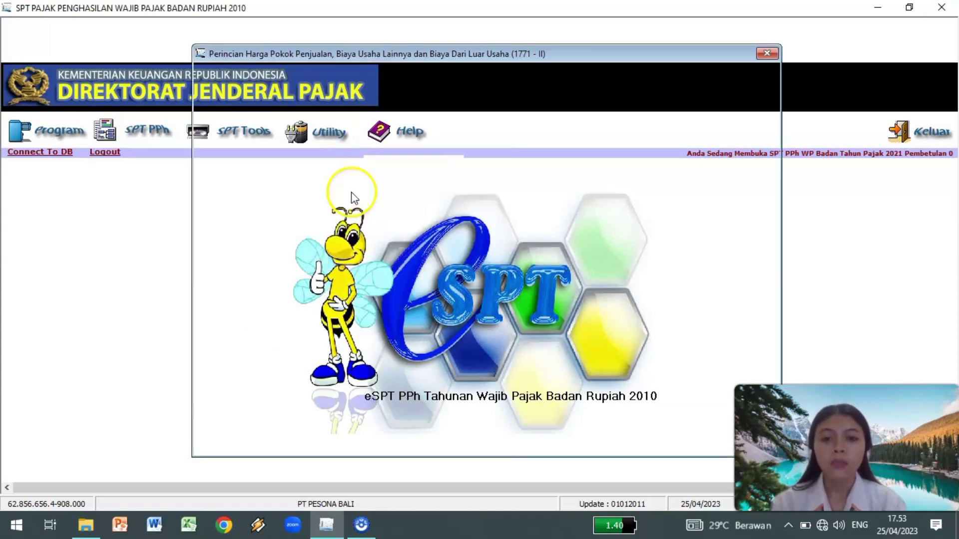
{"action": "left_click_drag", "start_coordinate": [652, 58], "coordinate": [496, 57]}
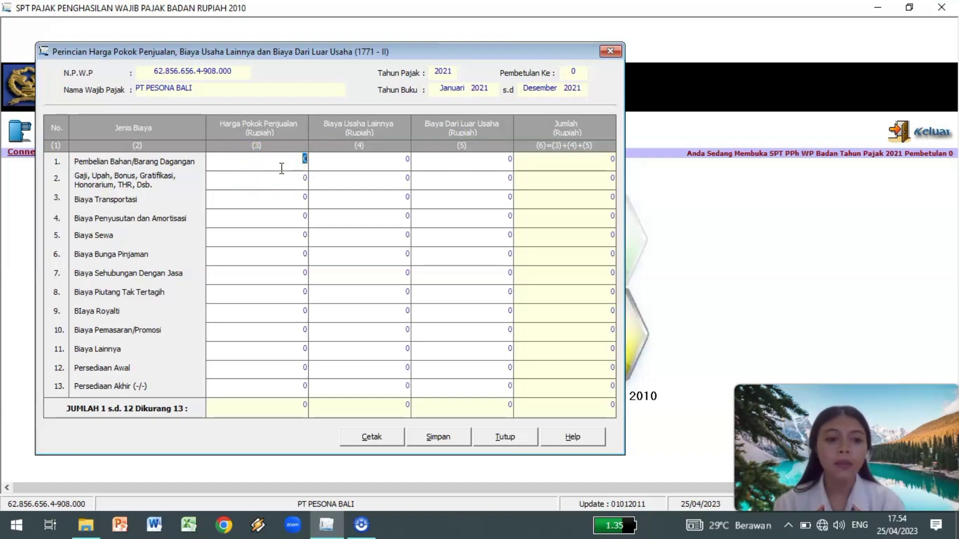
Enter purchases 22.000.000.000, opening stock 1.000.000.000 and closing stock 800.000.000 as cost of sales.
{"action": "type", "text": "22000000000"}
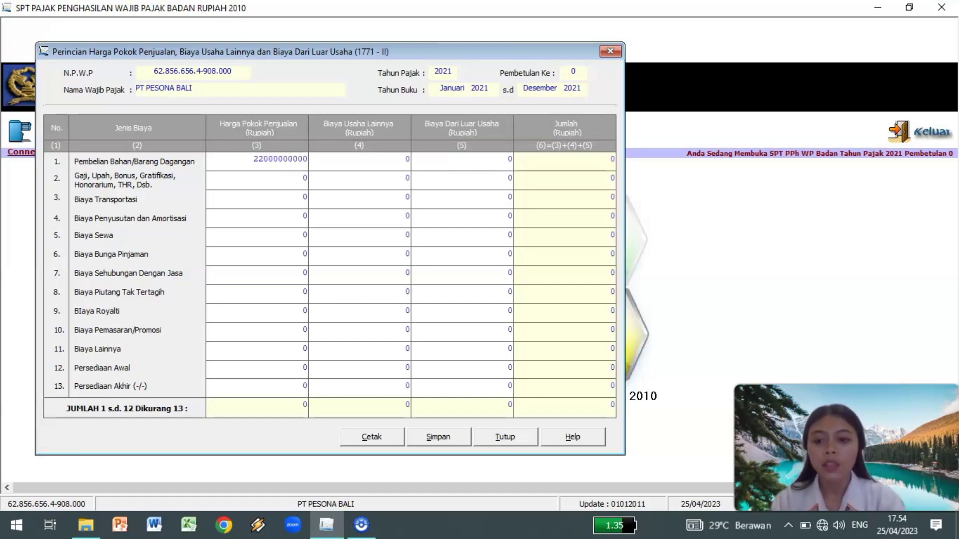
{"action": "left_click", "coordinate": [282, 368]}
{"action": "type", "text": "1000000000"}
{"action": "left_click", "coordinate": [299, 386]}
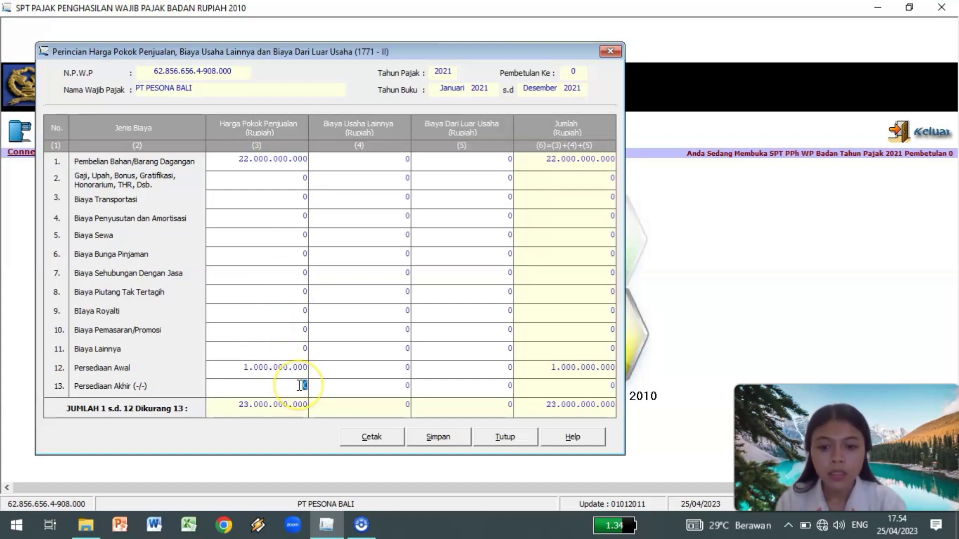
{"action": "type", "text": "800000000"}
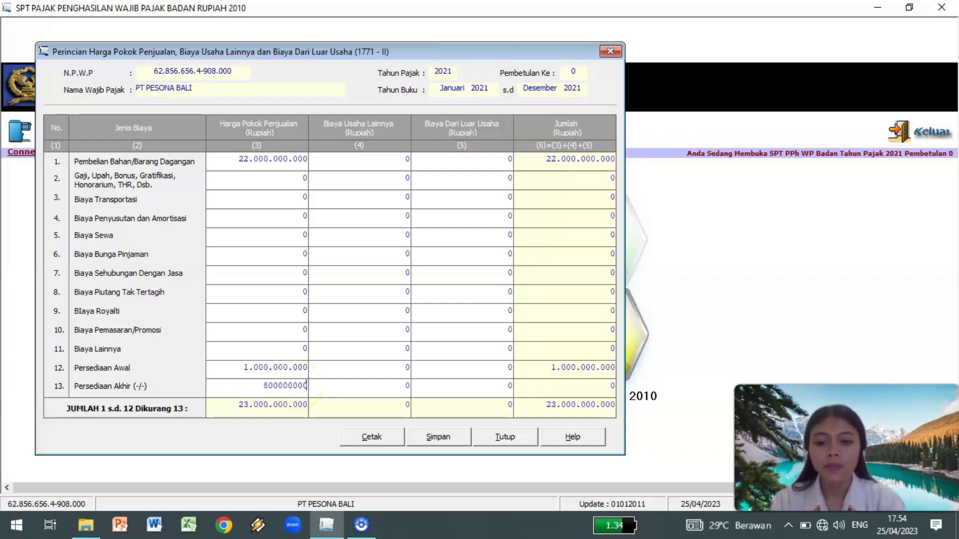
{"action": "left_click", "coordinate": [328, 387]}
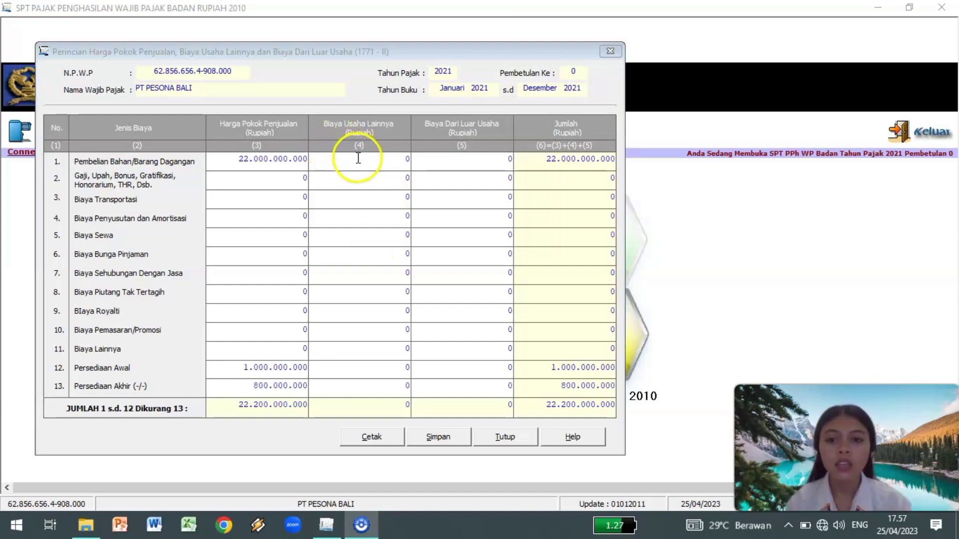
Enter salaries 750.000.000, depreciation 50.000.000 and rent 140.000.000 under Biaya Usaha Lainnya.
{"action": "left_click", "coordinate": [371, 181]}
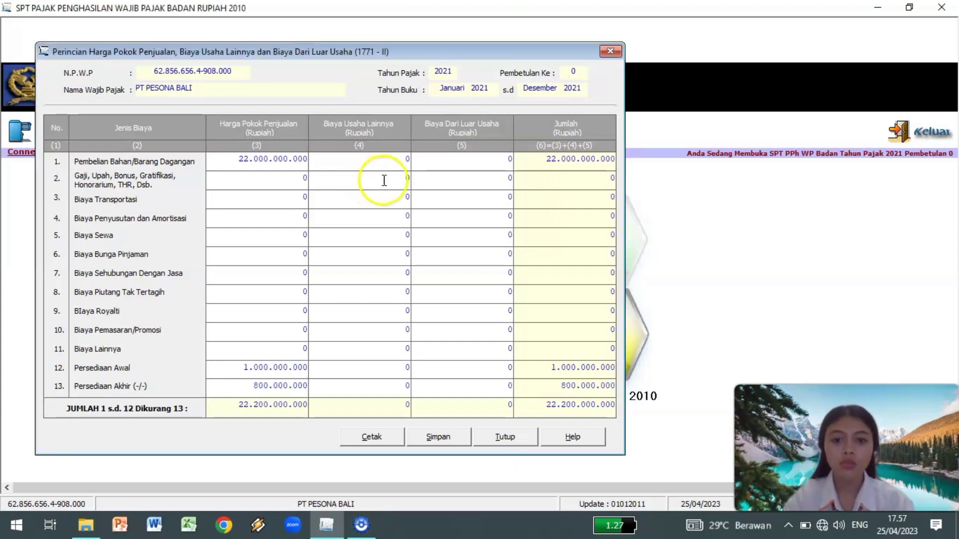
{"action": "left_click", "coordinate": [408, 178]}
{"action": "type", "text": "750000000"}
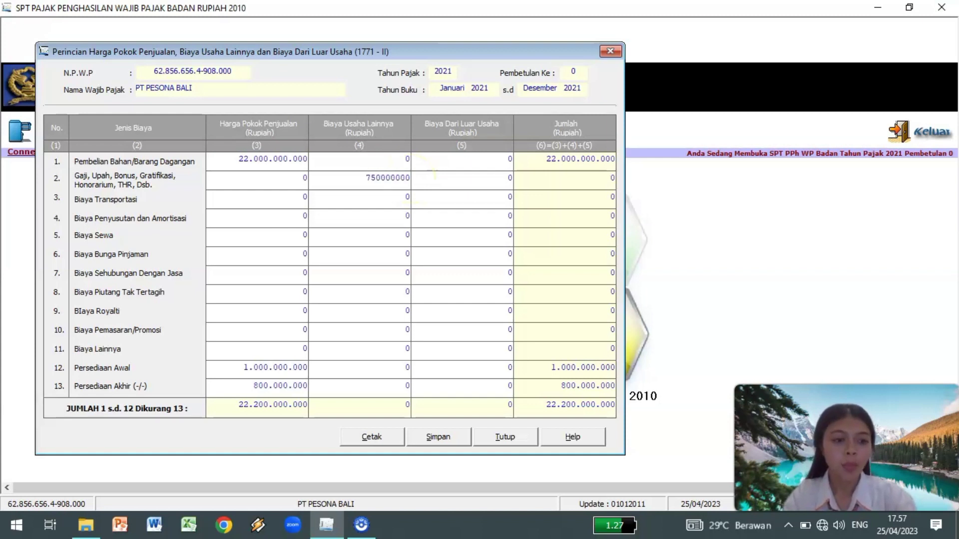
{"action": "left_click", "coordinate": [377, 220]}
{"action": "type", "text": "50000000"}
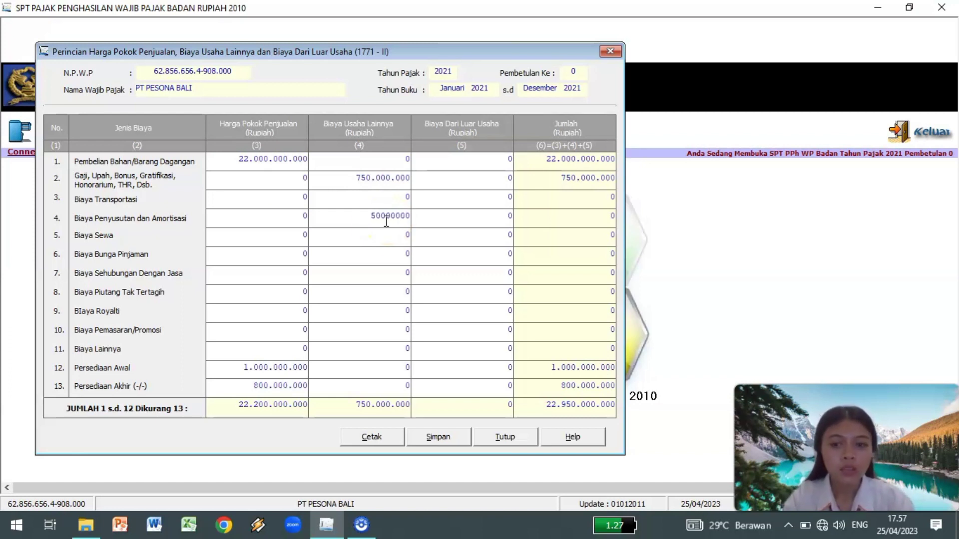
{"action": "left_click", "coordinate": [380, 234]}
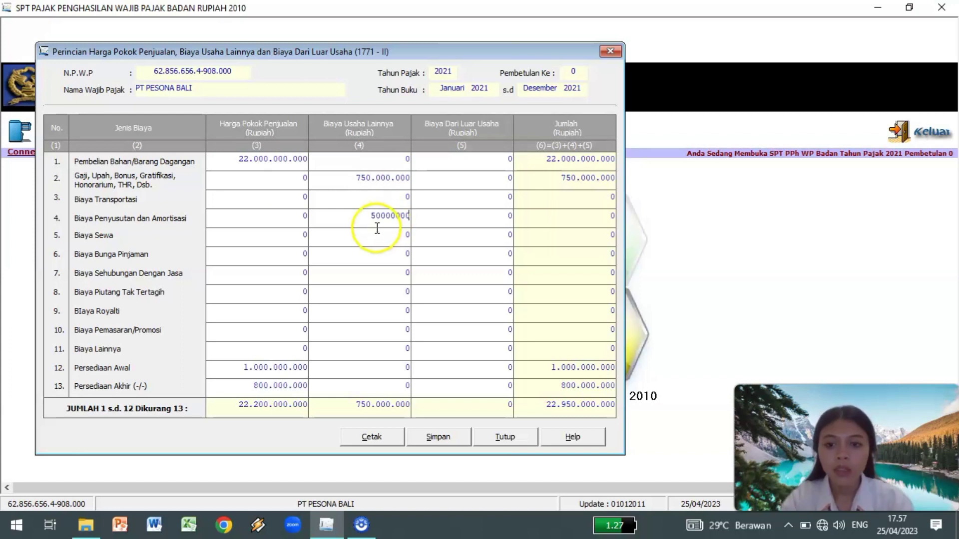
{"action": "type", "text": "14000000"}
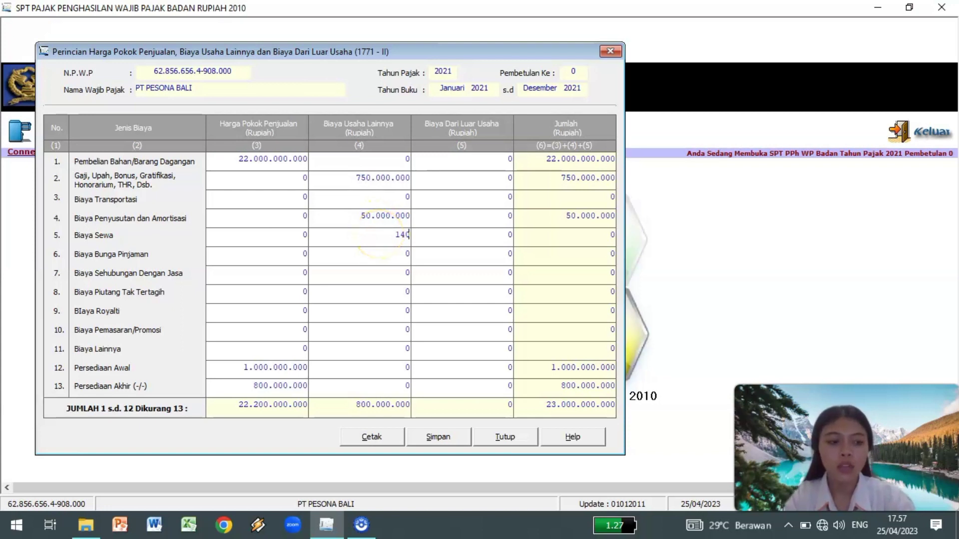
{"action": "type", "text": "0"}
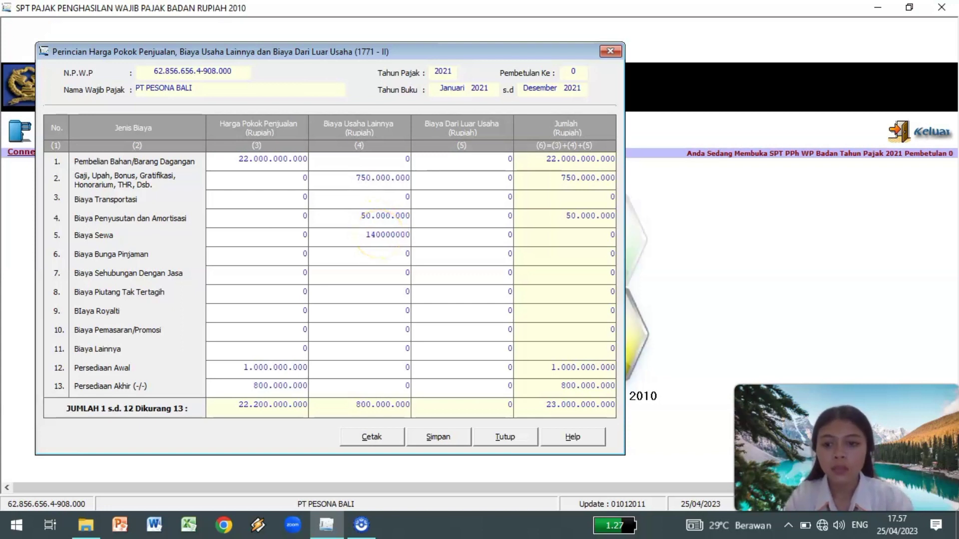
{"action": "left_click", "coordinate": [381, 270]}
Enter services 190.000.000, marketing 100.000.000 and other costs 382.000.000.
{"action": "type", "text": "1900"}
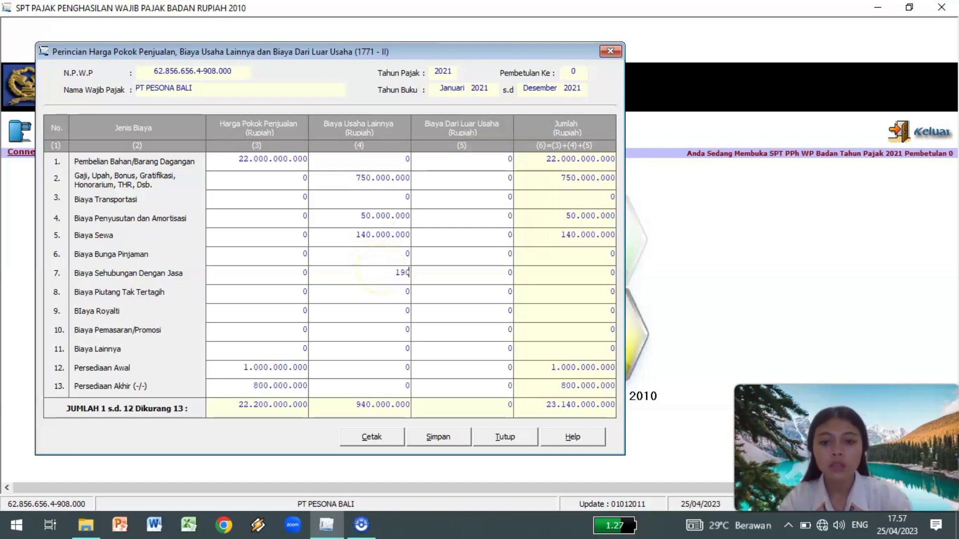
{"action": "type", "text": "00000"}
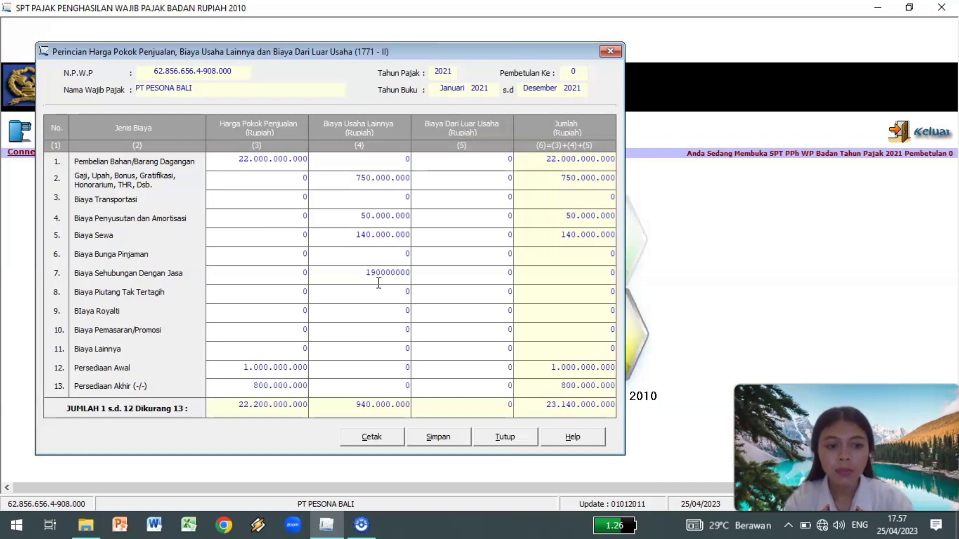
{"action": "left_click", "coordinate": [370, 334]}
{"action": "type", "text": "100000000"}
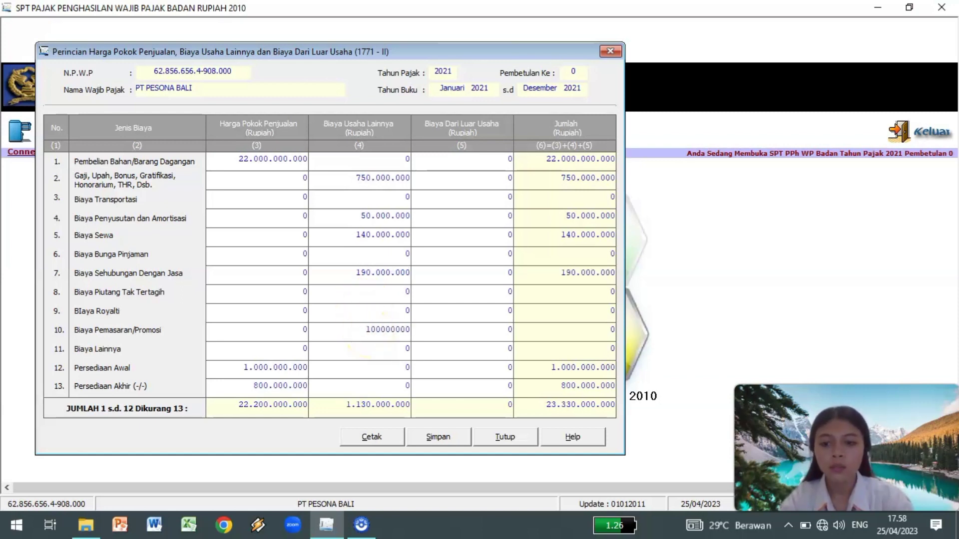
{"action": "left_click", "coordinate": [372, 352]}
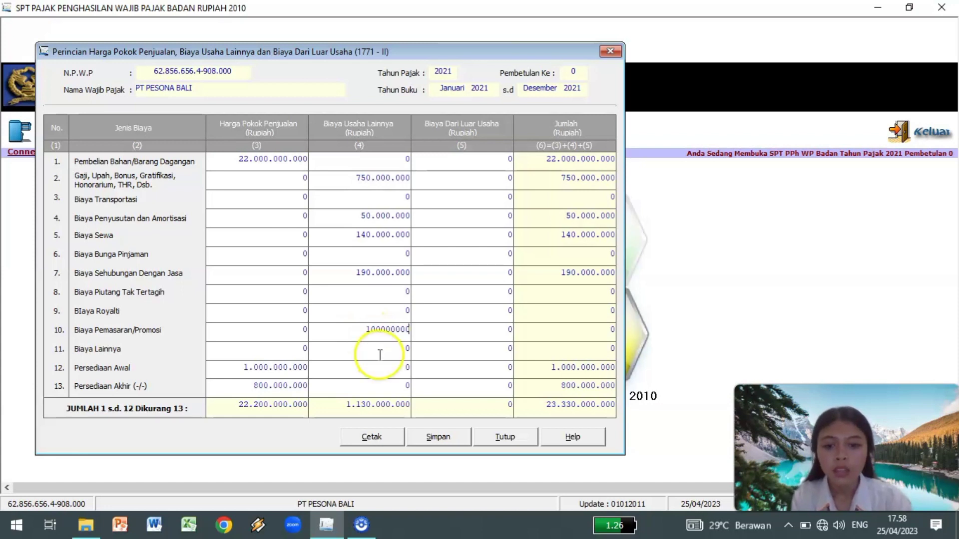
{"action": "type", "text": "382000000"}
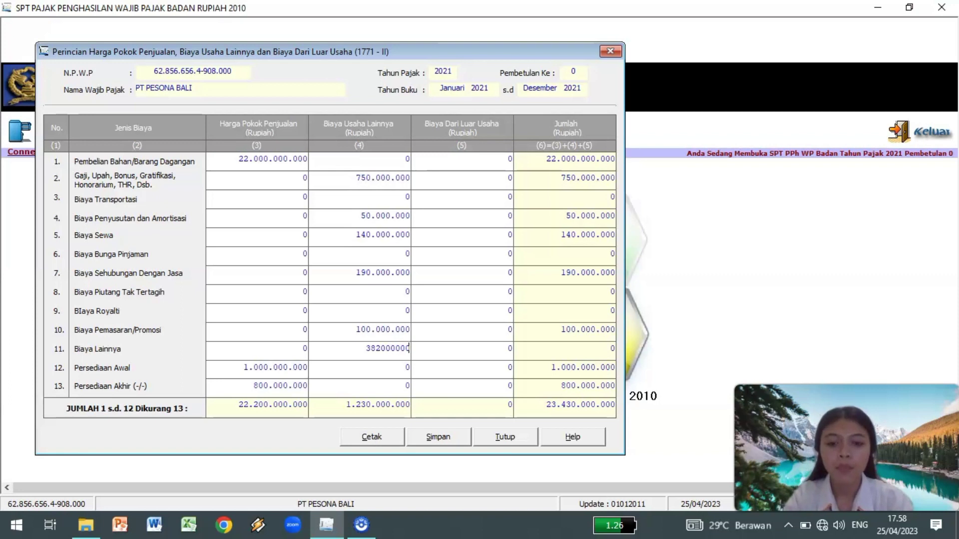
{"action": "left_click", "coordinate": [451, 276]}
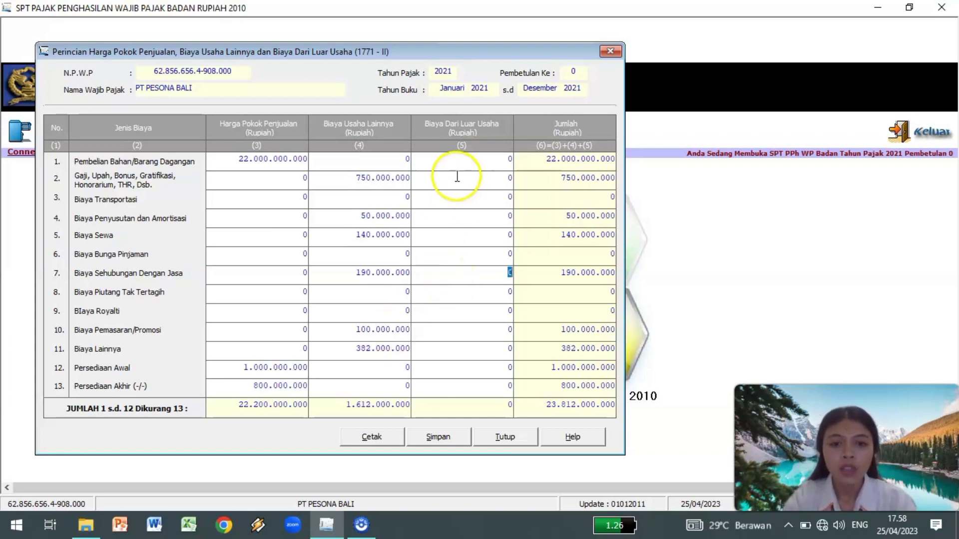
Enter non-operating interest 150.000.000 and other non-operating costs 20.000.000.
{"action": "left_click", "coordinate": [429, 163]}
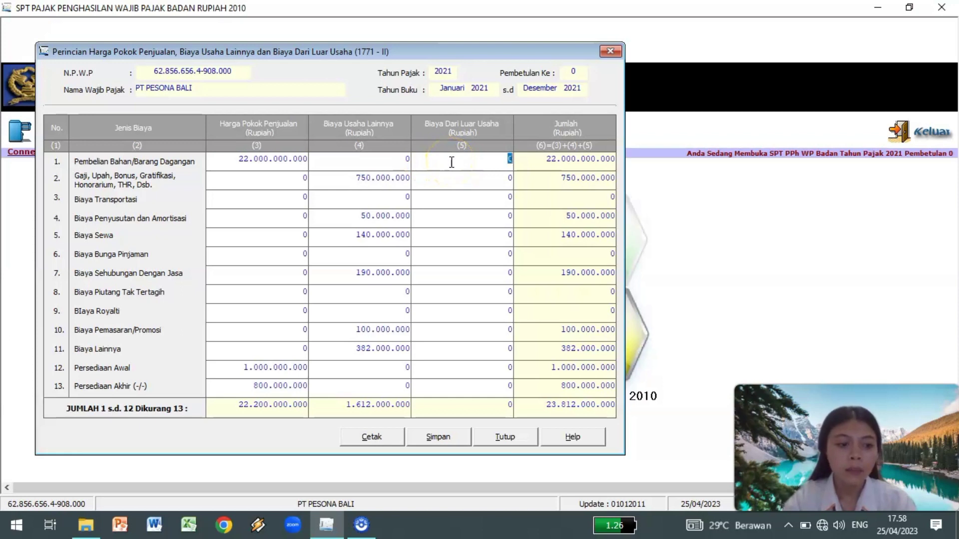
{"action": "left_click", "coordinate": [497, 257]}
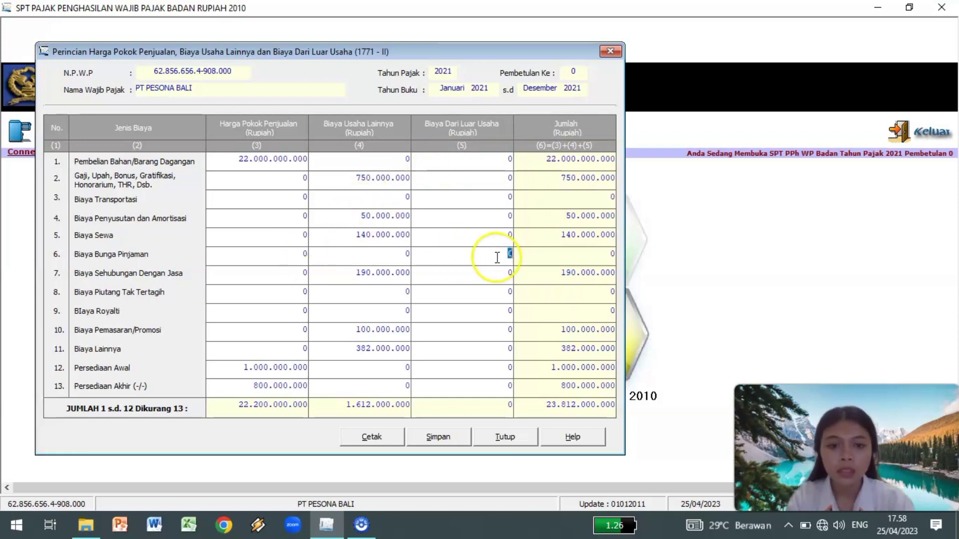
{"action": "type", "text": "150000000"}
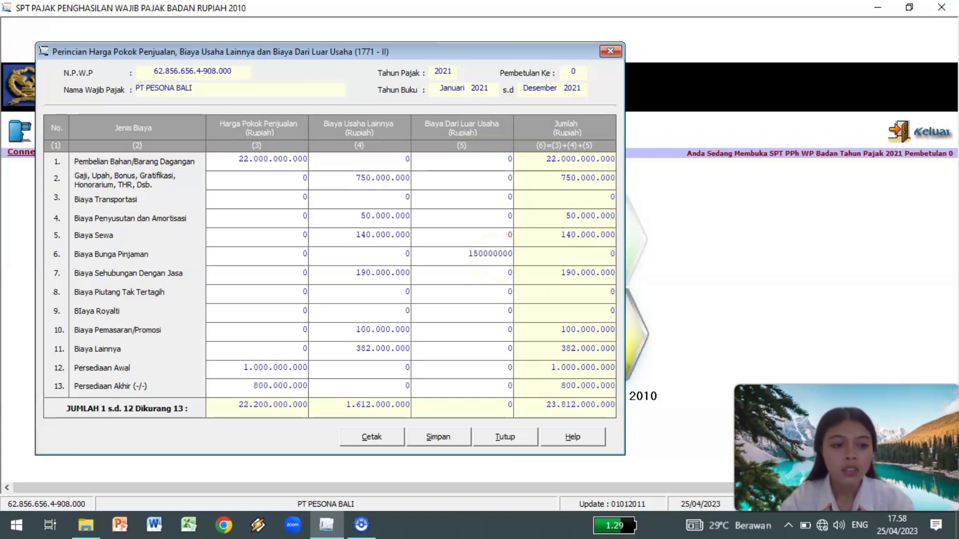
{"action": "left_click", "coordinate": [510, 348]}
{"action": "type", "text": "20000000"}
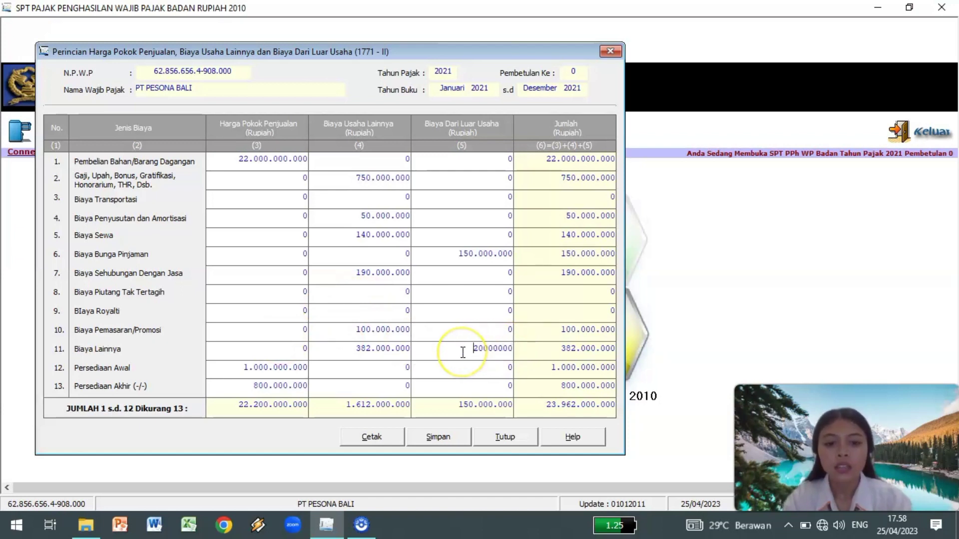
{"action": "left_click", "coordinate": [472, 367]}
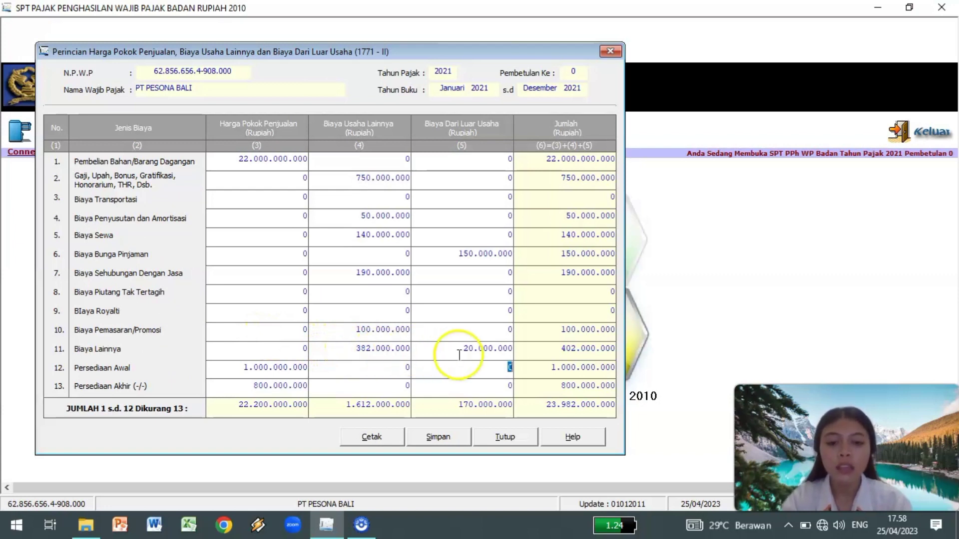
{"action": "left_click", "coordinate": [470, 377]}
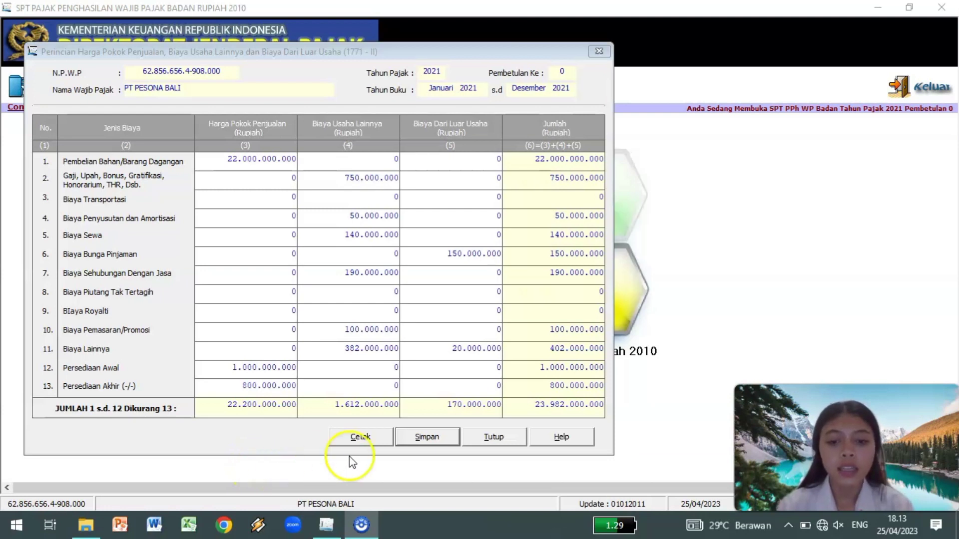
Save Formulir 1771-II, confirm the success message, and close the form.
{"action": "left_click", "coordinate": [426, 437]}
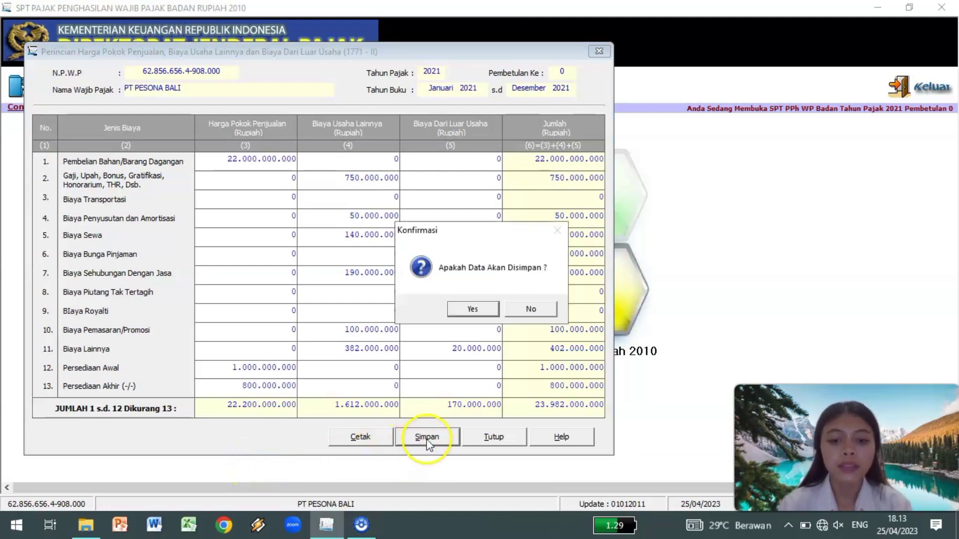
{"action": "left_click", "coordinate": [466, 306]}
{"action": "left_click", "coordinate": [525, 310]}
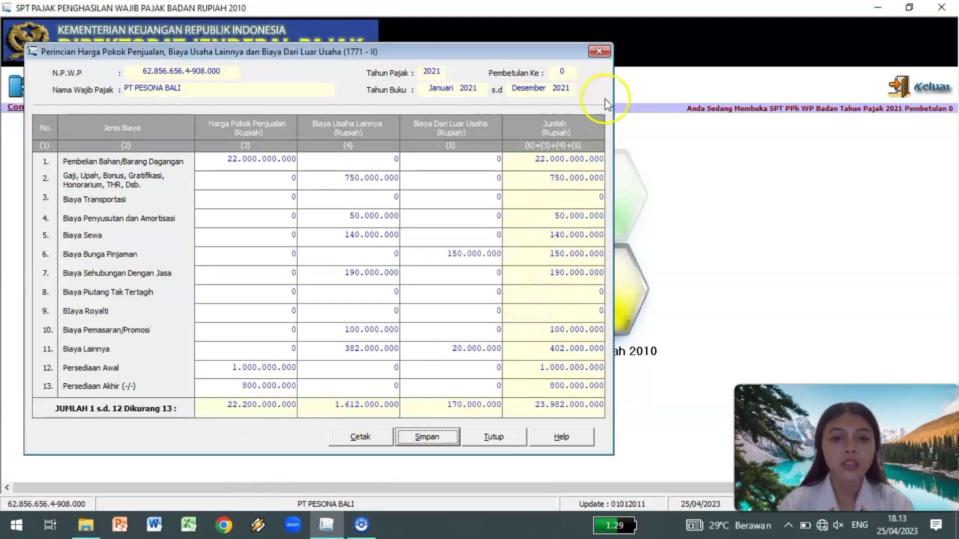
{"action": "left_click", "coordinate": [598, 53]}
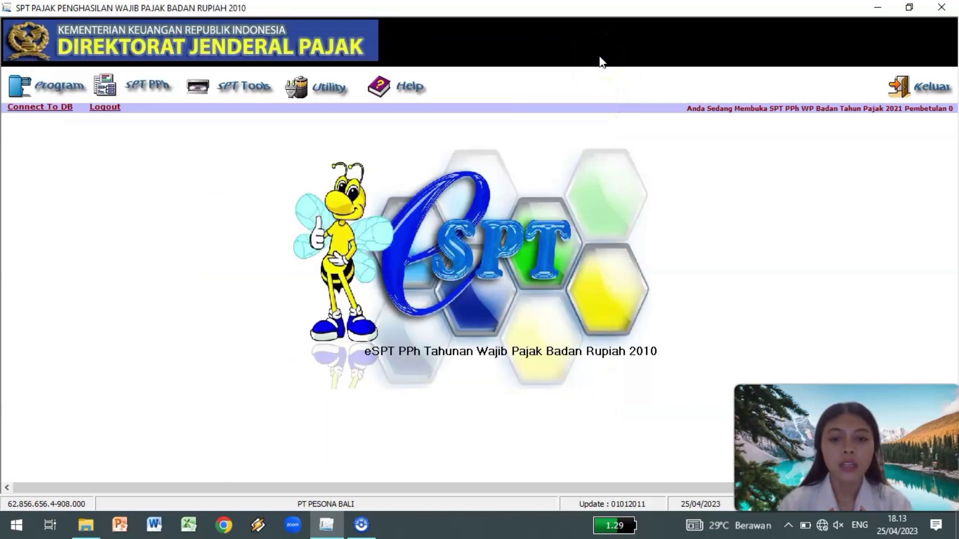
{"action": "left_click", "coordinate": [152, 88]}
Open Formulir 1771-I from the Lampiran menu and move its window left.
{"action": "mouse_move", "coordinate": [181, 131]}
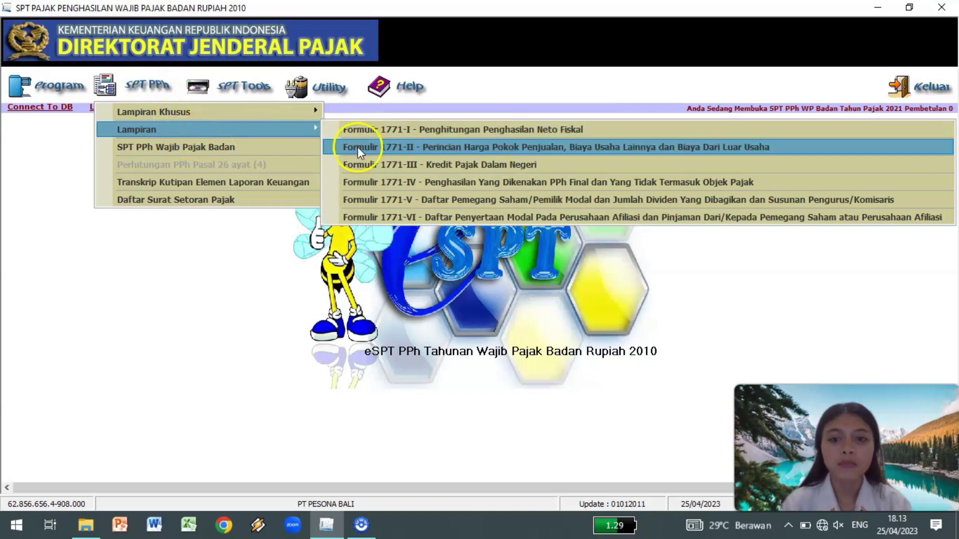
{"action": "left_click", "coordinate": [358, 129]}
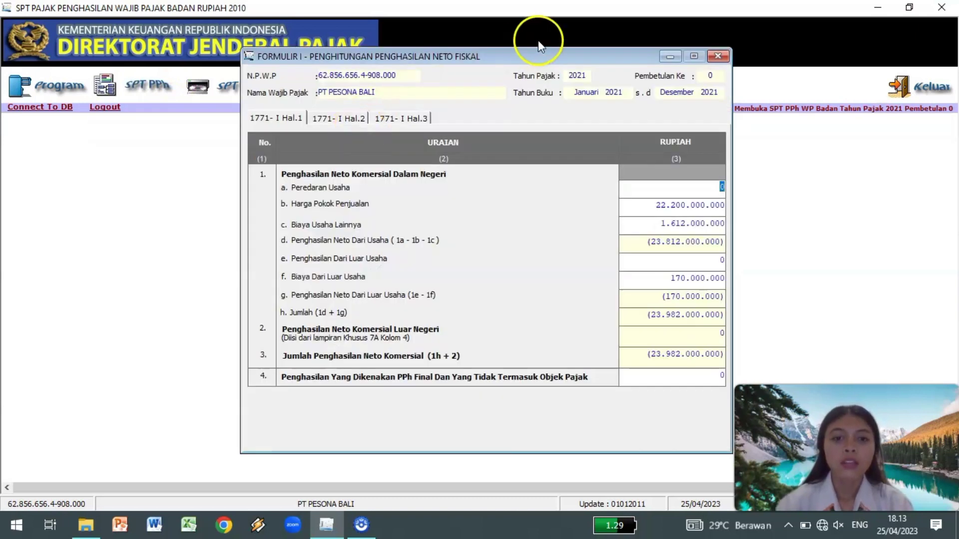
{"action": "left_click_drag", "start_coordinate": [540, 54], "coordinate": [349, 41]}
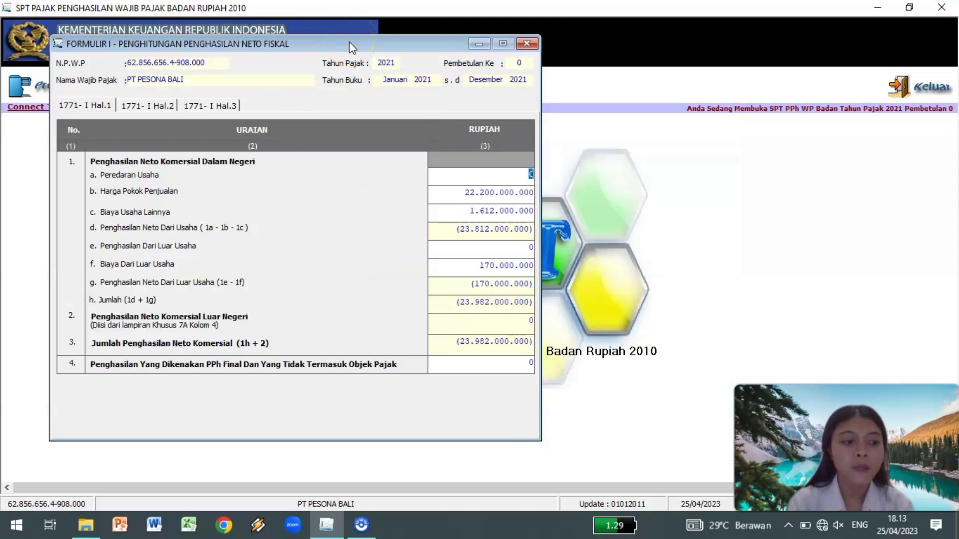
{"action": "left_click", "coordinate": [98, 125]}
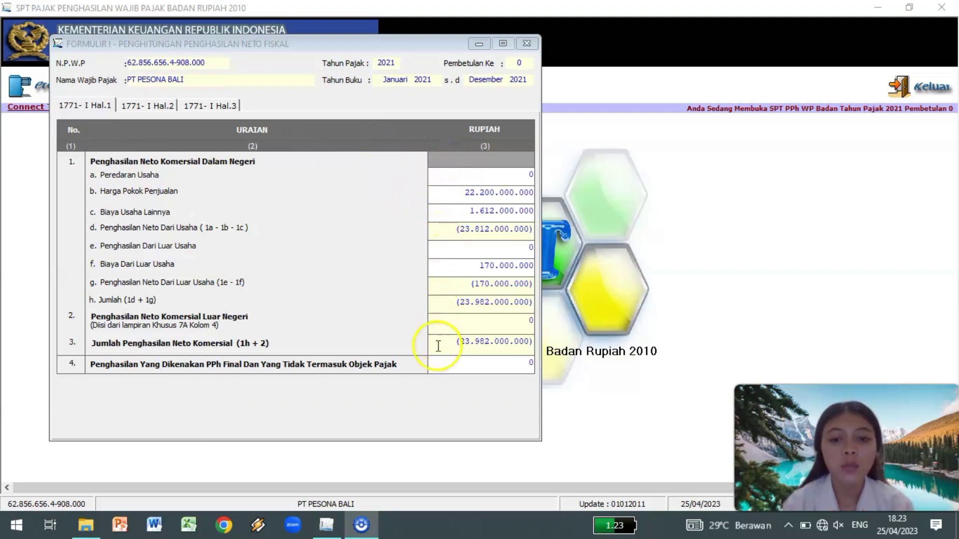
{"action": "left_click", "coordinate": [433, 230]}
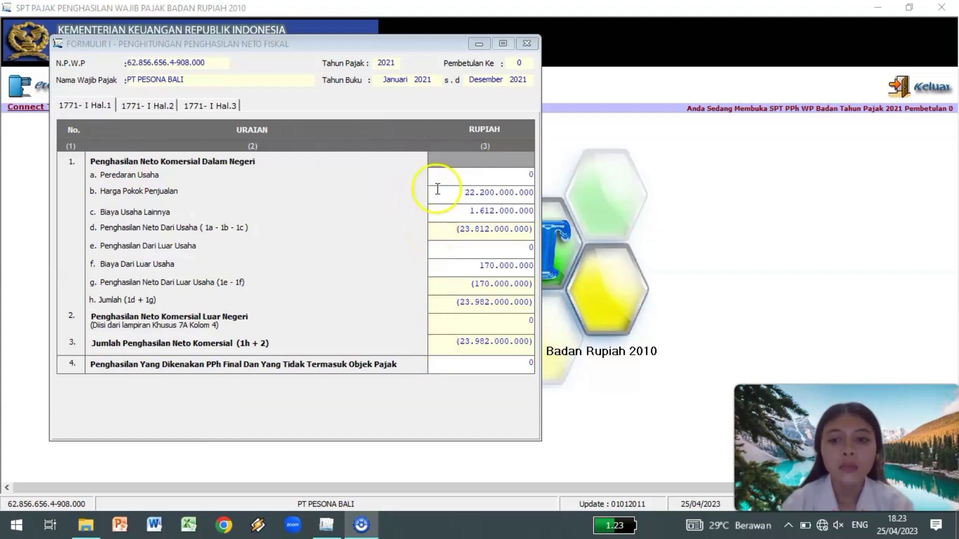
Enter revenue 22.500.000.000, non-operating income 480.000.000 and final-tax income 310.000.000, then go to page 2.
{"action": "left_click", "coordinate": [468, 176]}
{"action": "left_click_drag", "start_coordinate": [467, 176], "coordinate": [539, 179]}
{"action": "type", "text": "22"}
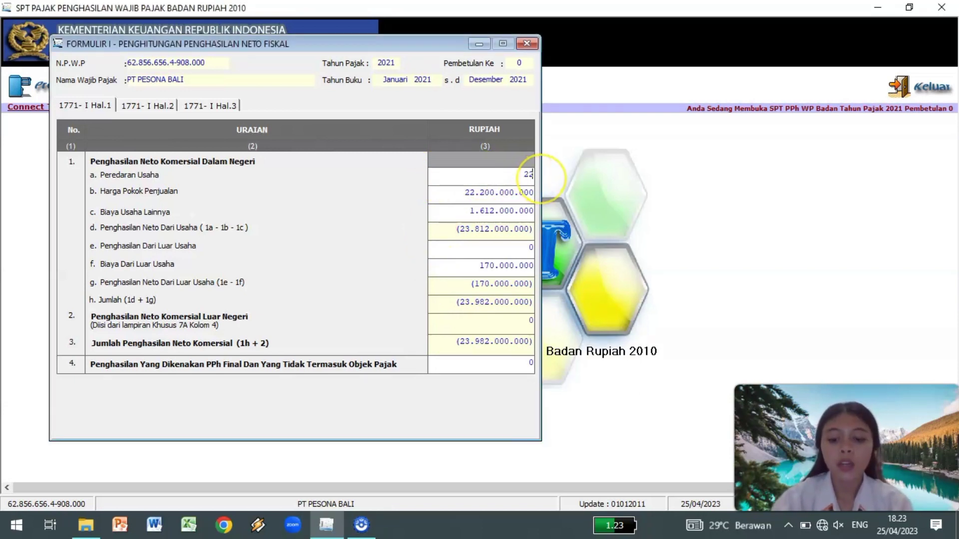
{"action": "type", "text": "50000000"}
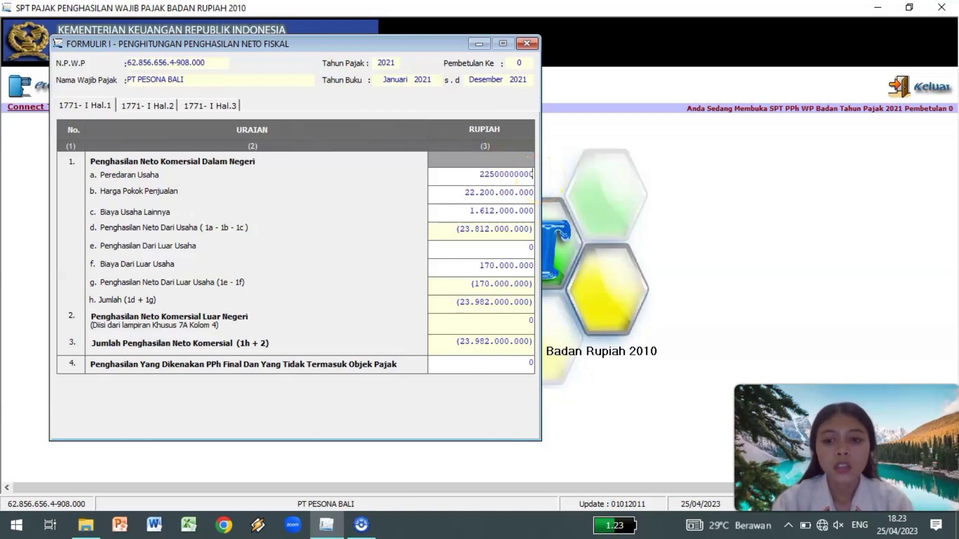
{"action": "left_click", "coordinate": [528, 248]}
{"action": "type", "text": "480.000.000"}
{"action": "left_click", "coordinate": [528, 319]}
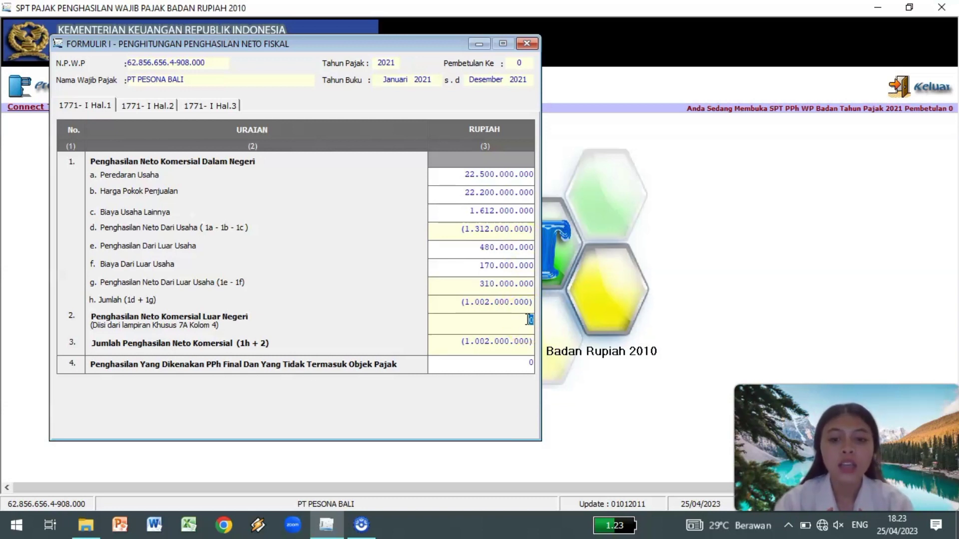
{"action": "left_click", "coordinate": [531, 367]}
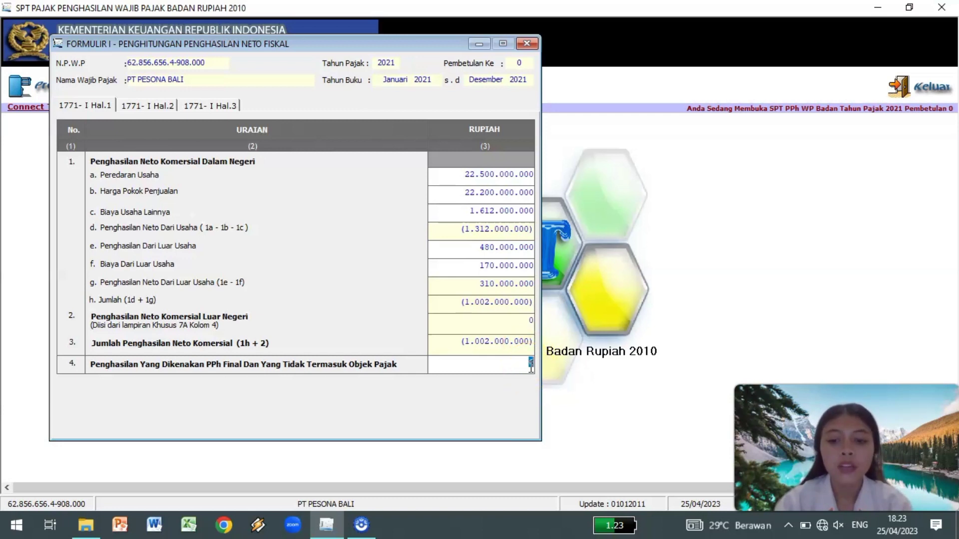
{"action": "type", "text": "310000"}
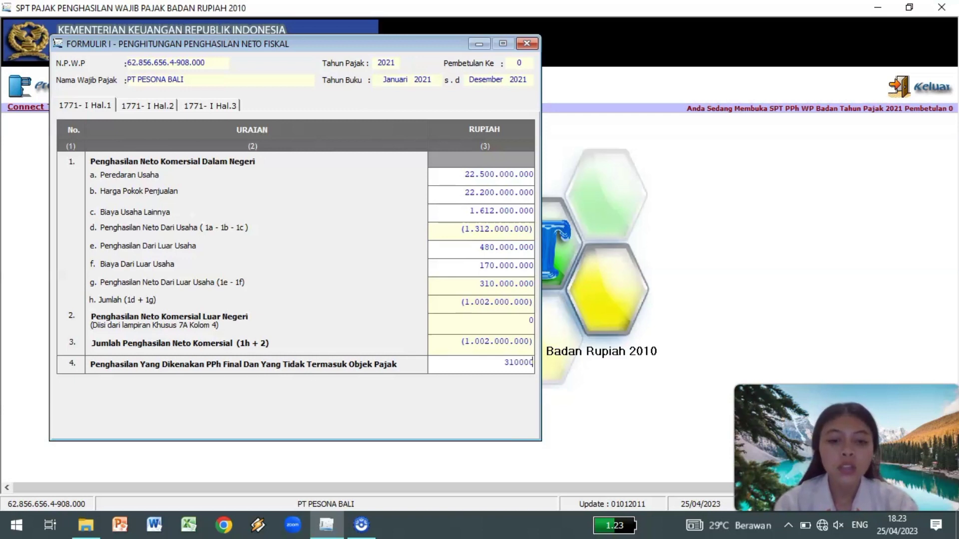
{"action": "type", "text": "000"}
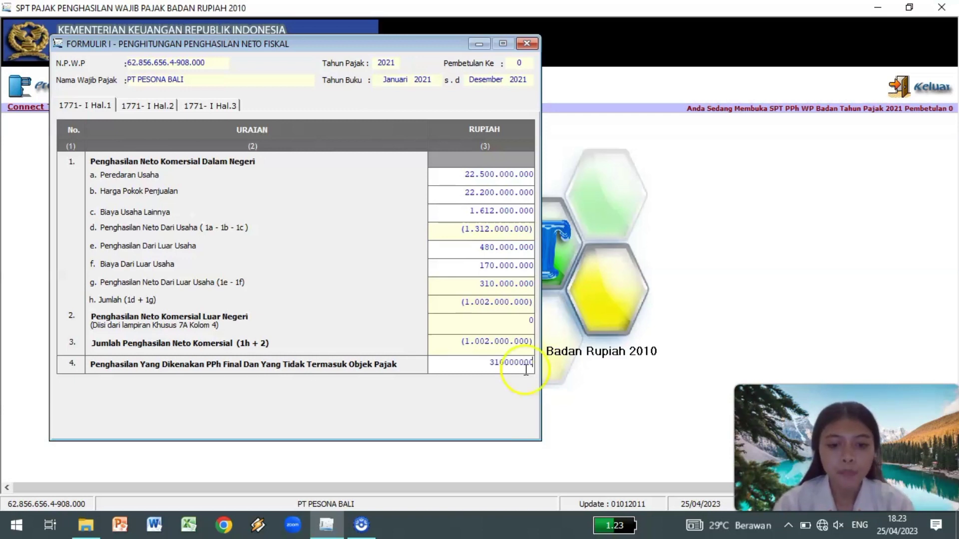
{"action": "key", "text": "Return"}
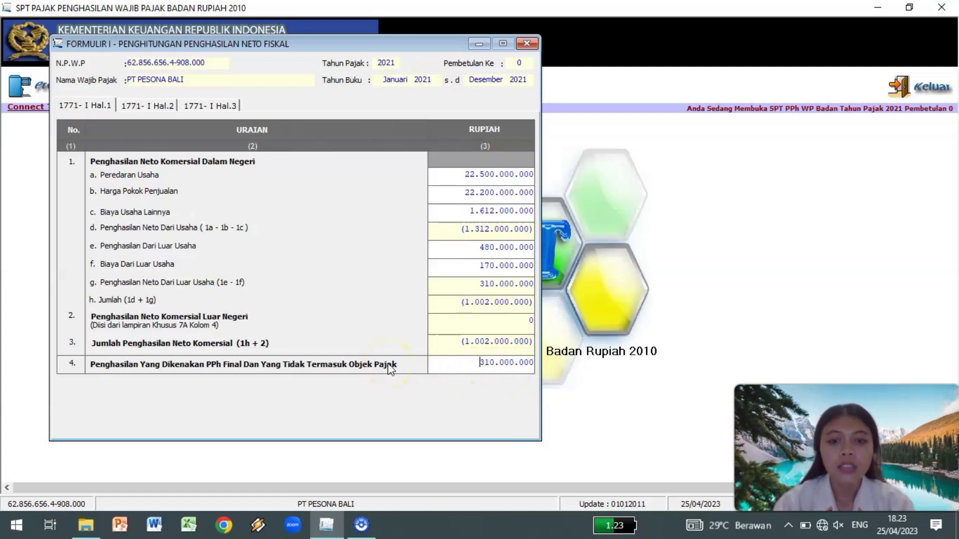
{"action": "left_click", "coordinate": [152, 106]}
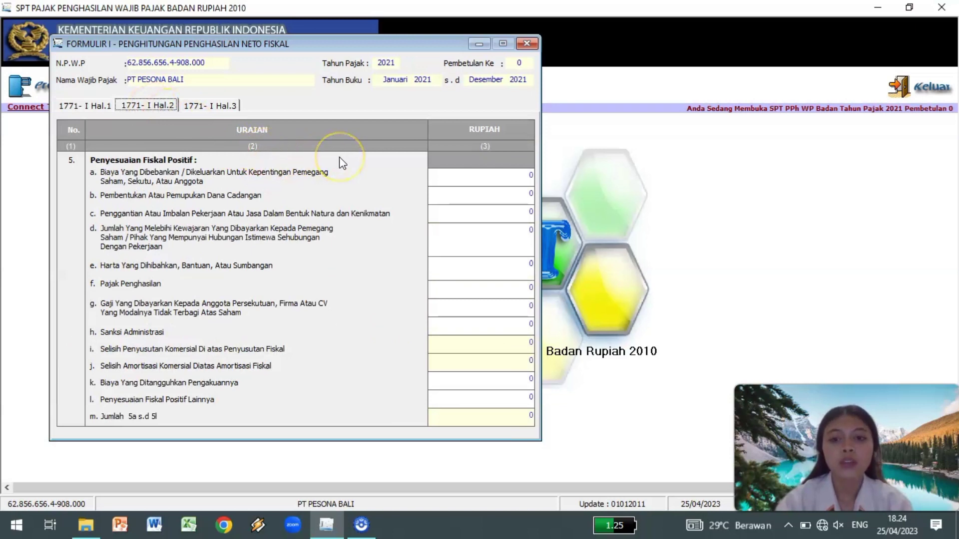
Enter positive adjustments 5a 30.000.000, 5d 30.000.000, 5e 25.000.000 and 5f 20.000.000.
{"action": "left_click", "coordinate": [524, 177]}
{"action": "left_click_drag", "start_coordinate": [524, 177], "coordinate": [540, 176]}
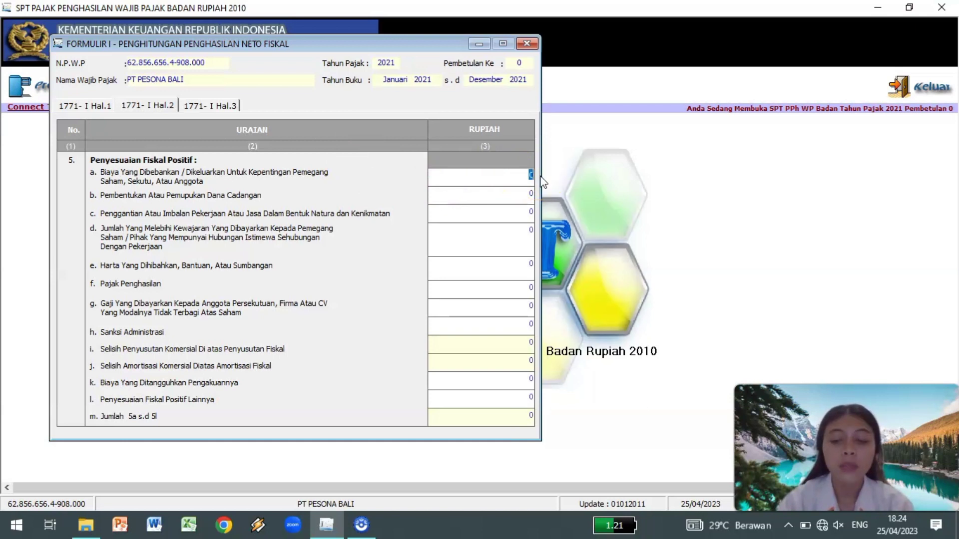
{"action": "type", "text": "30"}
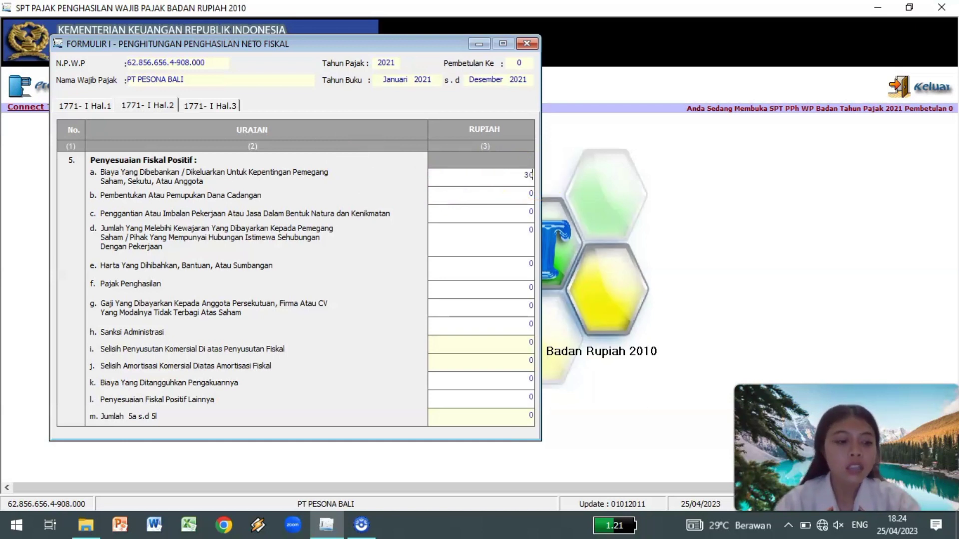
{"action": "type", "text": "000000"}
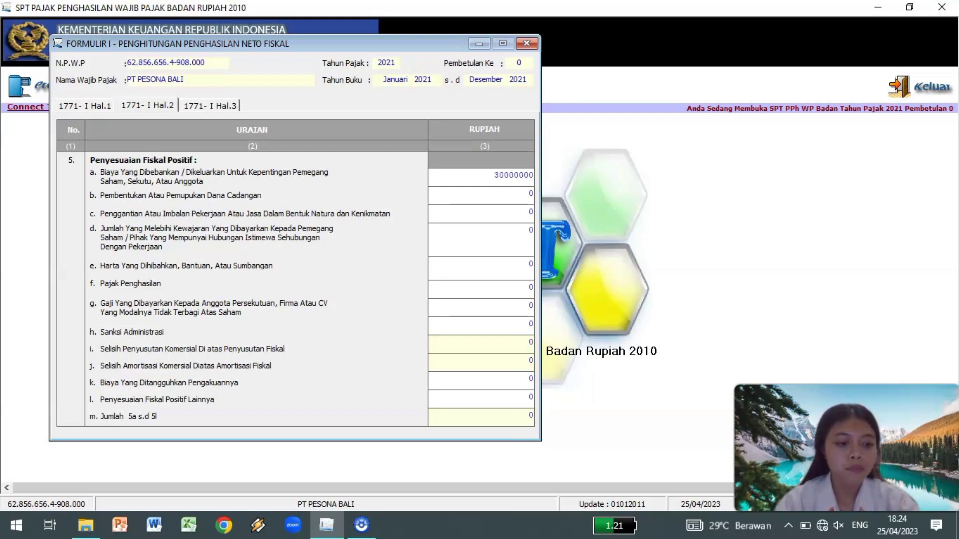
{"action": "left_click", "coordinate": [434, 240]}
{"action": "double_click", "coordinate": [534, 230]}
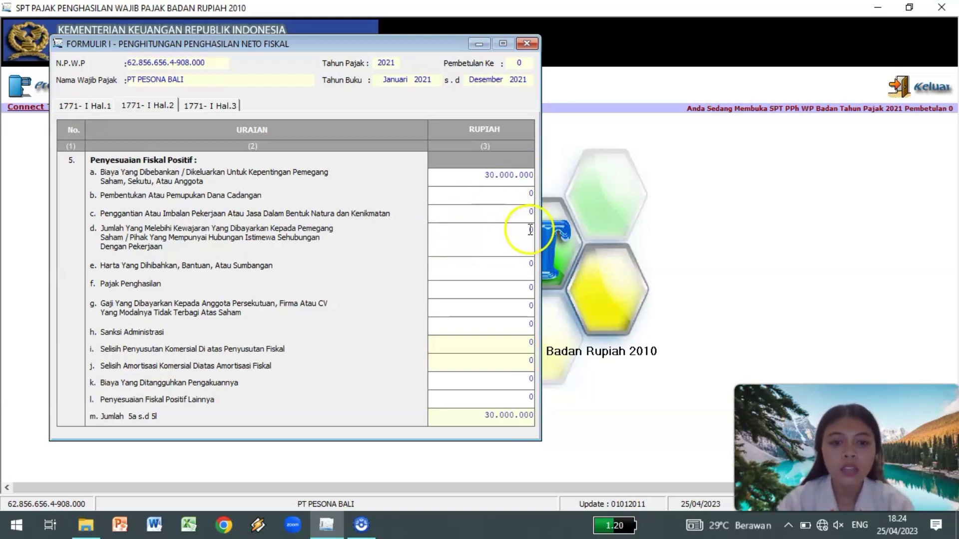
{"action": "type", "text": "30000000"}
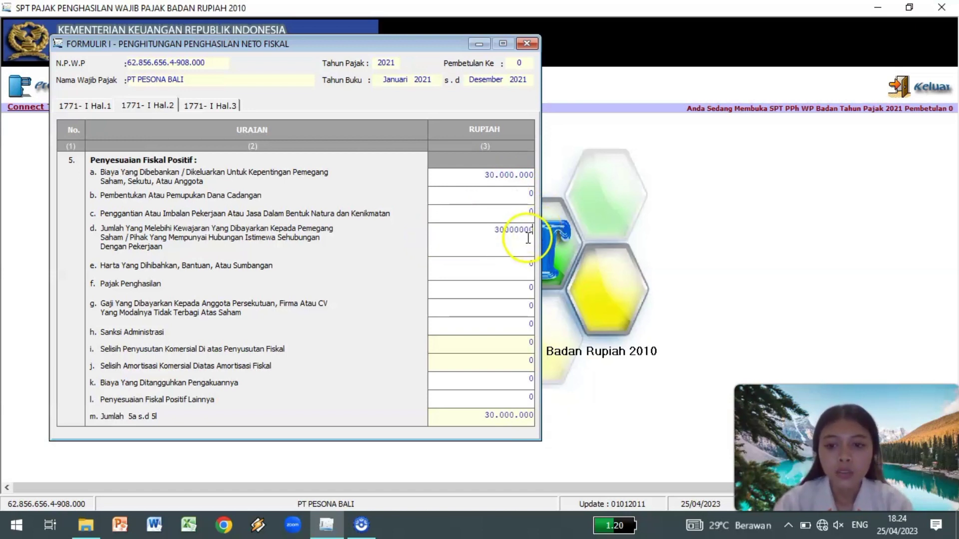
{"action": "left_click", "coordinate": [531, 264]}
{"action": "type", "text": "25000000"}
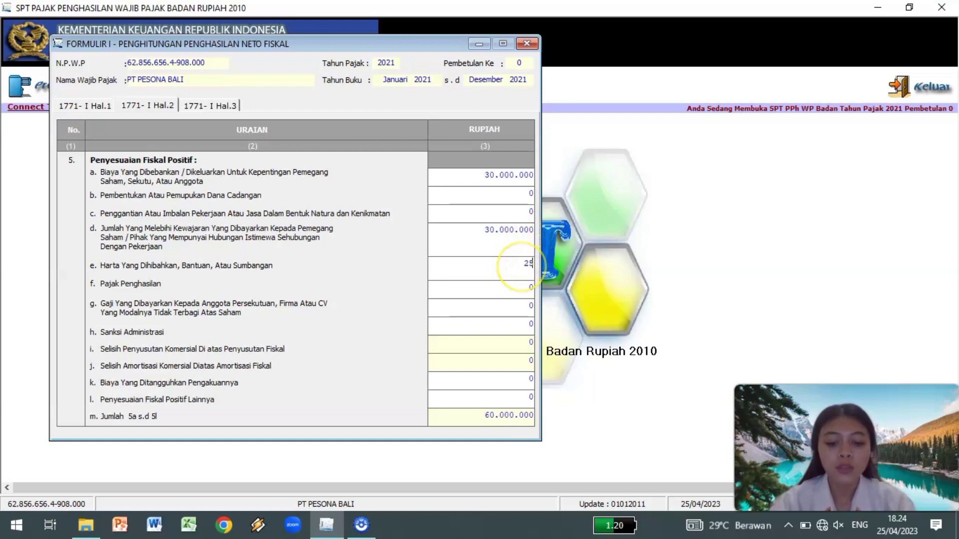
{"action": "left_click", "coordinate": [520, 292]}
{"action": "type", "text": "20000000"}
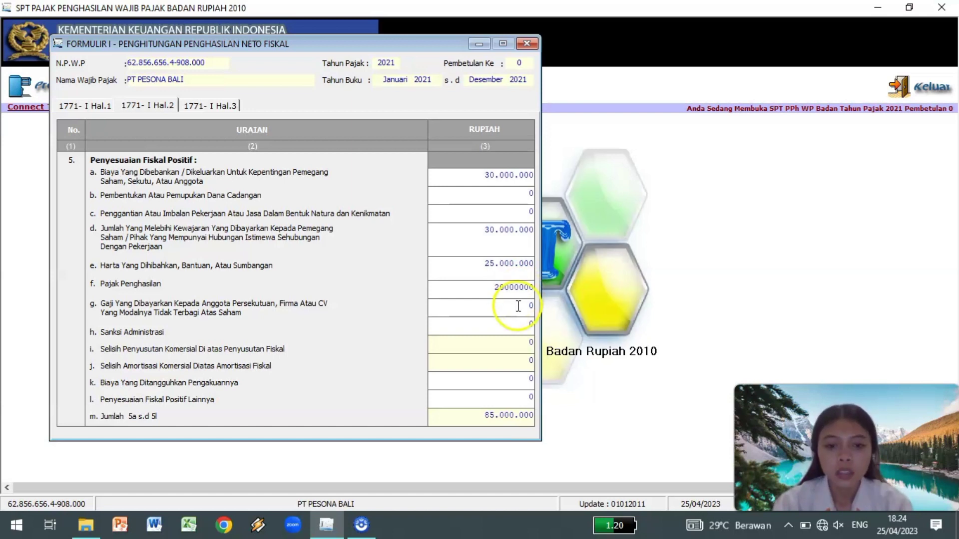
Enter 72.000.000 and row 5l 1.653.000.000, totalling 1.830.000.000, then go to page 3.
{"action": "left_click", "coordinate": [524, 325]}
{"action": "type", "text": "72000000"}
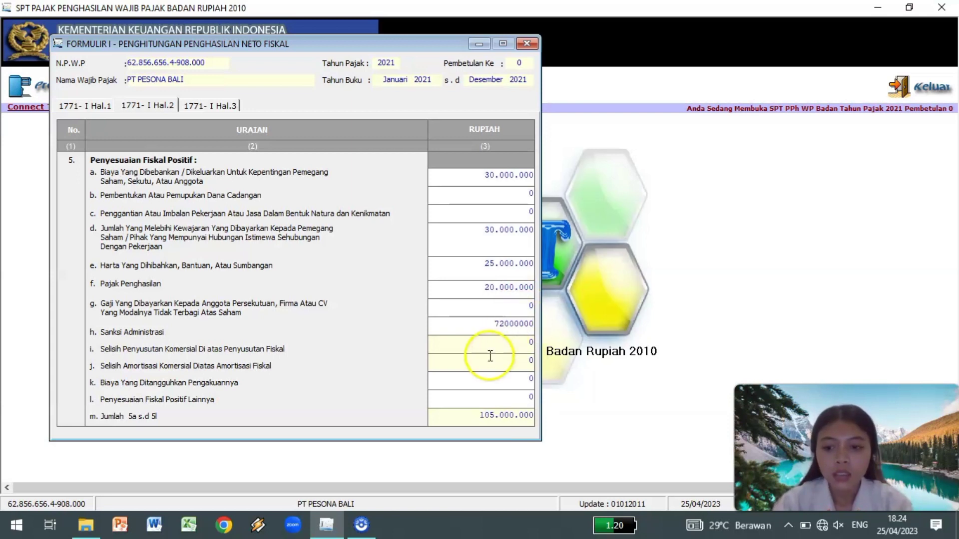
{"action": "left_click", "coordinate": [515, 392]}
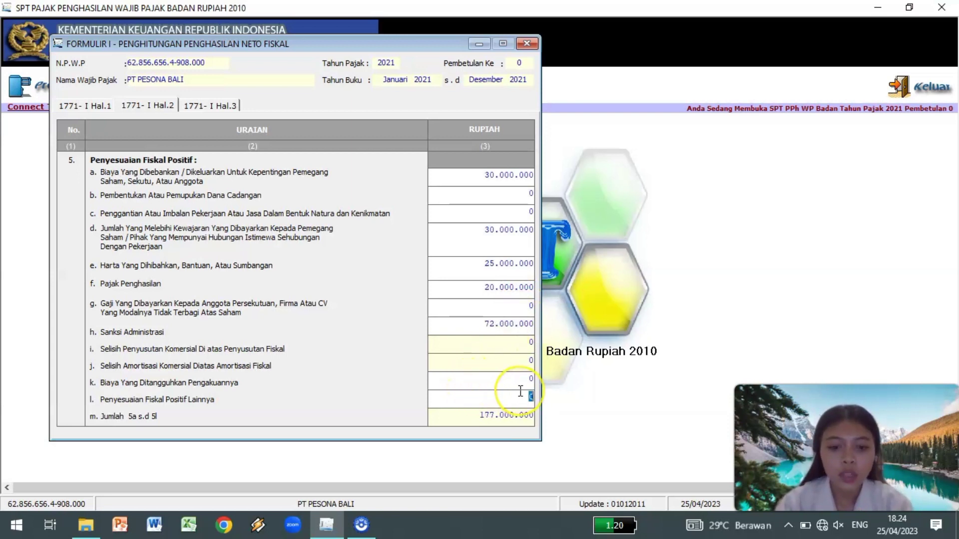
{"action": "type", "text": "16"}
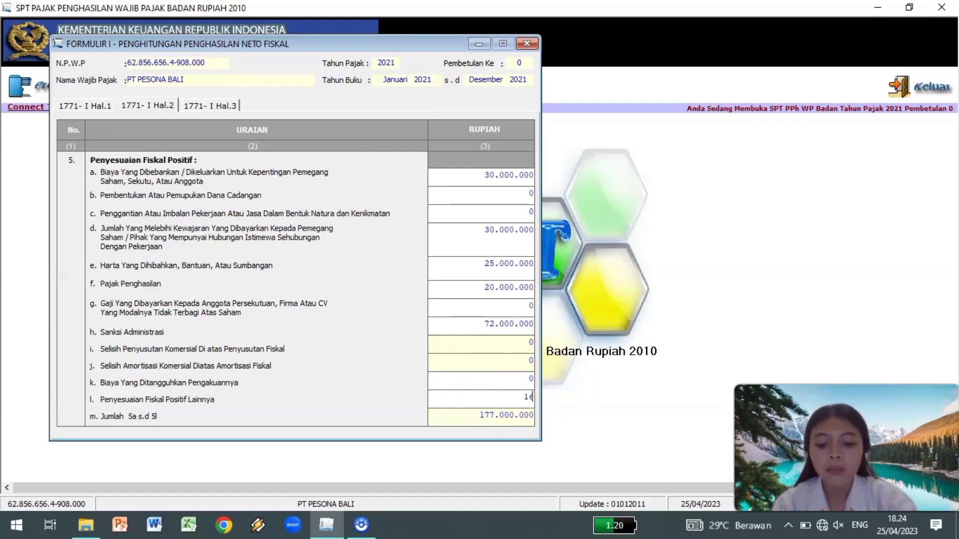
{"action": "type", "text": "53000000"}
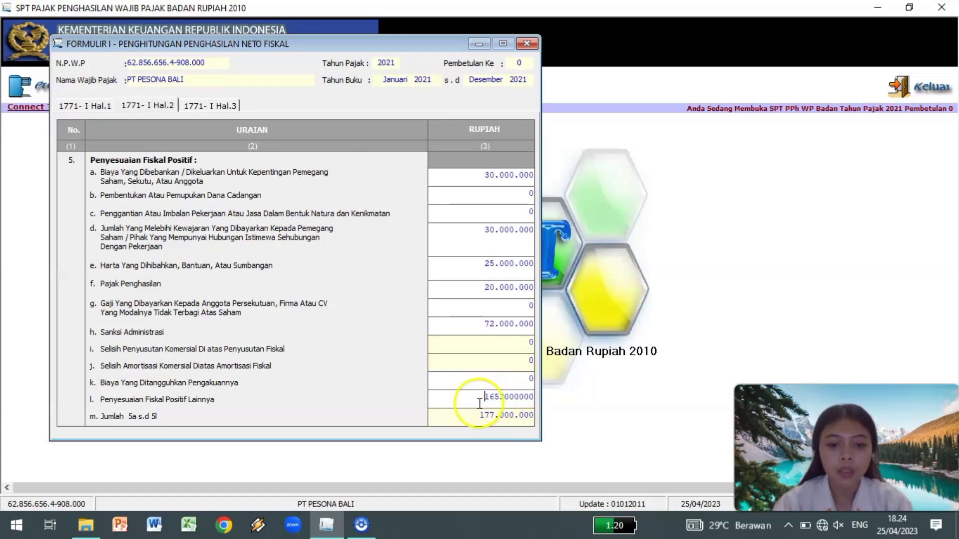
{"action": "left_click", "coordinate": [469, 414]}
{"action": "left_click", "coordinate": [470, 416]}
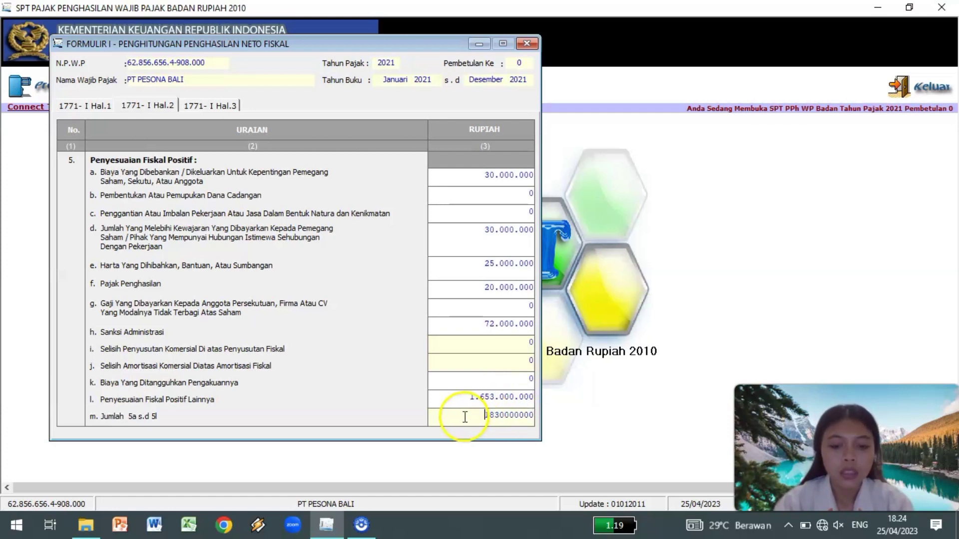
{"action": "left_click", "coordinate": [160, 419]}
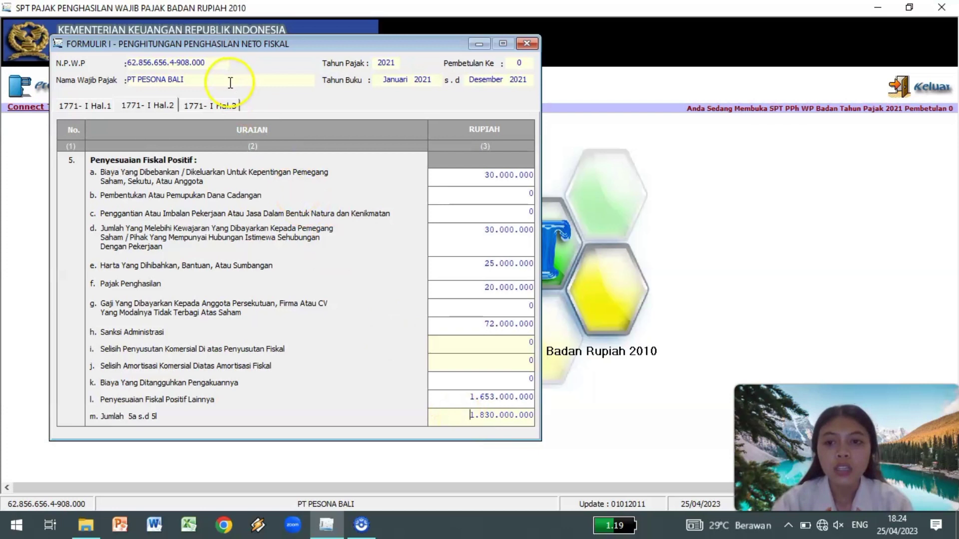
{"action": "left_click", "coordinate": [213, 106]}
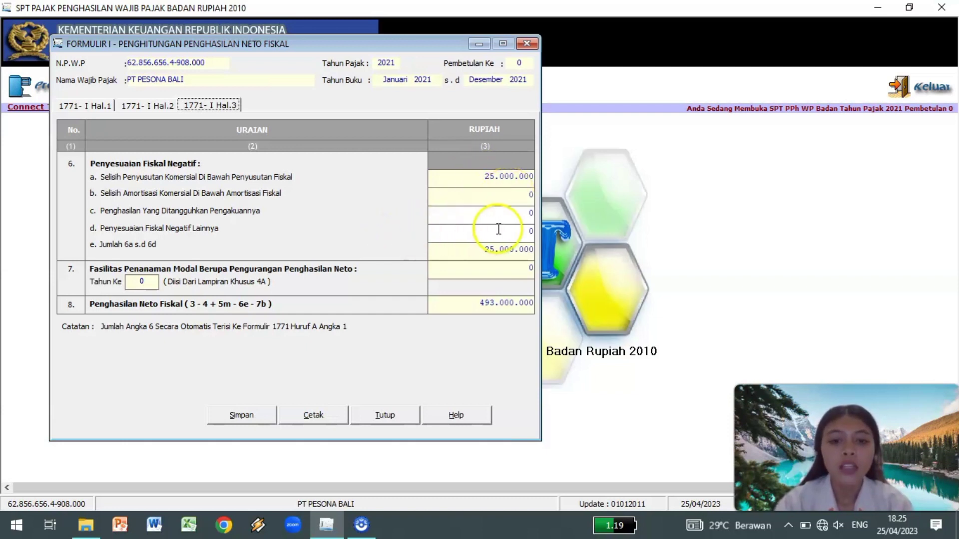
Enter 200.000.000 in line 6d, check fiscal net income of 293.000.000, and save.
{"action": "left_click", "coordinate": [530, 230]}
{"action": "type", "text": "200000000"}
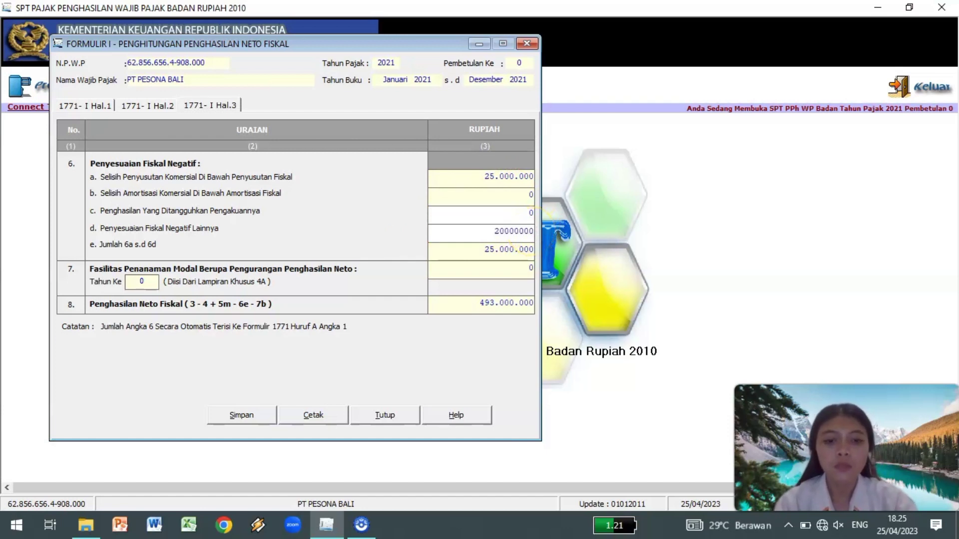
{"action": "key", "text": "Return"}
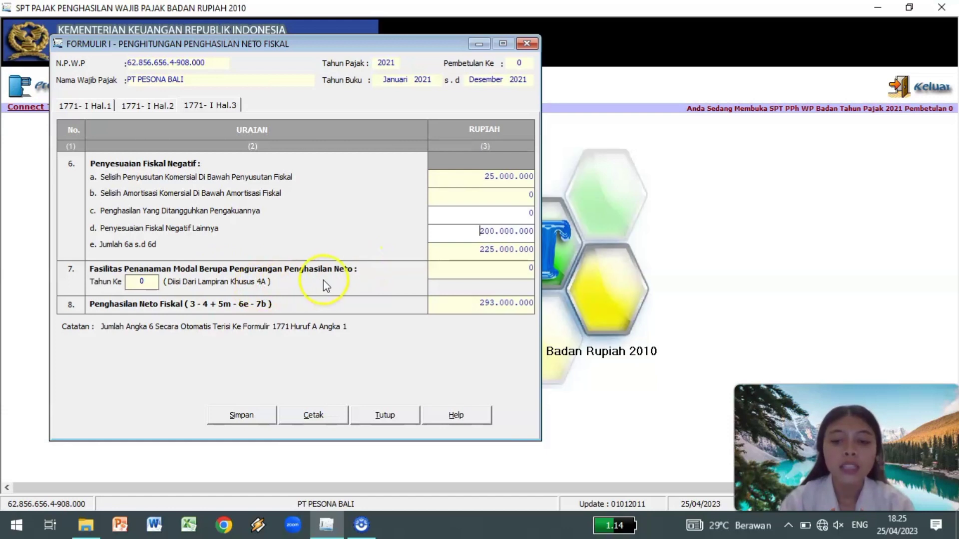
{"action": "left_click", "coordinate": [512, 272]}
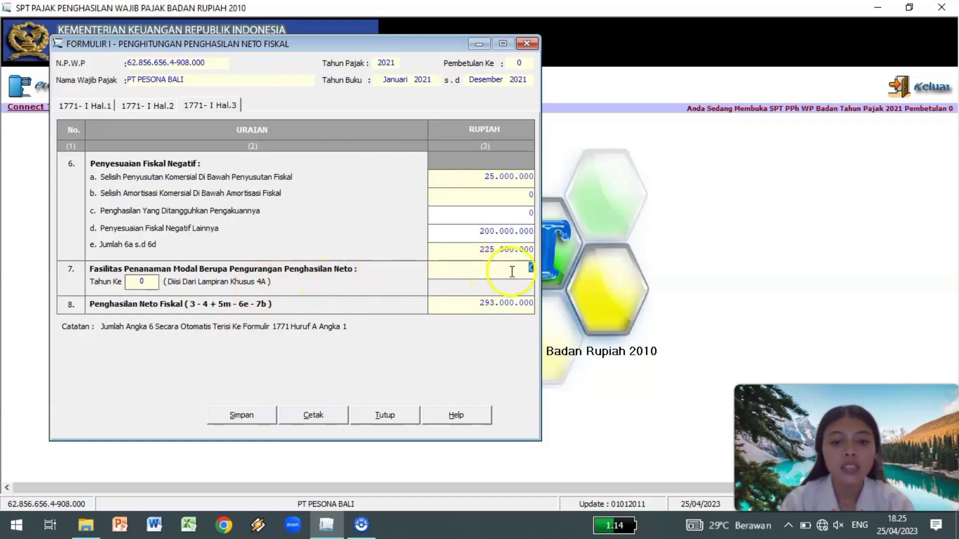
{"action": "left_click", "coordinate": [469, 301]}
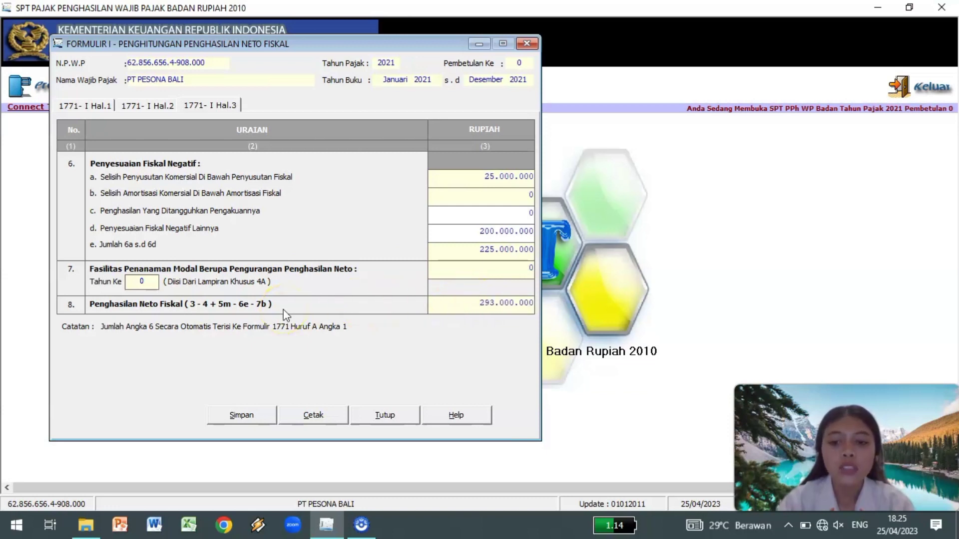
{"action": "left_click", "coordinate": [441, 307]}
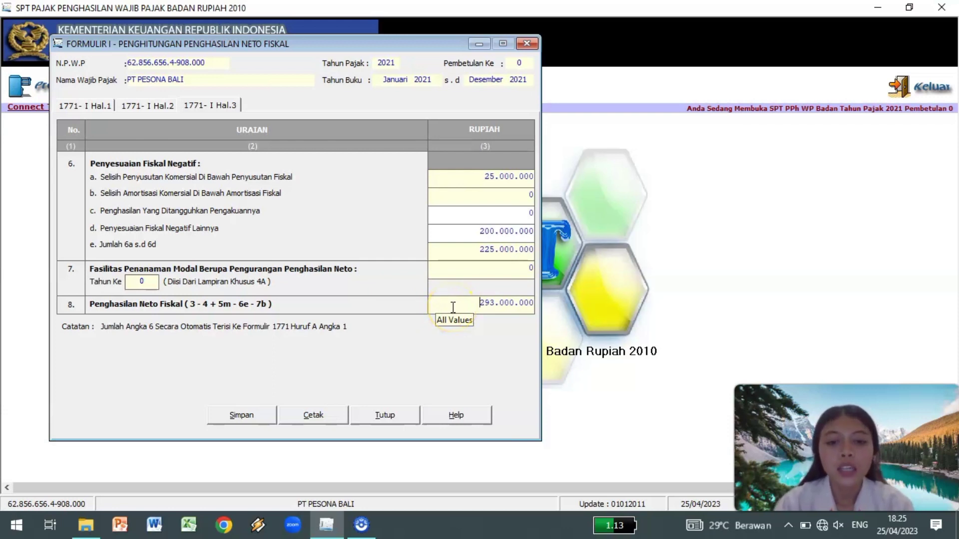
{"action": "left_click", "coordinate": [248, 420]}
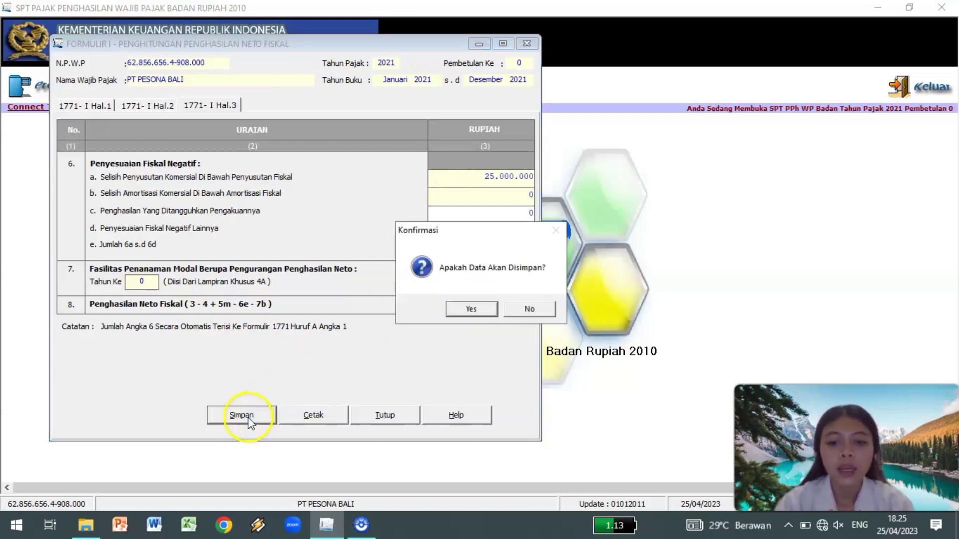
Confirm saving Formulir 1771-I, acknowledge the success message, and close the form.
{"action": "left_click", "coordinate": [471, 309]}
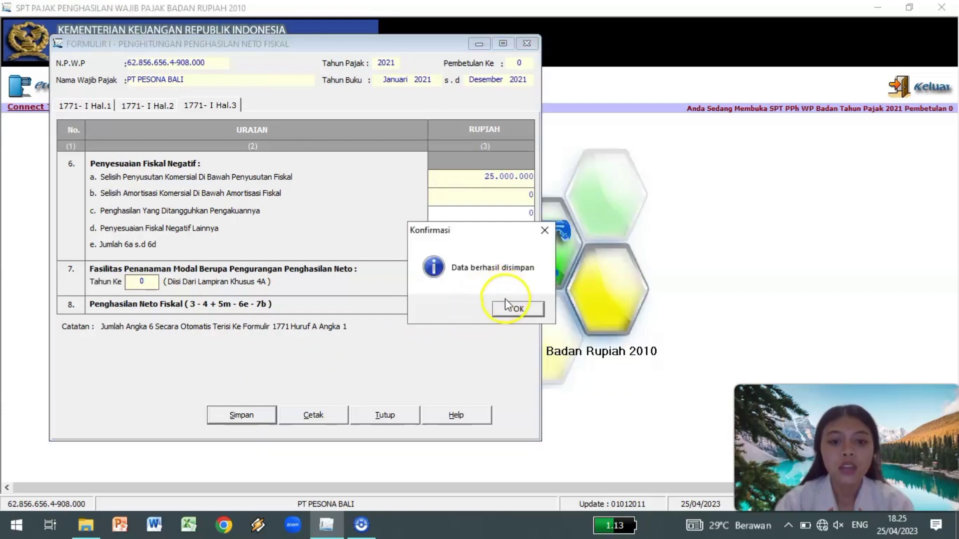
{"action": "left_click", "coordinate": [514, 309]}
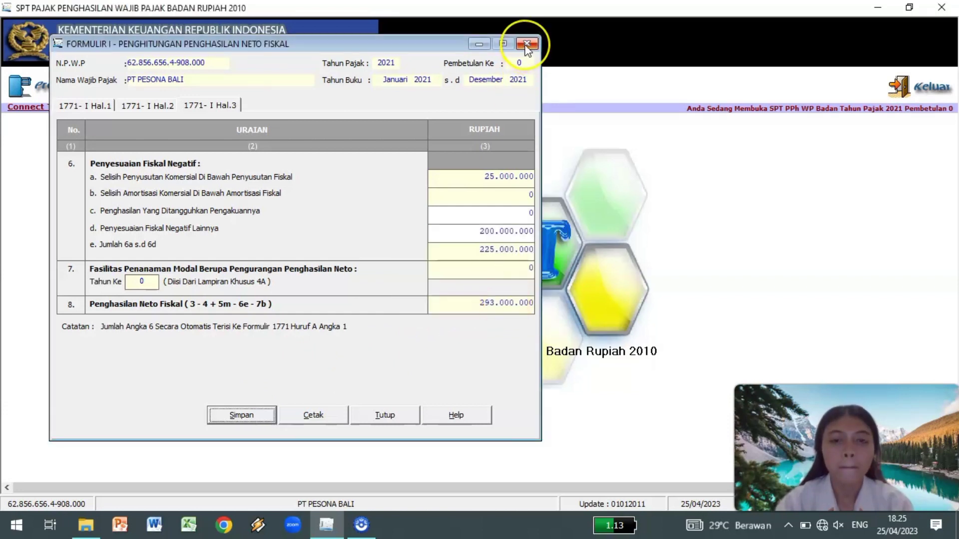
{"action": "left_click", "coordinate": [526, 44]}
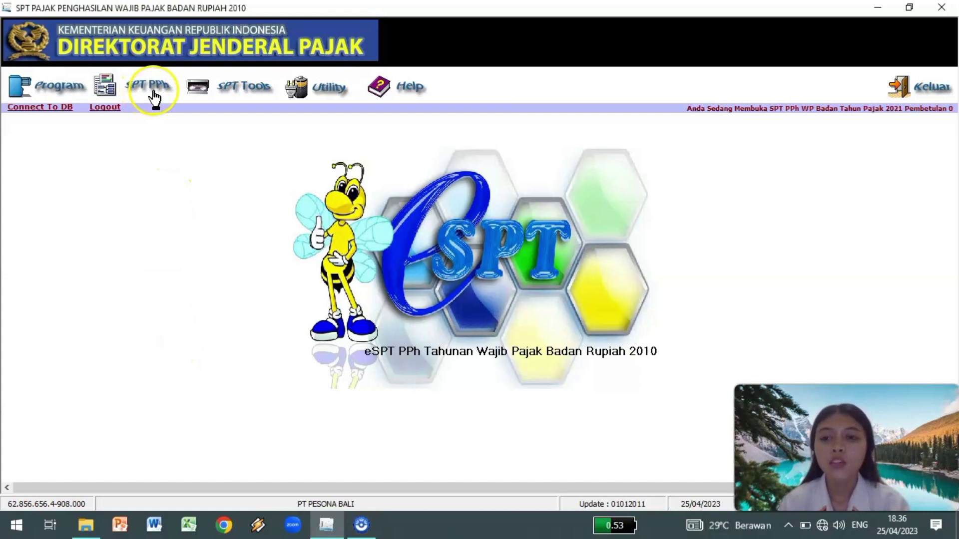
Open SPT PPh Wajib Pajak Badan and browse sections A–C, C–D, E–G, H, then Pembukuan.
{"action": "left_click", "coordinate": [155, 96]}
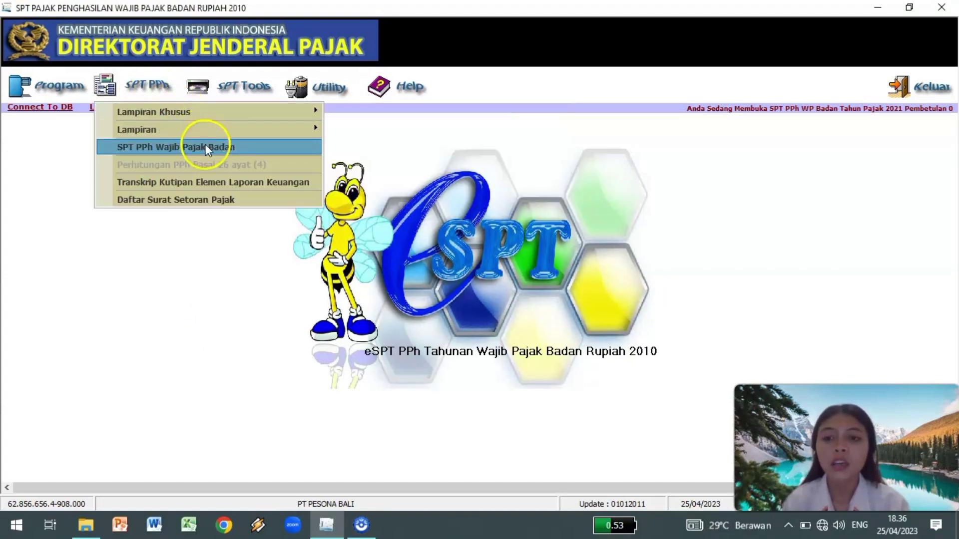
{"action": "left_click", "coordinate": [263, 145]}
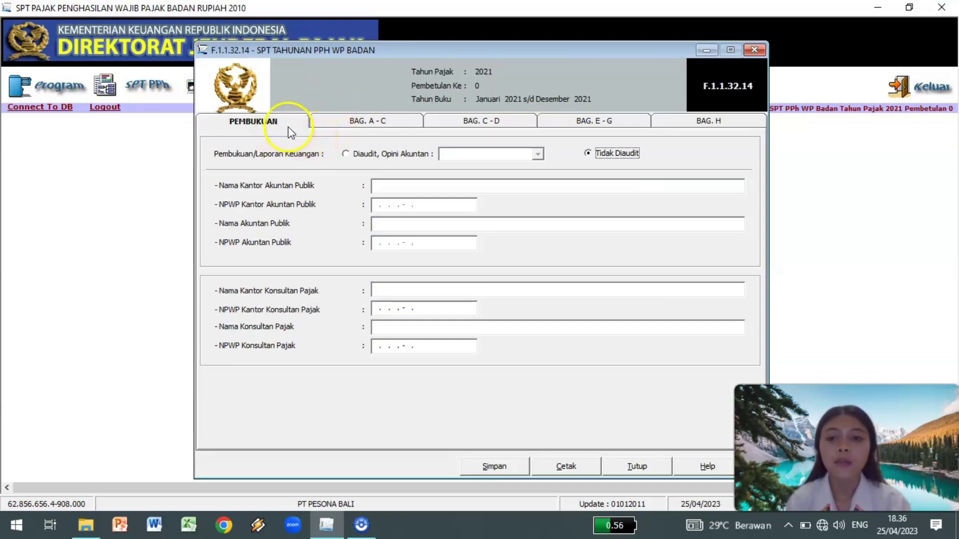
{"action": "left_click", "coordinate": [338, 123]}
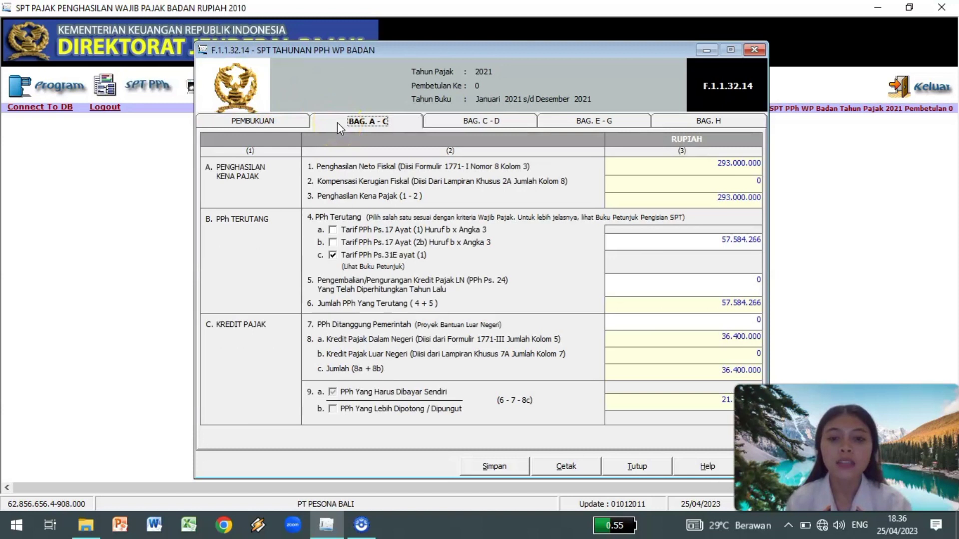
{"action": "left_click", "coordinate": [444, 117]}
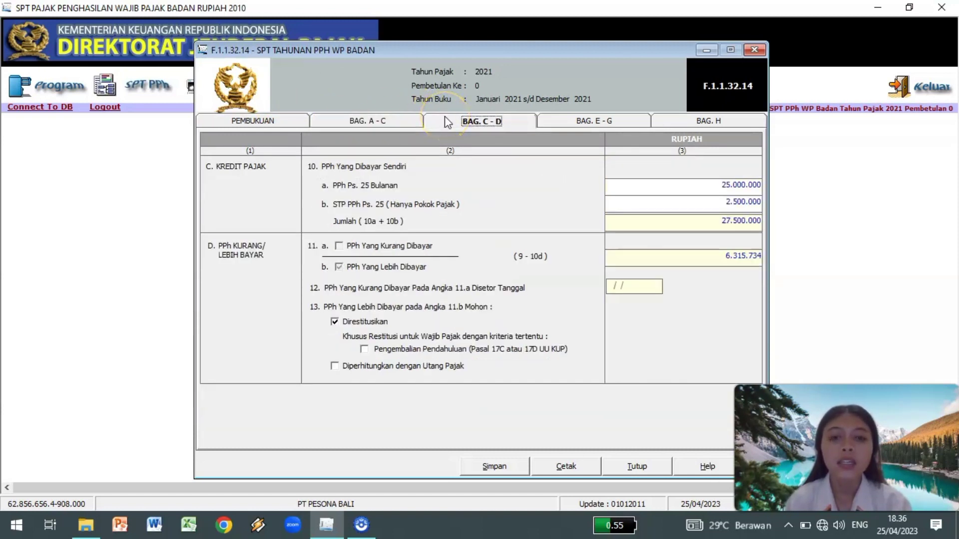
{"action": "left_click", "coordinate": [553, 124]}
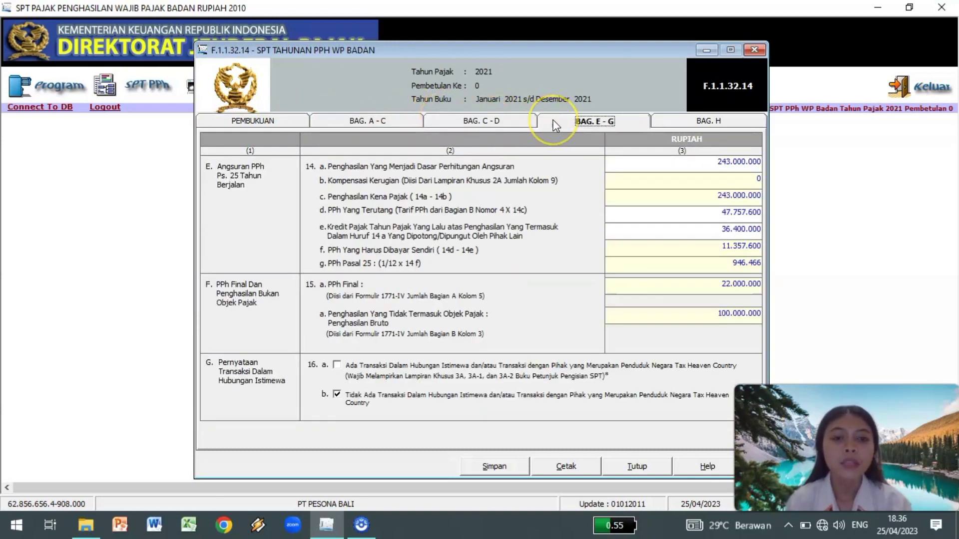
{"action": "left_click", "coordinate": [677, 123]}
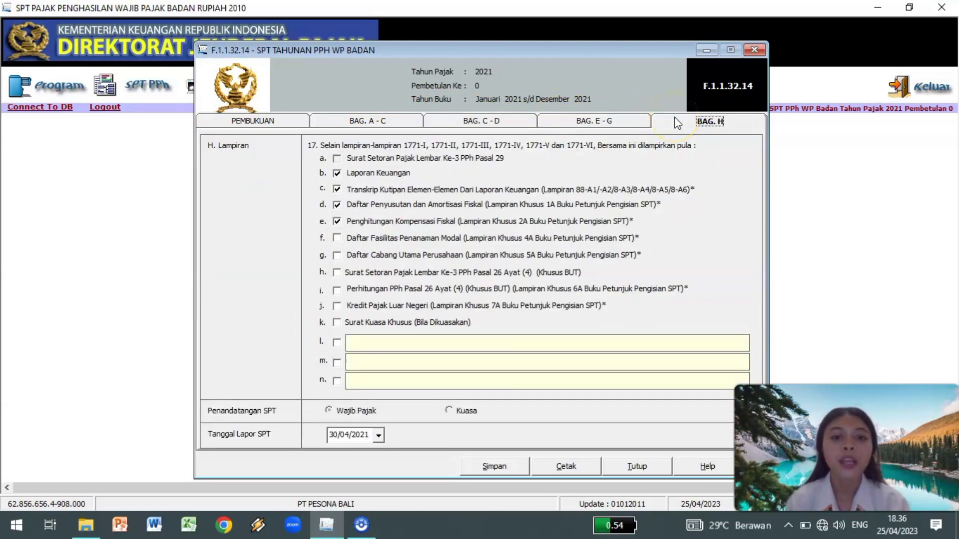
{"action": "left_click", "coordinate": [215, 125]}
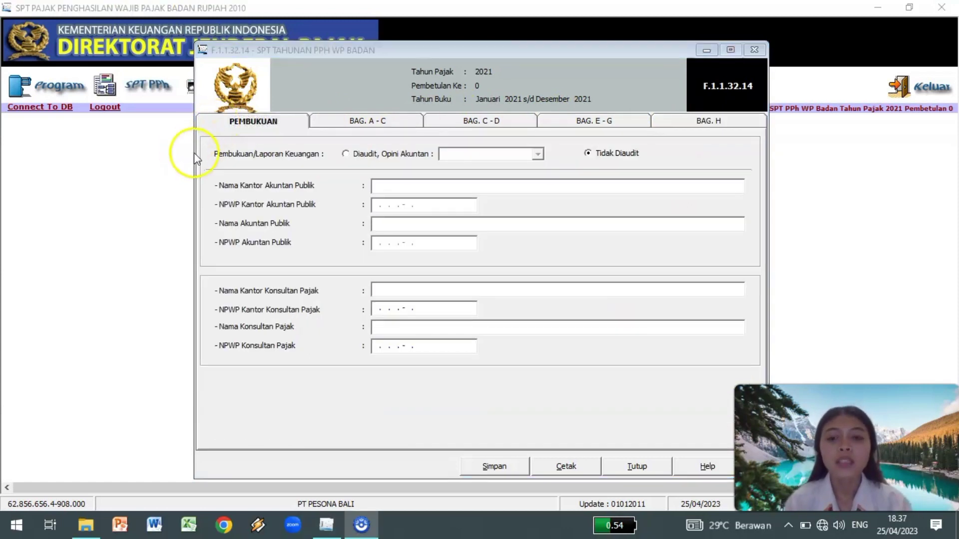
Set the financial statements' audit status to Tidak Diaudit on the main SPT form.
{"action": "left_click", "coordinate": [345, 154]}
{"action": "left_click", "coordinate": [588, 155]}
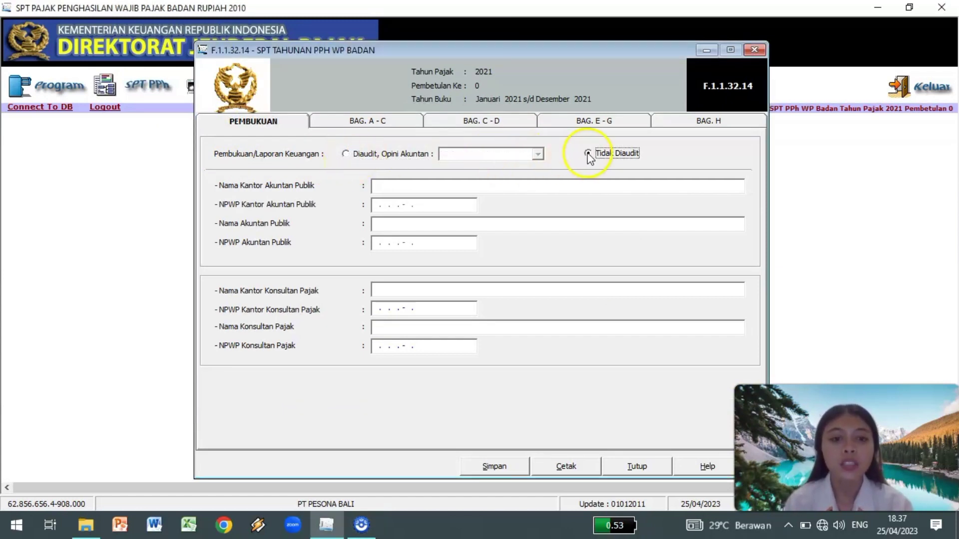
{"action": "left_click", "coordinate": [346, 154]}
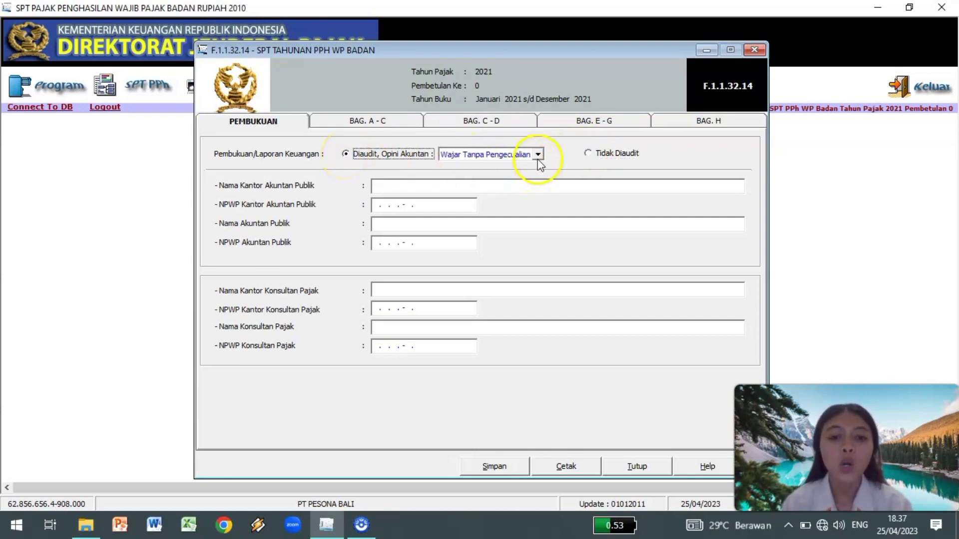
{"action": "left_click", "coordinate": [538, 154]}
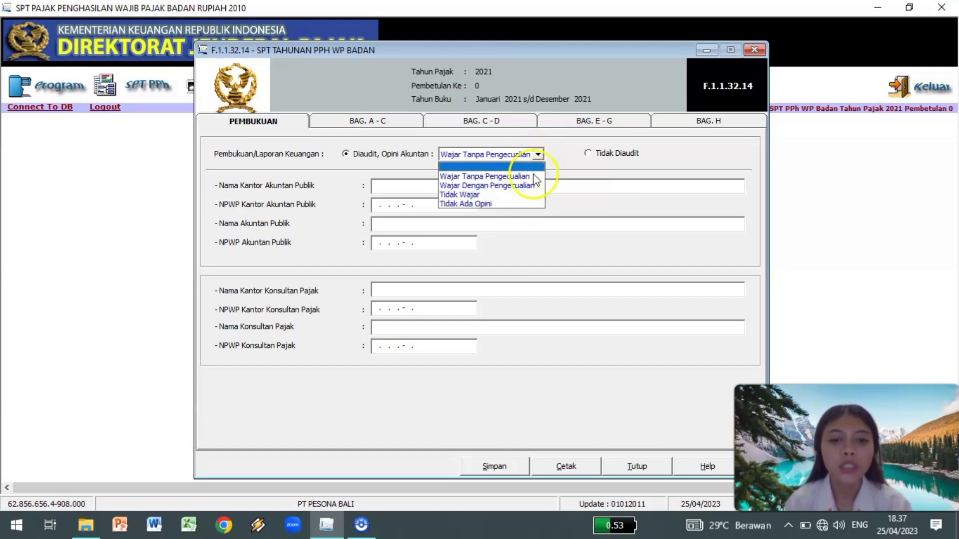
{"action": "left_click", "coordinate": [538, 155]}
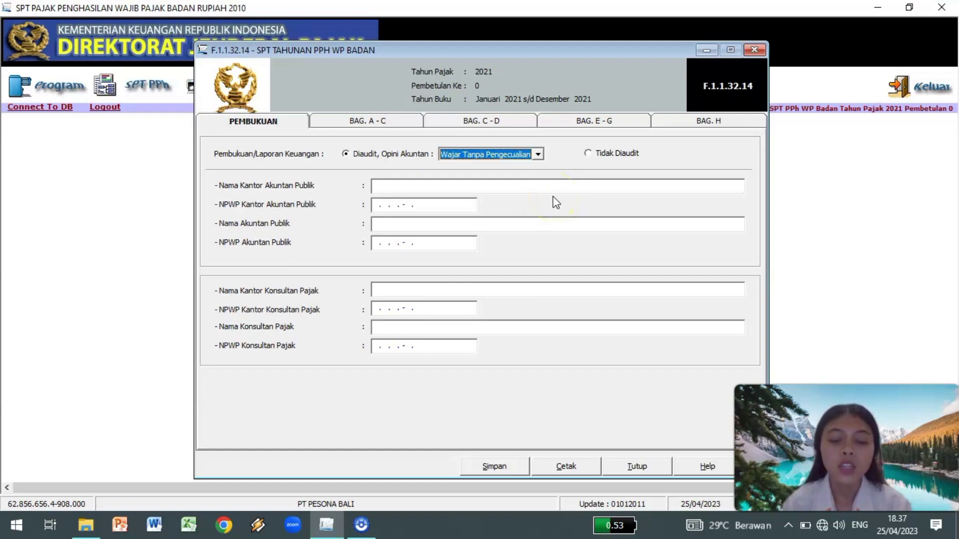
{"action": "left_click", "coordinate": [588, 154]}
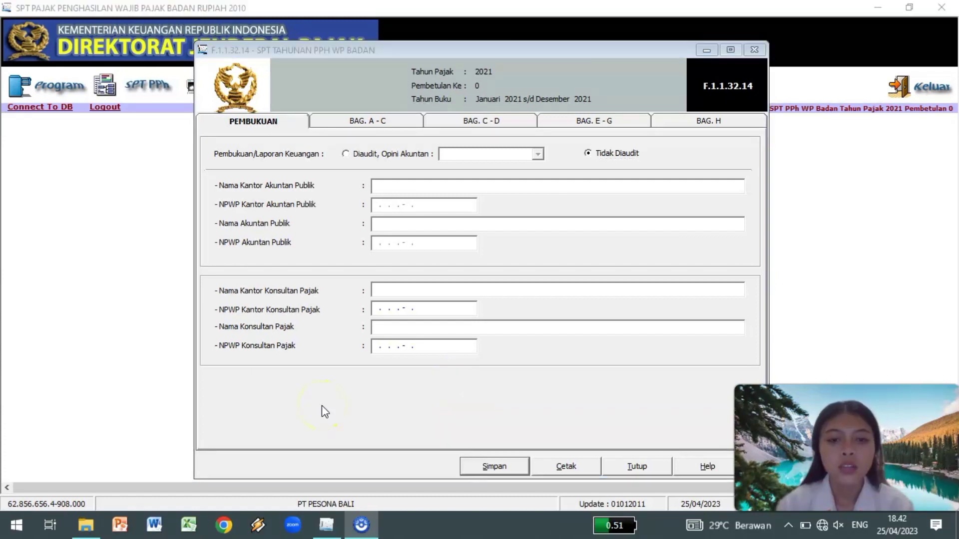
Save the main SPT form and display Section A–C's fiscal net income figures.
{"action": "left_click", "coordinate": [494, 465]}
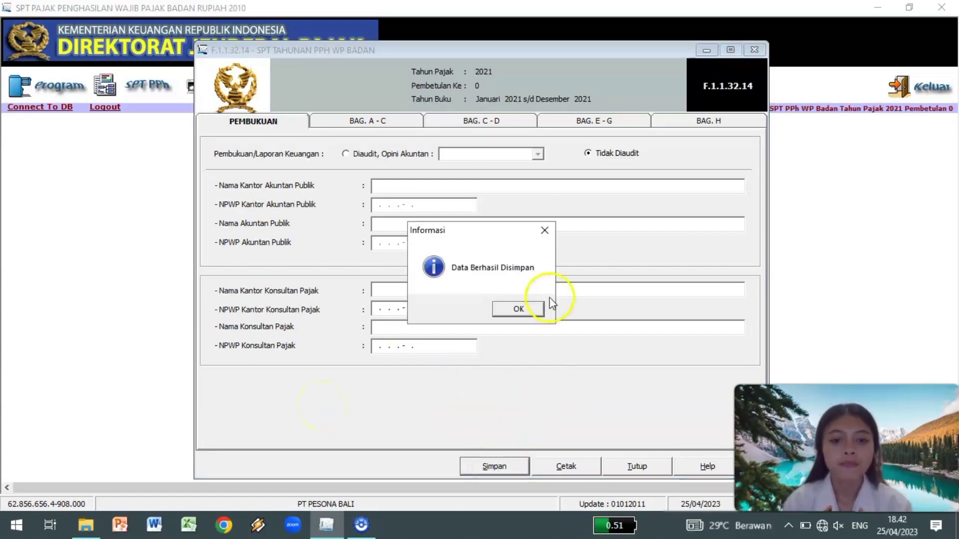
{"action": "left_click", "coordinate": [519, 308]}
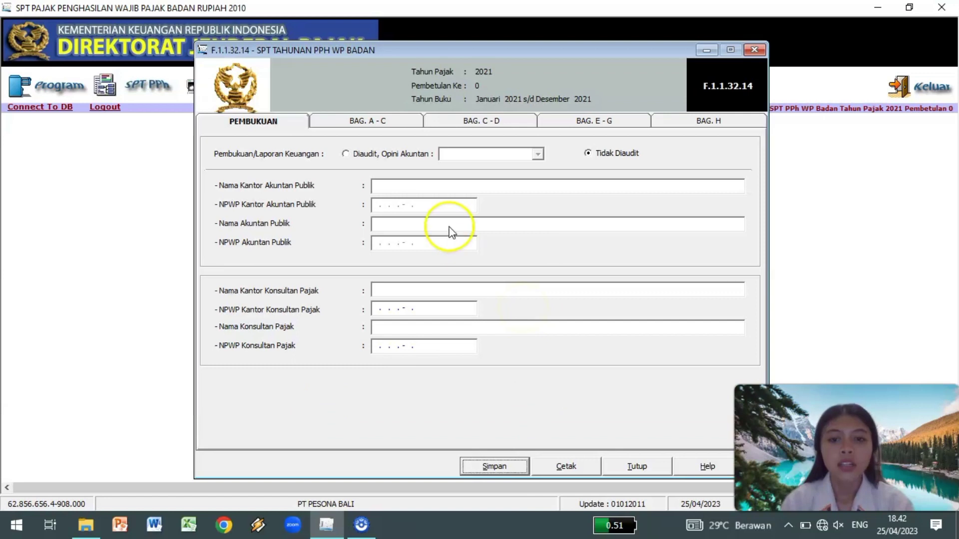
{"action": "left_click", "coordinate": [338, 123]}
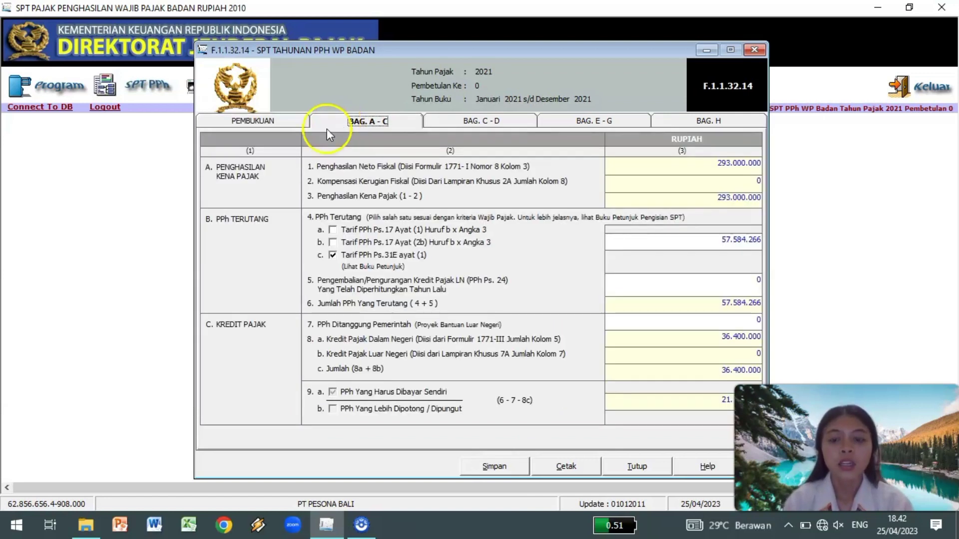
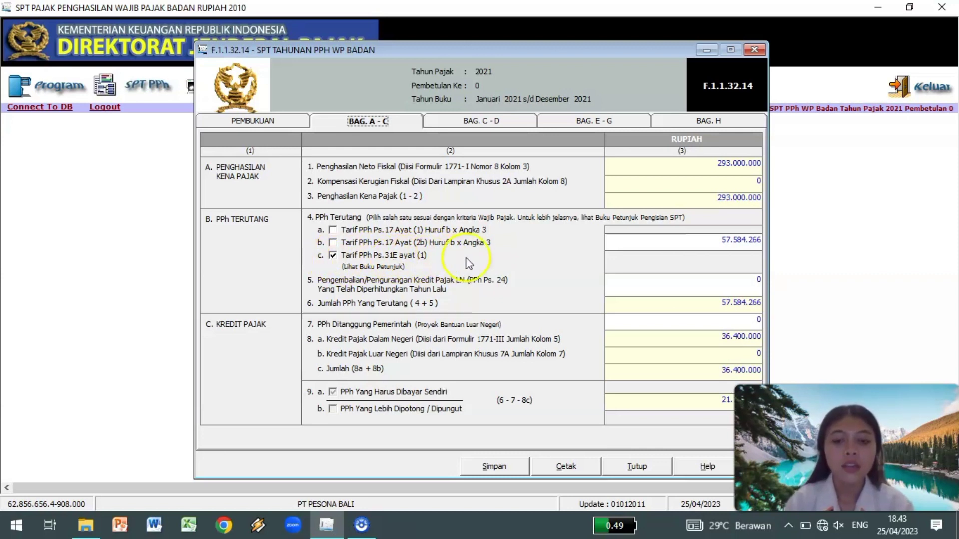
Overwrite item 4's tax amount with 57727890.
{"action": "left_click", "coordinate": [725, 242]}
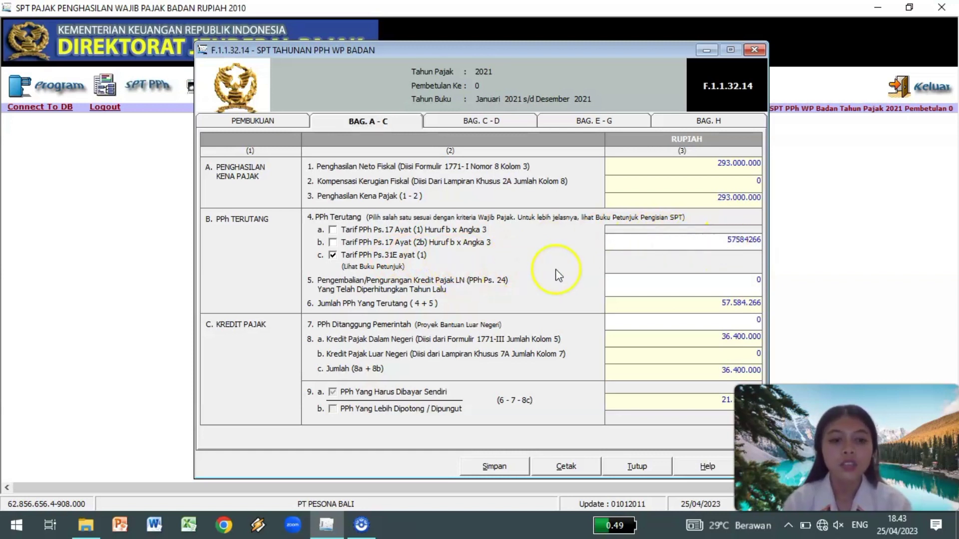
{"action": "double_click", "coordinate": [727, 242]}
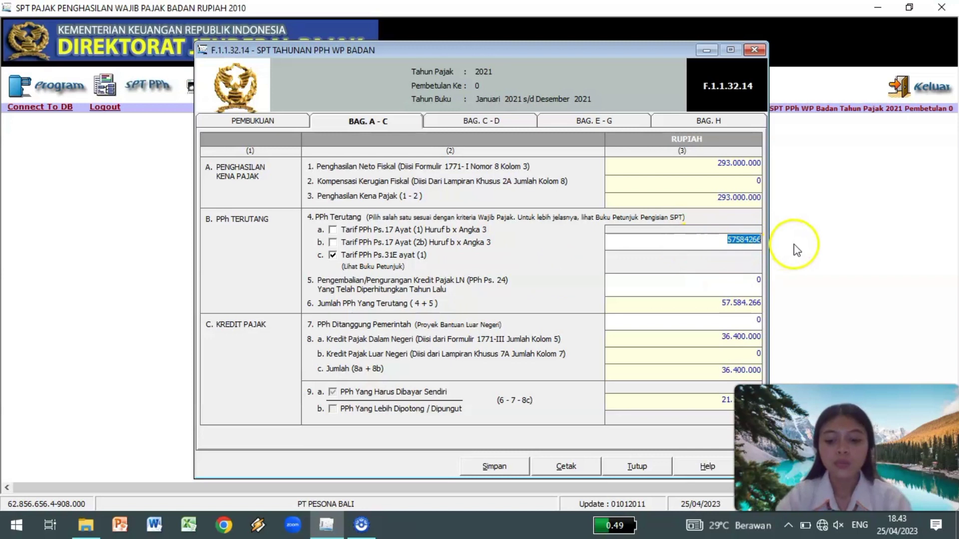
{"action": "type", "text": "57727890"}
{"action": "key", "text": "Tab"}
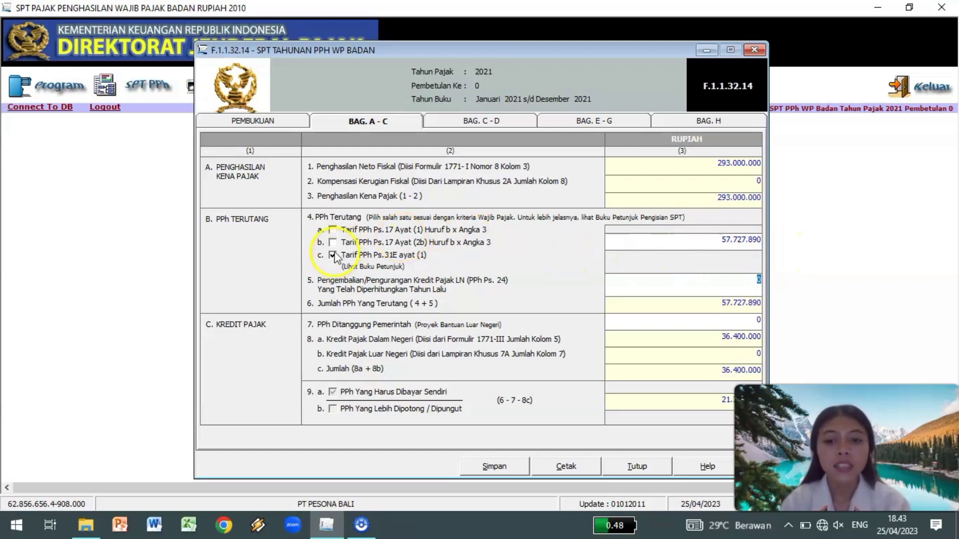
Compare the Pasal 17 rates, return to Pasal 31E, and re-enter item 4 as 57.727.890.
{"action": "left_click", "coordinate": [333, 231]}
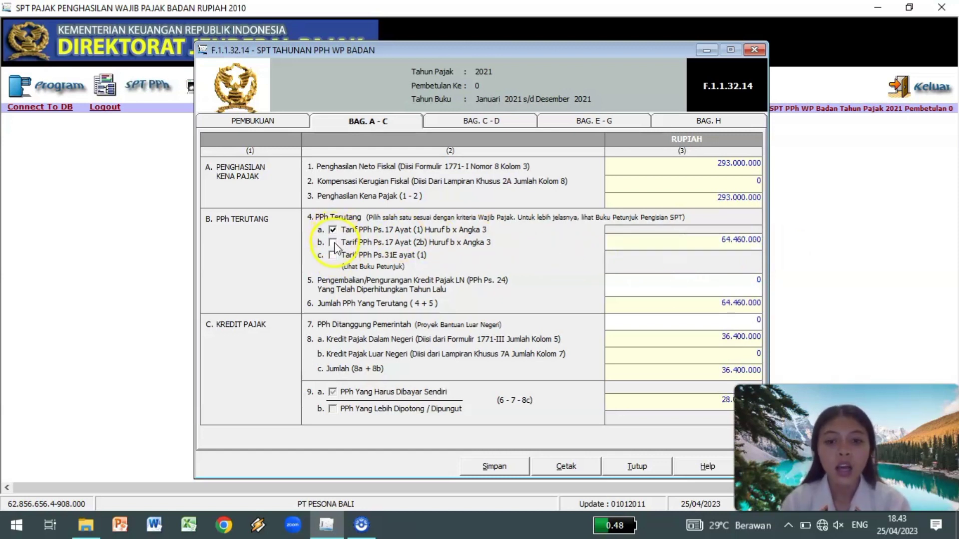
{"action": "left_click", "coordinate": [333, 243]}
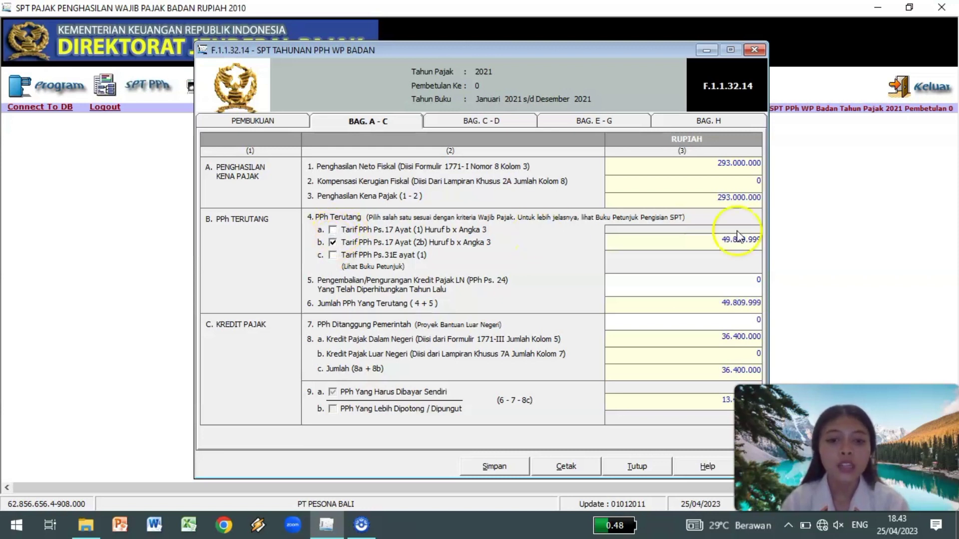
{"action": "left_click", "coordinate": [720, 238]}
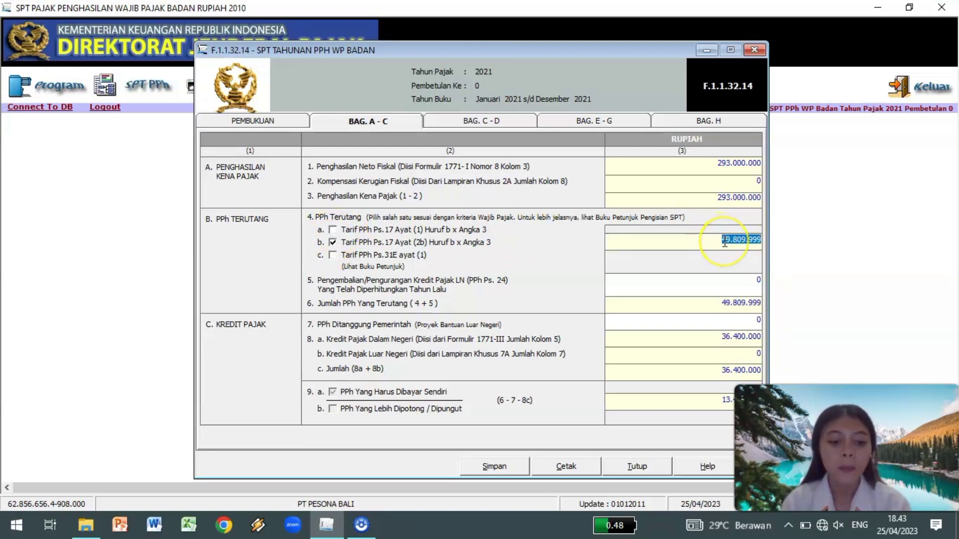
{"action": "left_click", "coordinate": [333, 255]}
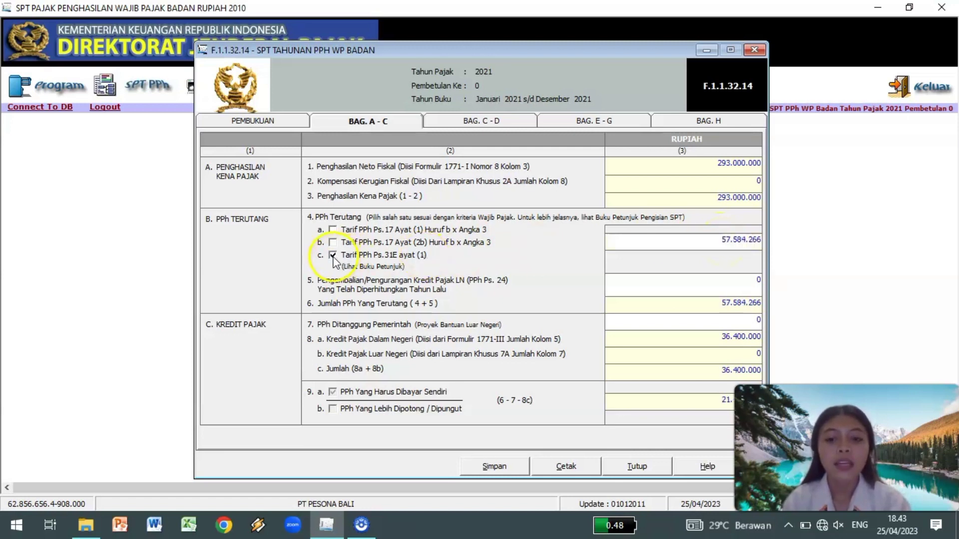
{"action": "left_click", "coordinate": [716, 237]}
{"action": "type", "text": "5"}
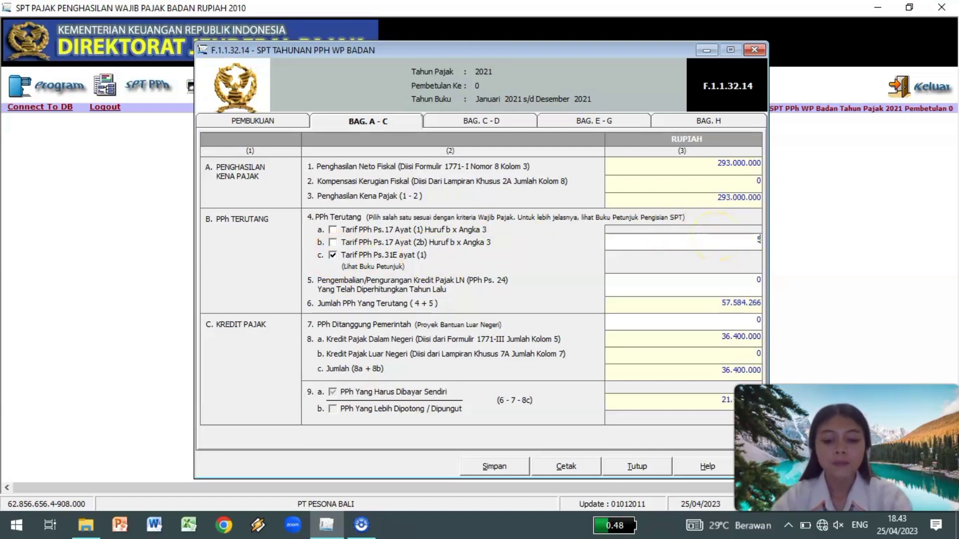
{"action": "type", "text": "7.727.890"}
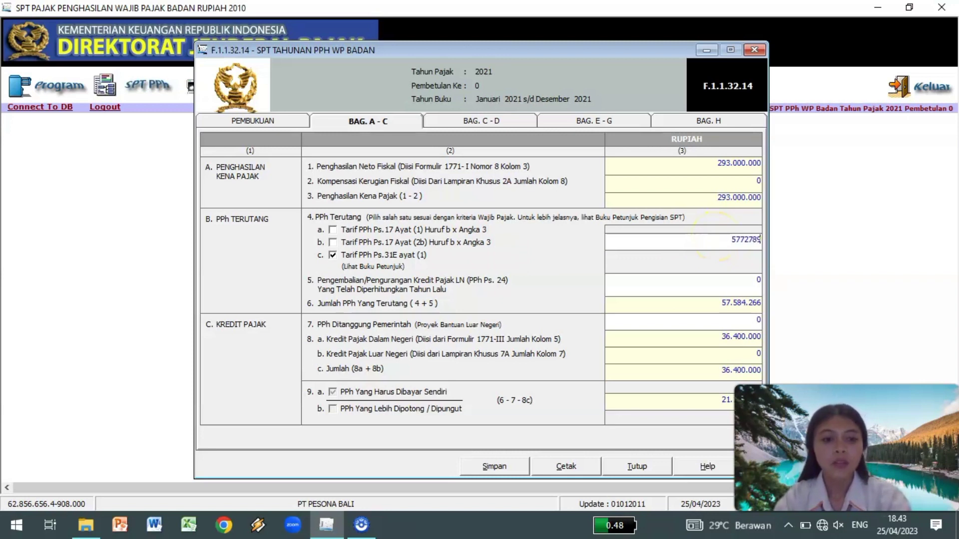
{"action": "key", "text": "Tab"}
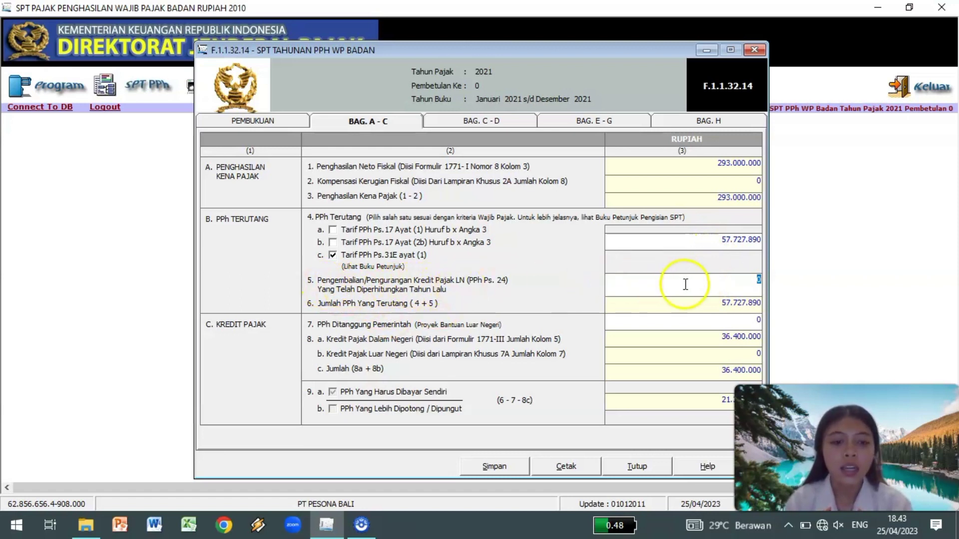
{"action": "left_click", "coordinate": [705, 303]}
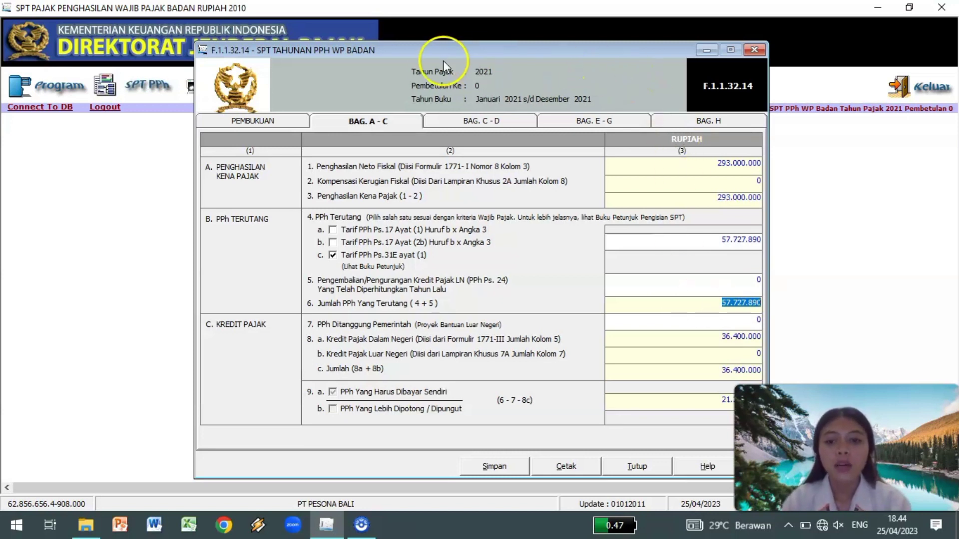
Review items 7 through 9a, confirming 21.327.890 tax payable in item 9a.
{"action": "left_click_drag", "start_coordinate": [514, 50], "coordinate": [383, 46]}
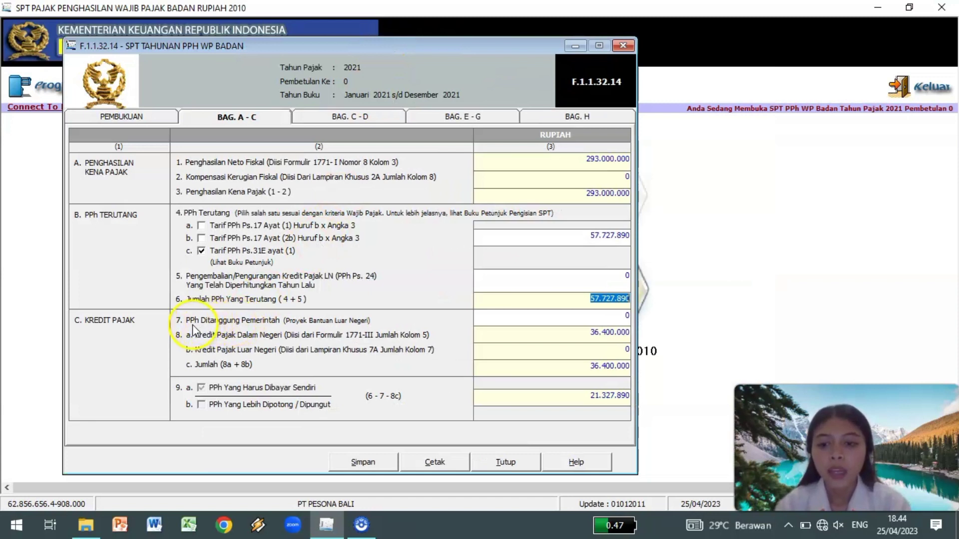
{"action": "left_click", "coordinate": [576, 318]}
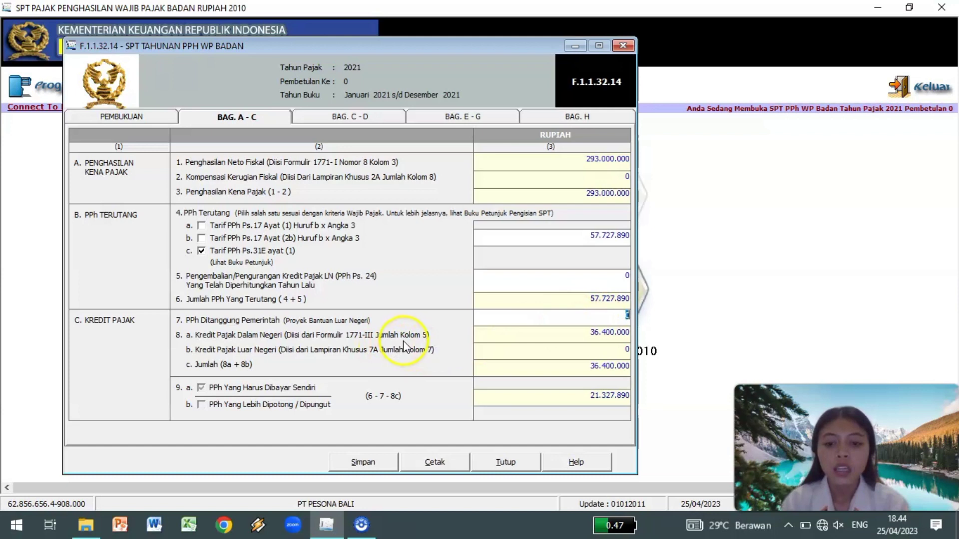
{"action": "left_click", "coordinate": [584, 334]}
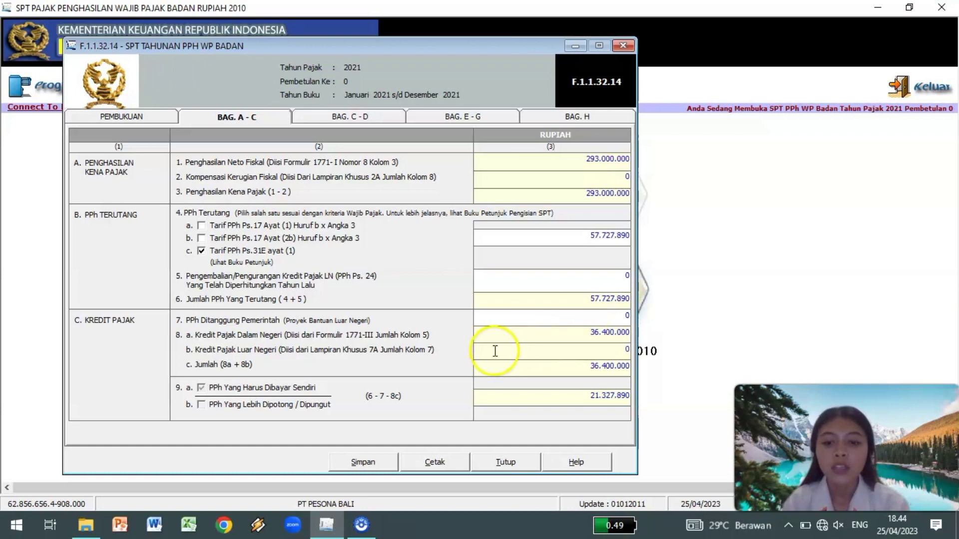
{"action": "left_click", "coordinate": [583, 351]}
{"action": "left_click", "coordinate": [582, 366]}
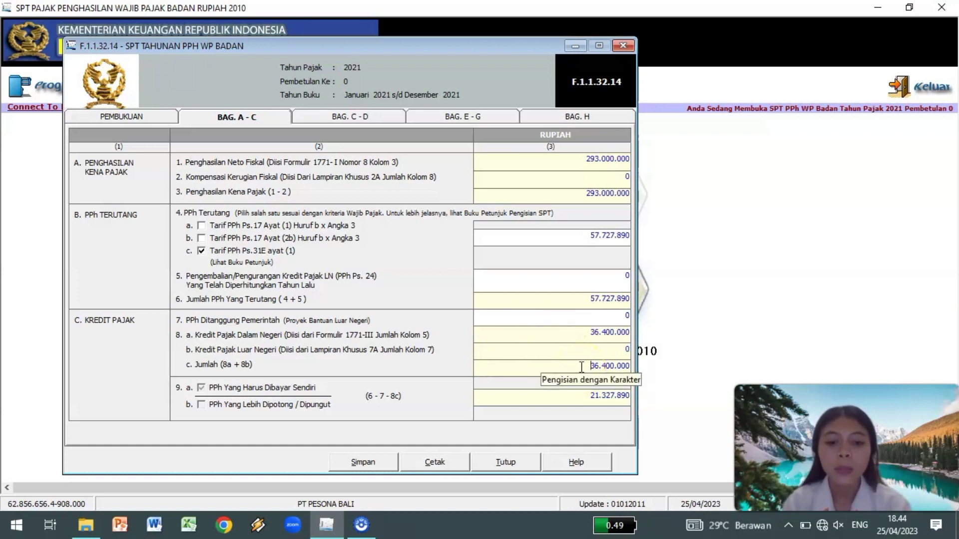
{"action": "left_click", "coordinate": [580, 394]}
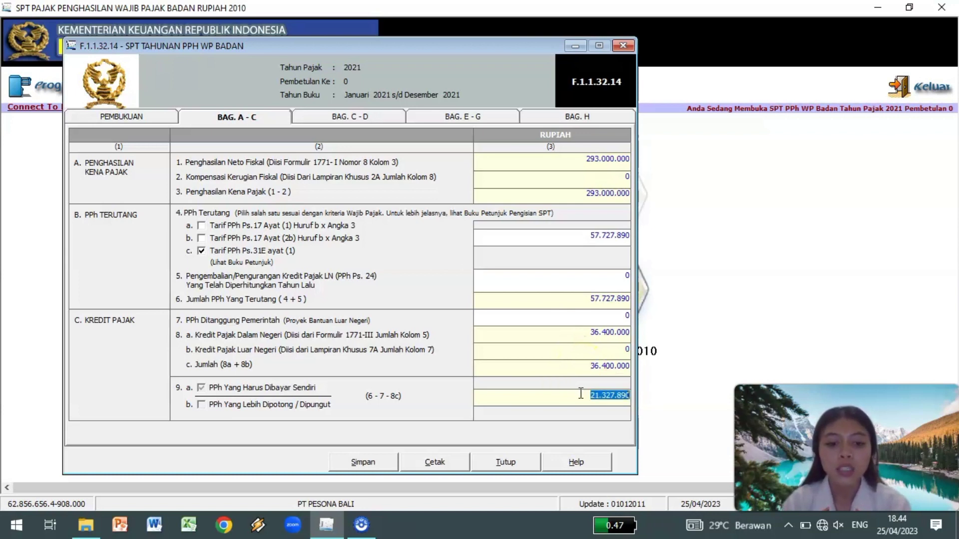
{"action": "left_click", "coordinate": [583, 399]}
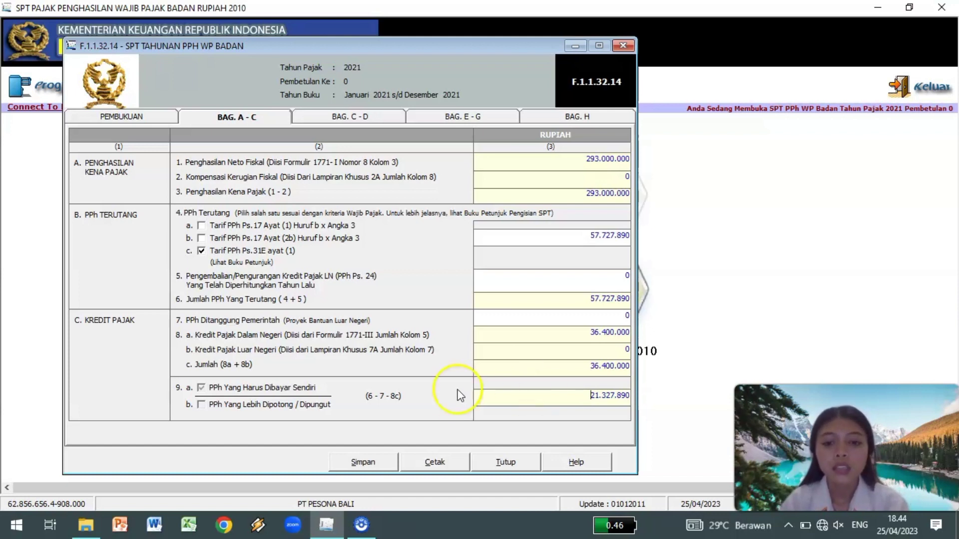
Save the Bag. A–C figures and confirm the saved message.
{"action": "left_click", "coordinate": [372, 460]}
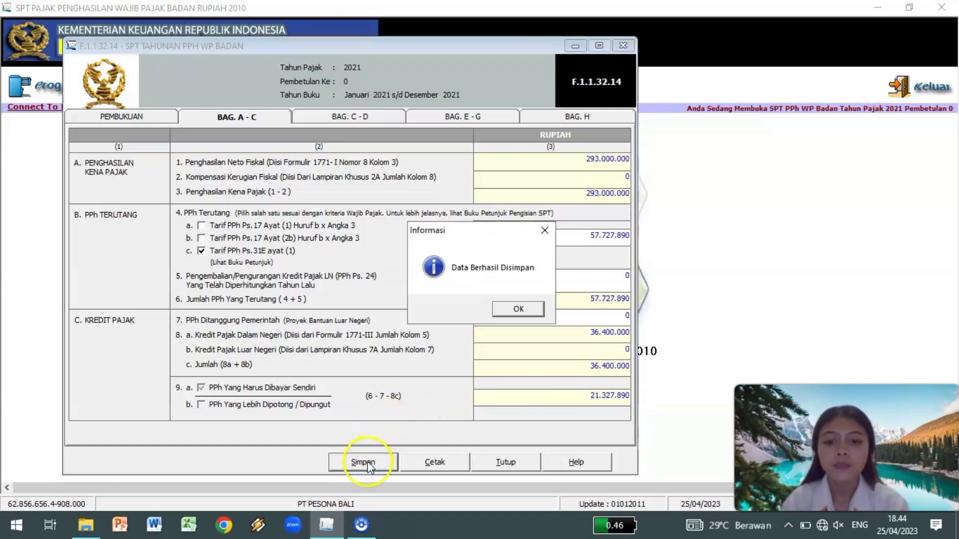
{"action": "left_click", "coordinate": [518, 310]}
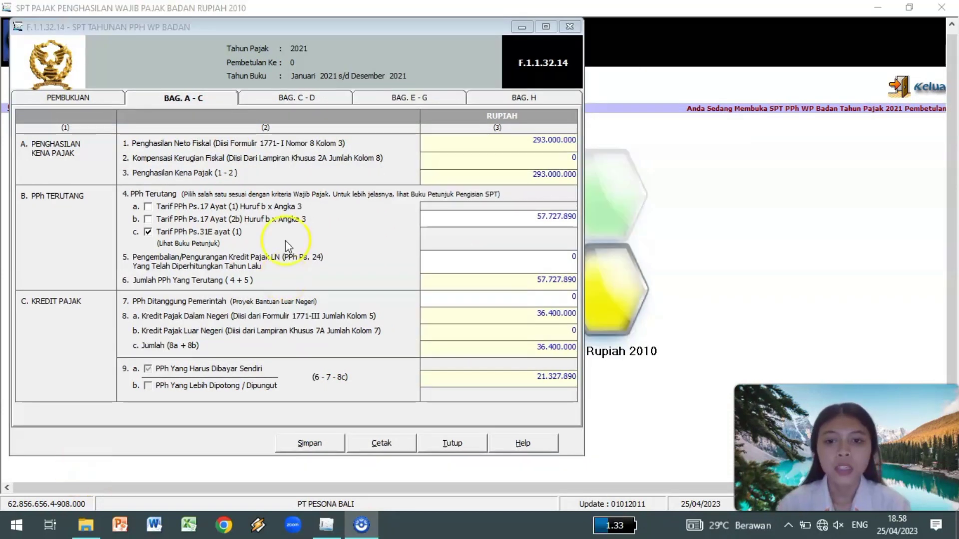
{"action": "left_click", "coordinate": [336, 100]}
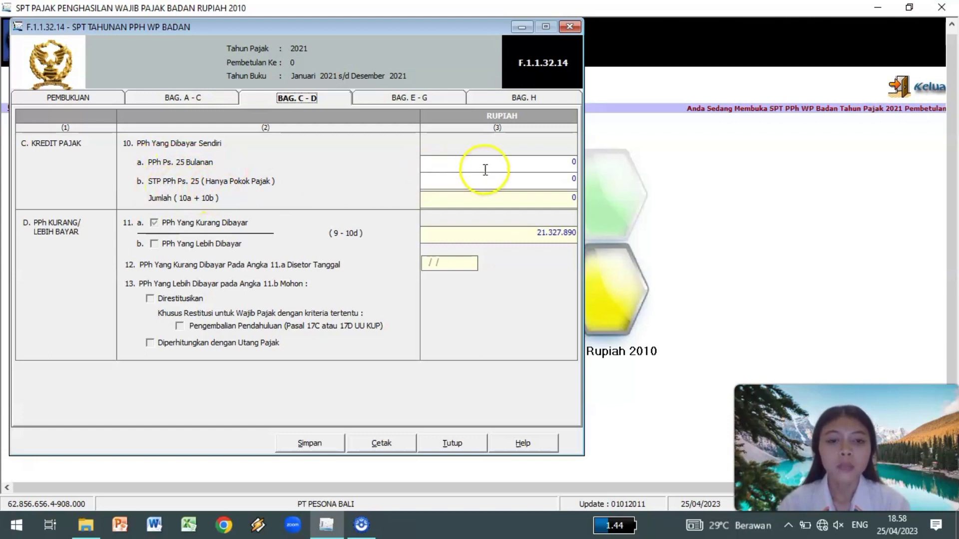
Enter 25.000.000 as item 10a monthly Ps.25 and 2.500.000 as item 10b STP.
{"action": "left_click", "coordinate": [569, 163]}
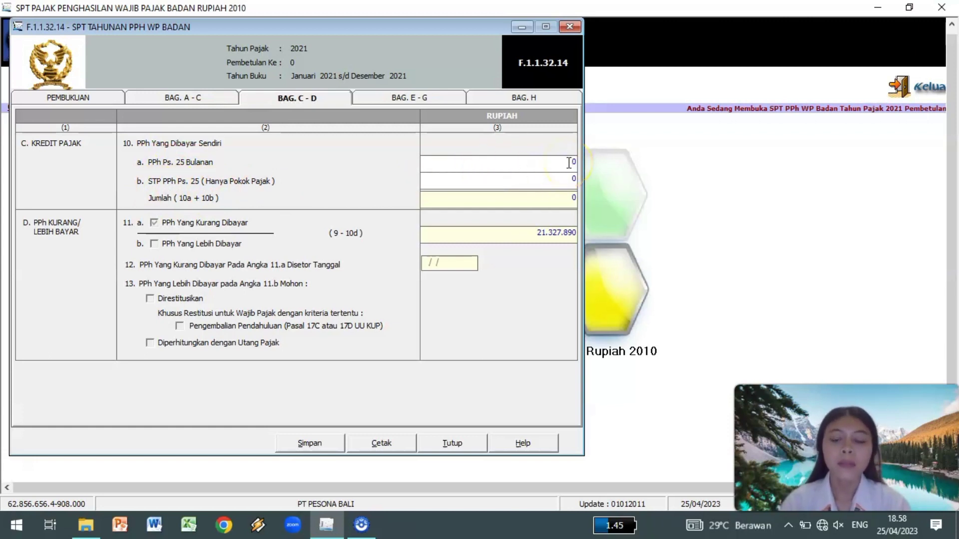
{"action": "double_click", "coordinate": [576, 162]}
{"action": "type", "text": "25000000"}
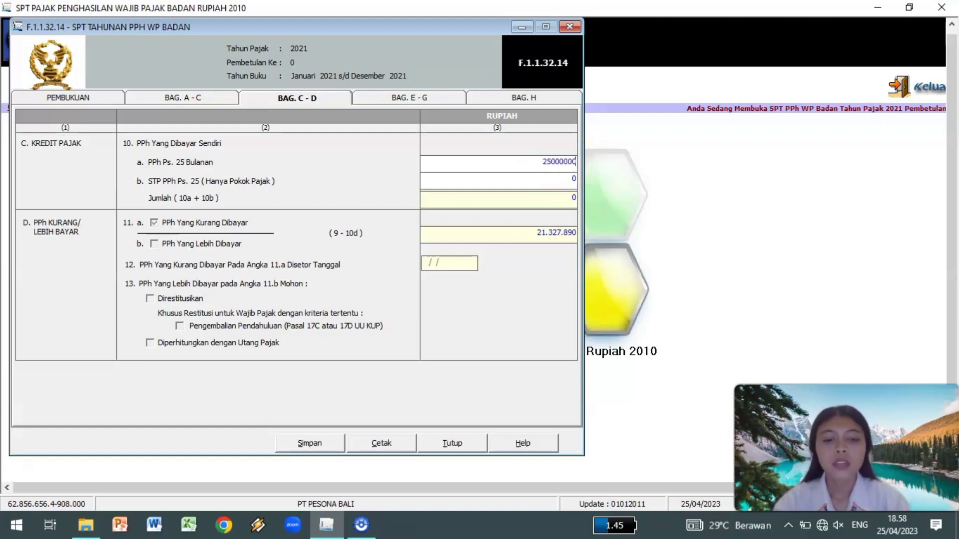
{"action": "left_click", "coordinate": [572, 177]}
{"action": "double_click", "coordinate": [572, 178]}
{"action": "type", "text": "2.500.000"}
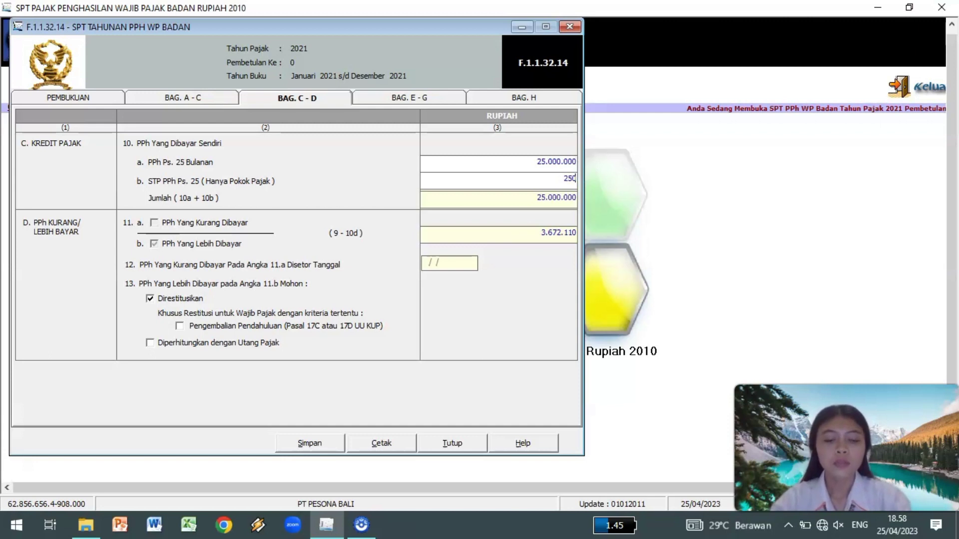
{"action": "key", "text": "Tab"}
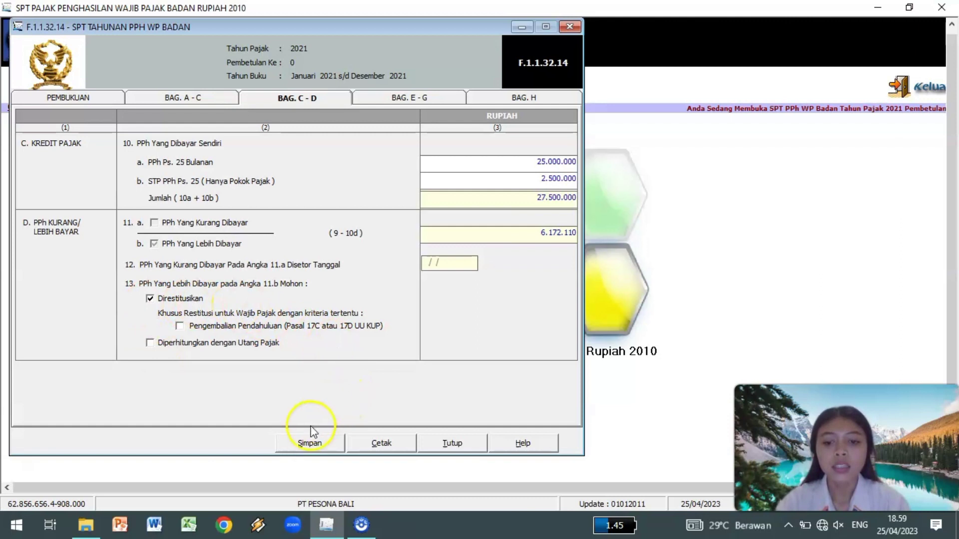
Save the Bag. C–D figures and confirm the saved message.
{"action": "left_click", "coordinate": [307, 443]}
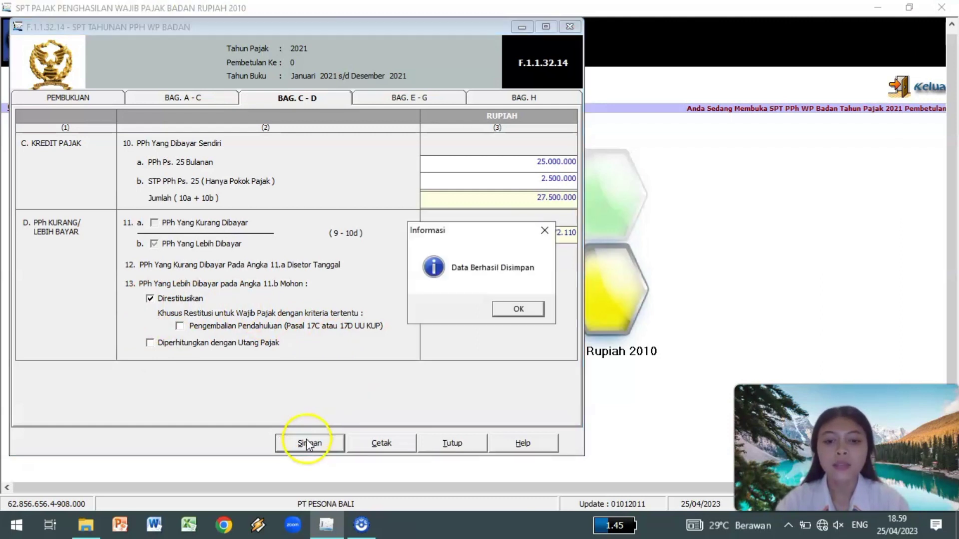
{"action": "left_click", "coordinate": [519, 310]}
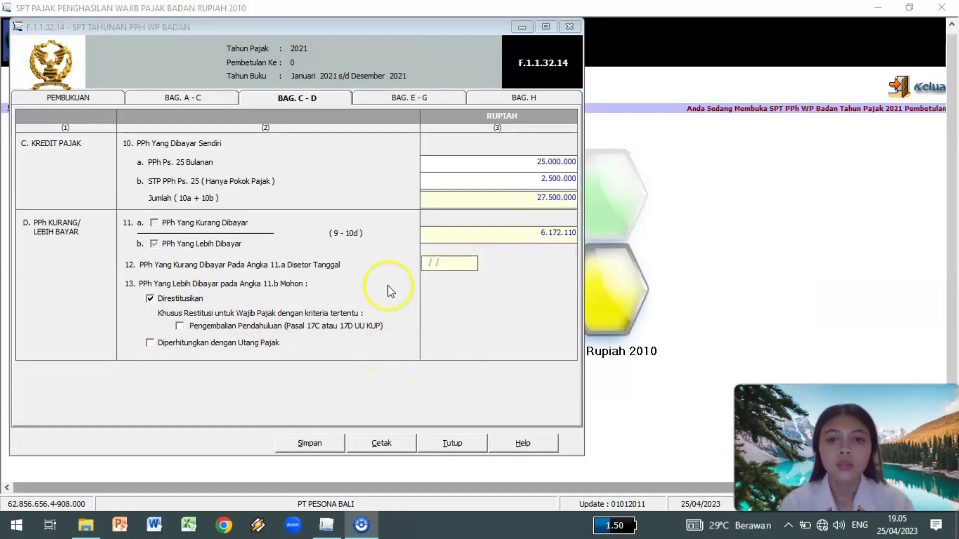
{"action": "left_click", "coordinate": [378, 97]}
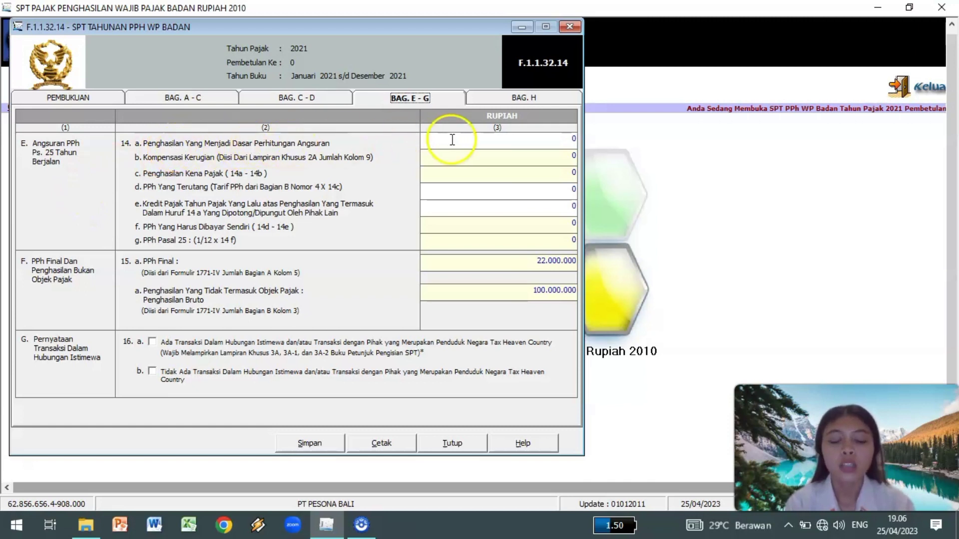
Enter 243.000.000 as item 14a's instalment base income.
{"action": "left_click", "coordinate": [564, 139]}
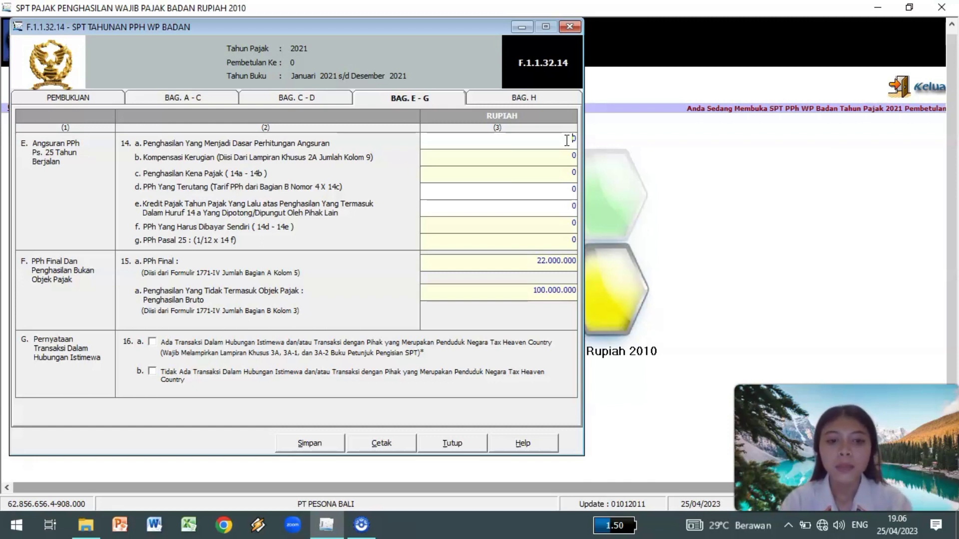
{"action": "type", "text": "243.000.00"}
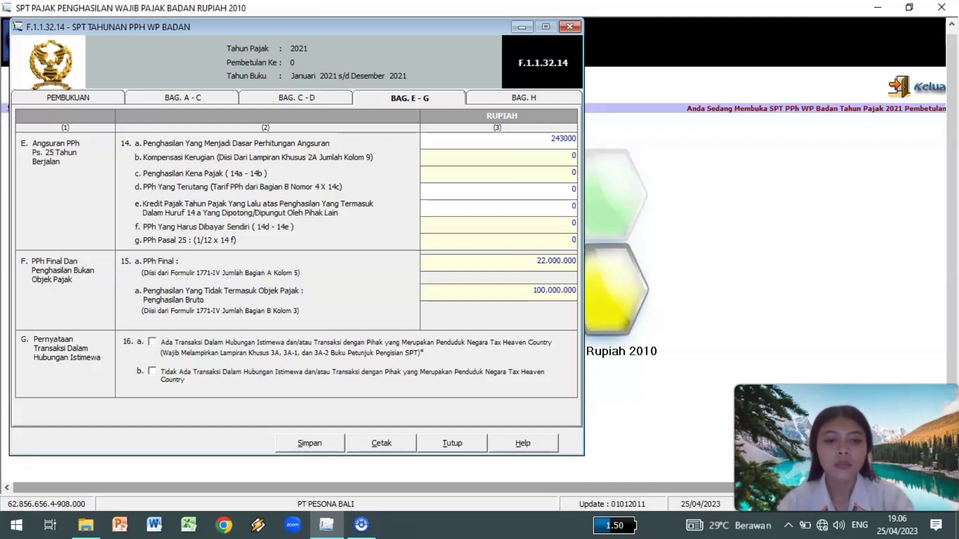
{"action": "type", "text": "0"}
{"action": "left_click", "coordinate": [573, 156]}
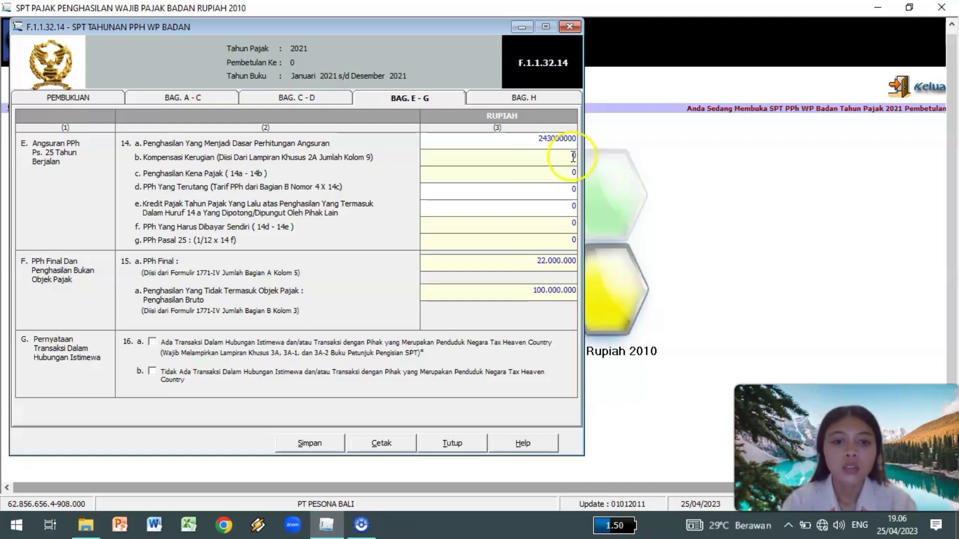
{"action": "double_click", "coordinate": [573, 157]}
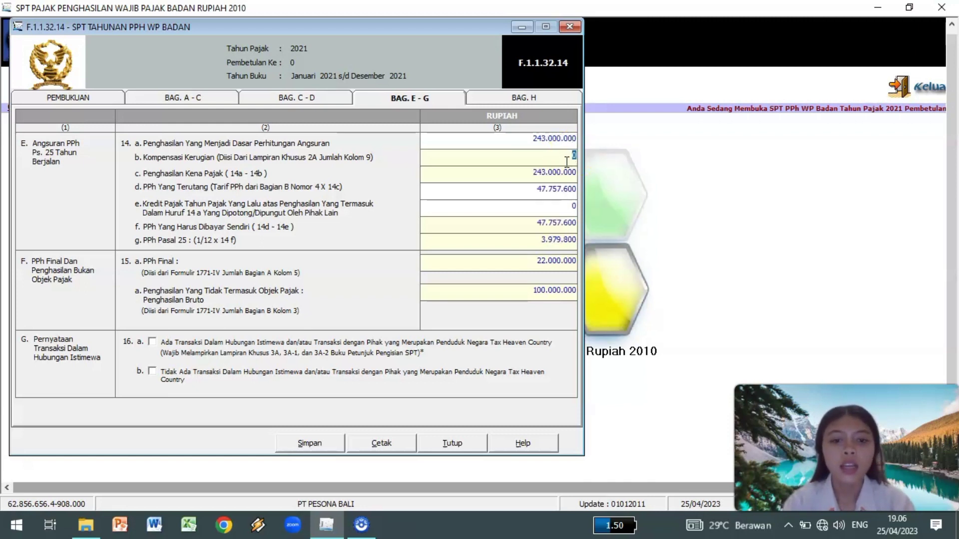
{"action": "left_click", "coordinate": [530, 173]}
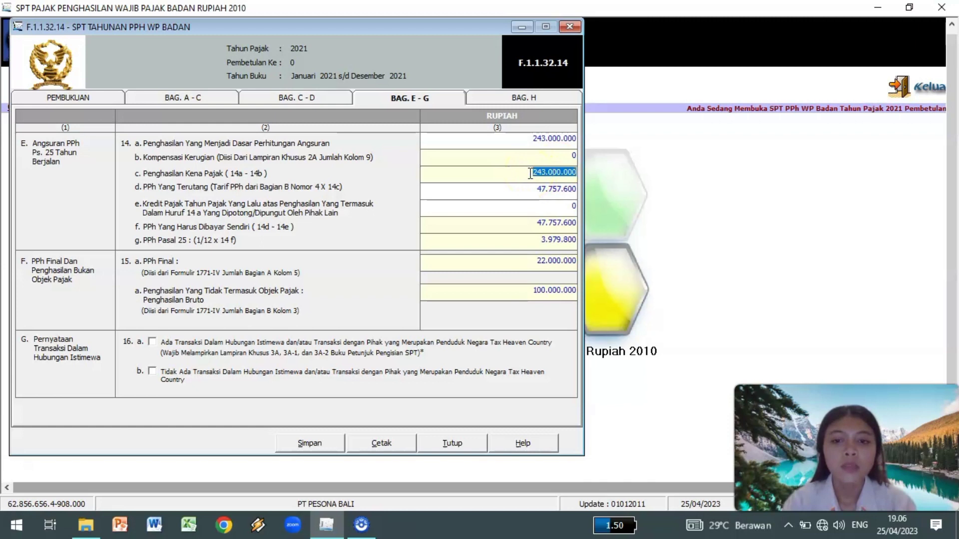
Set 14d tax due to 47.864.410 and 14e credit to 36.400.000, giving 955.367 monthly instalment.
{"action": "left_click", "coordinate": [535, 191]}
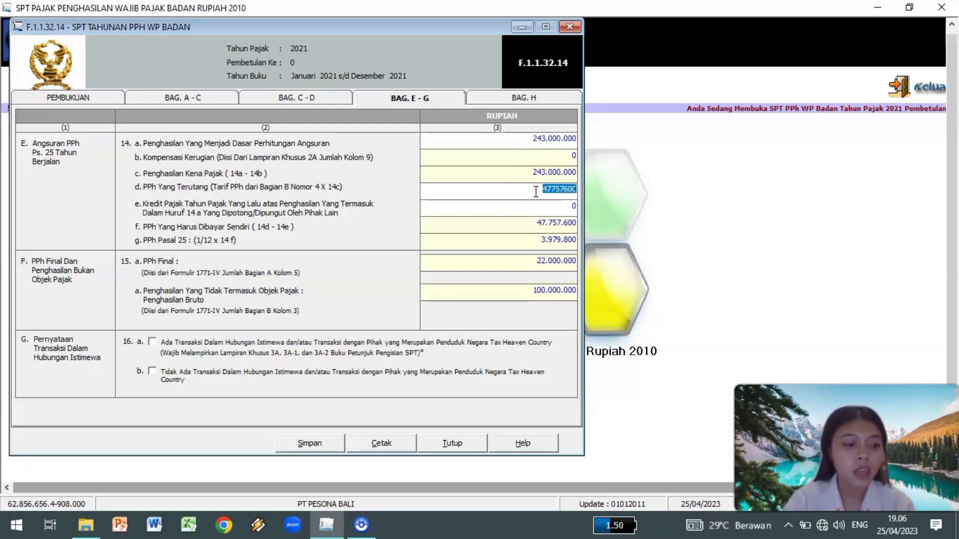
{"action": "type", "text": "47864"}
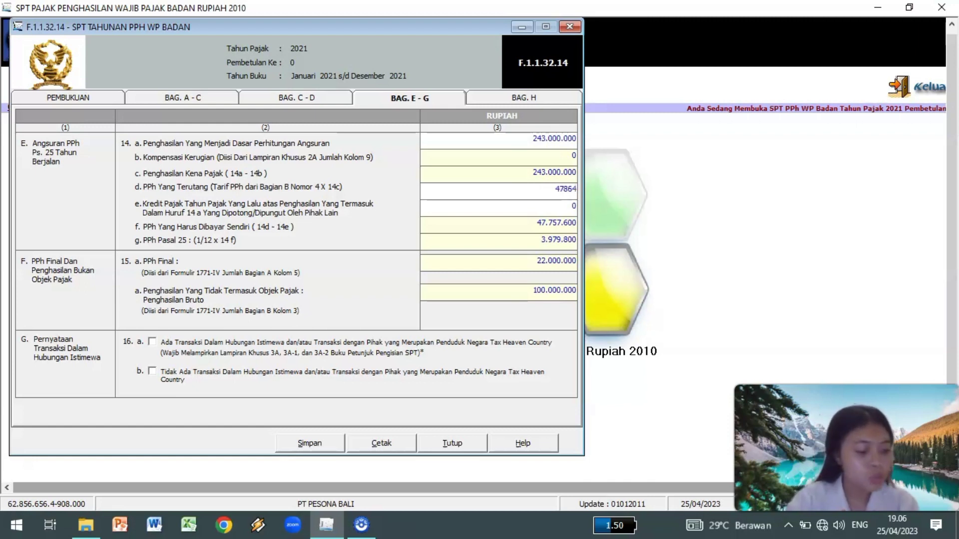
{"action": "type", "text": "410"}
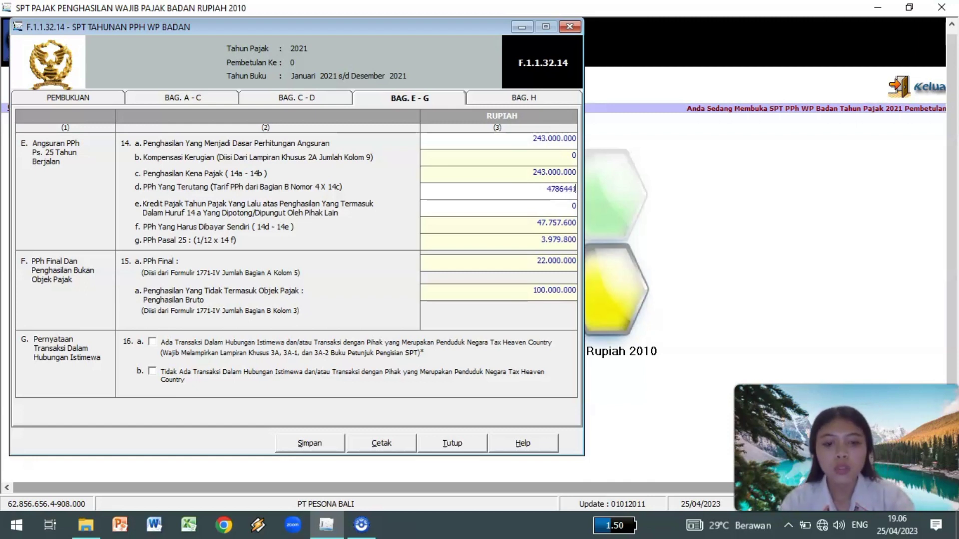
{"action": "left_click", "coordinate": [568, 207]}
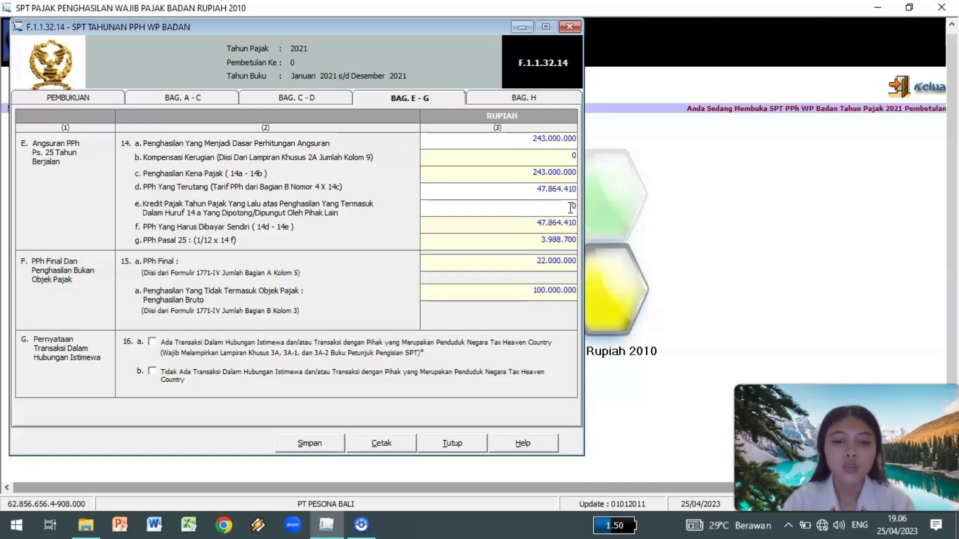
{"action": "type", "text": "36"}
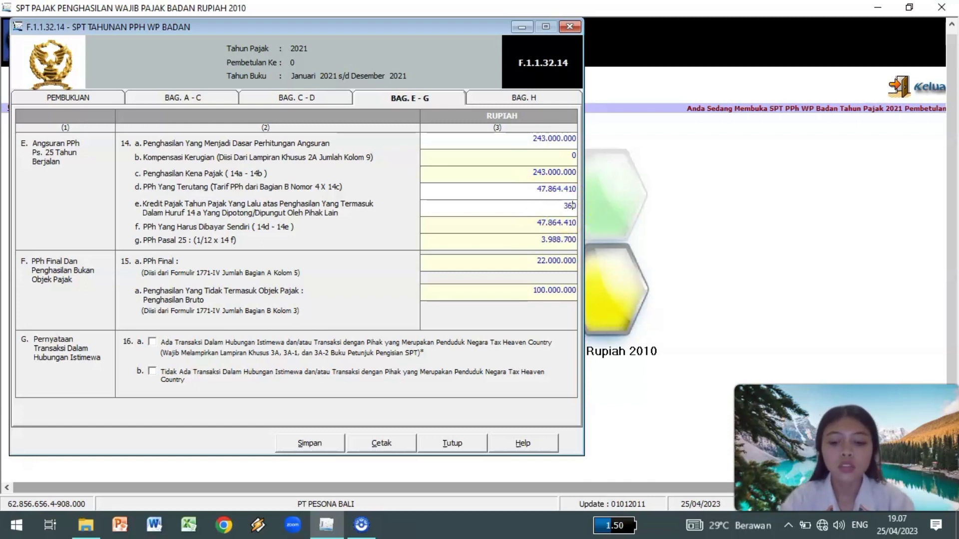
{"action": "type", "text": "400000"}
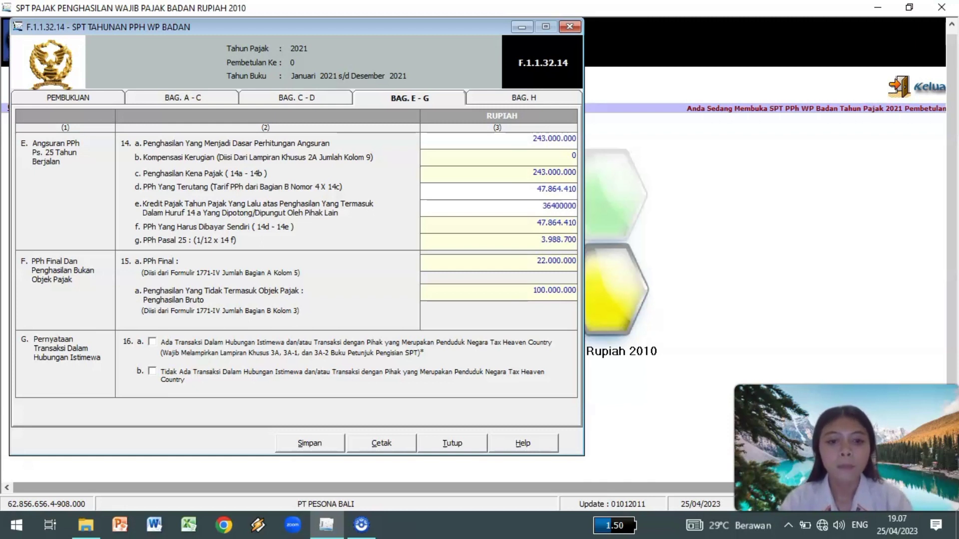
{"action": "left_click", "coordinate": [565, 225]}
{"action": "left_click", "coordinate": [545, 242]}
{"action": "left_click", "coordinate": [537, 224]}
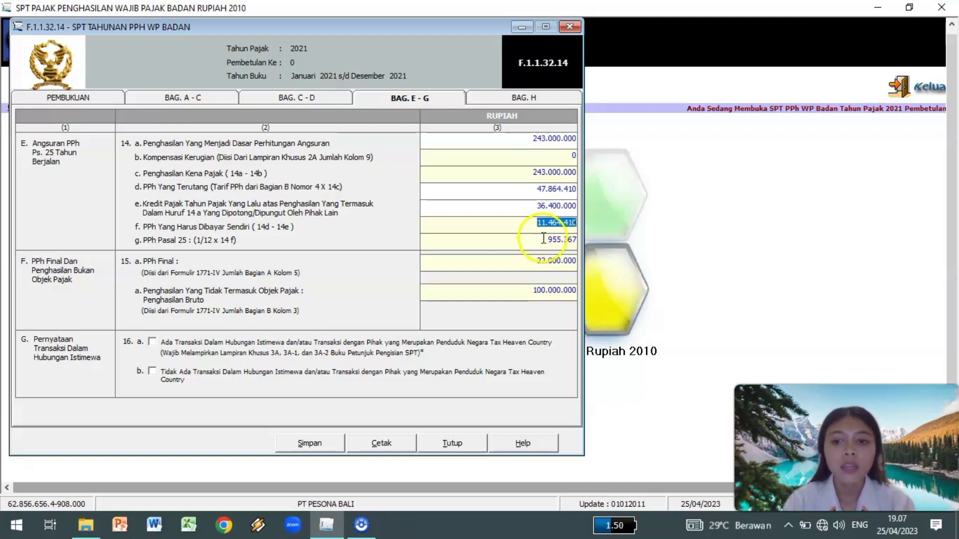
{"action": "left_click", "coordinate": [548, 244]}
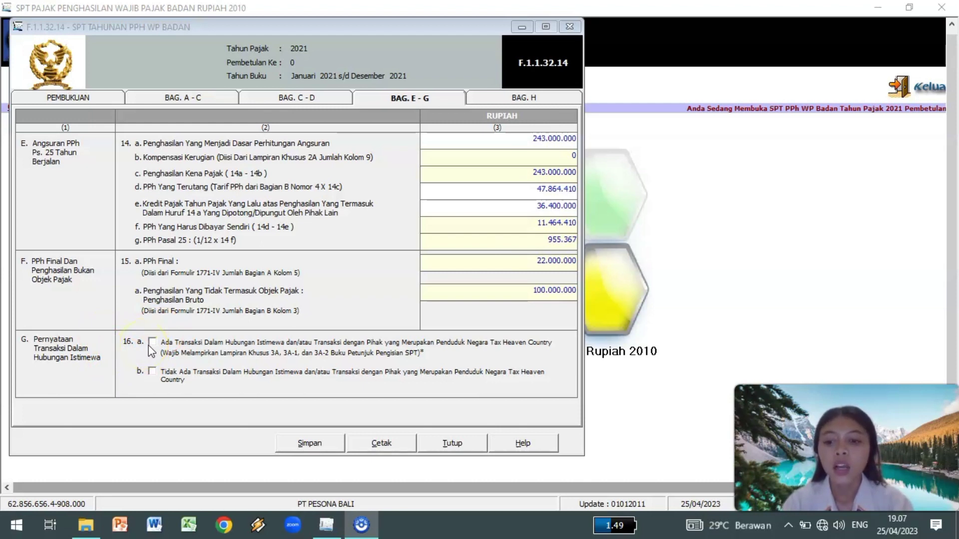
Tick 16b for no special-relationship or tax-haven transactions and save Bag. E–G.
{"action": "left_click", "coordinate": [151, 371]}
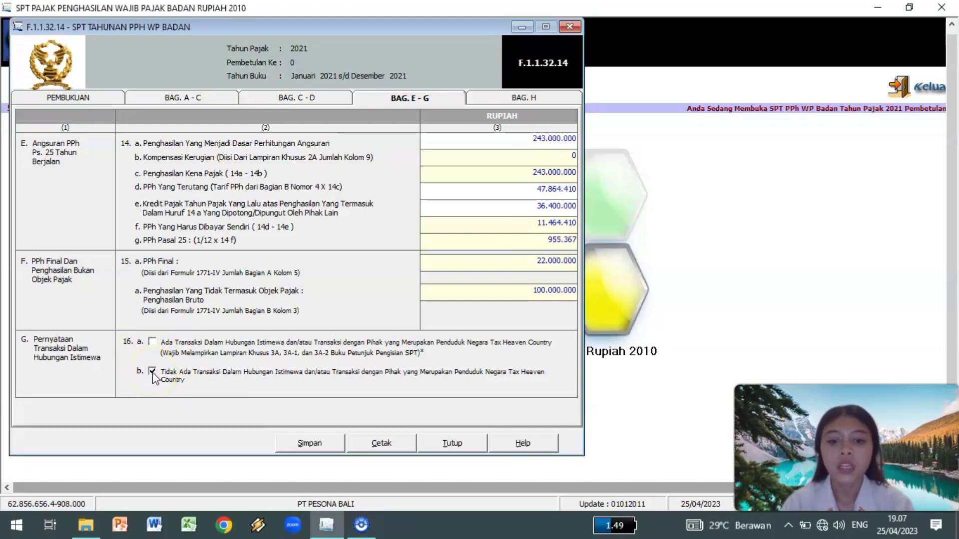
{"action": "left_click", "coordinate": [322, 442]}
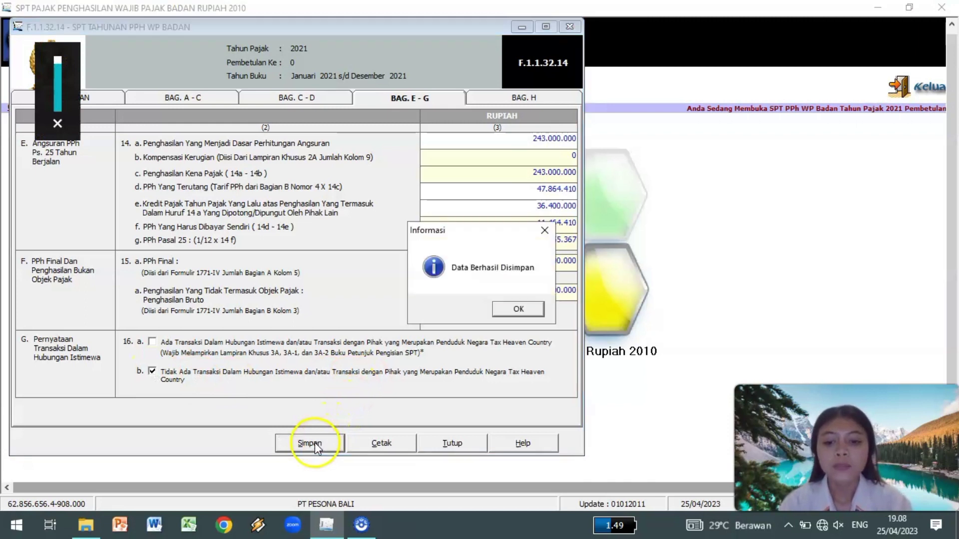
{"action": "left_click", "coordinate": [511, 310]}
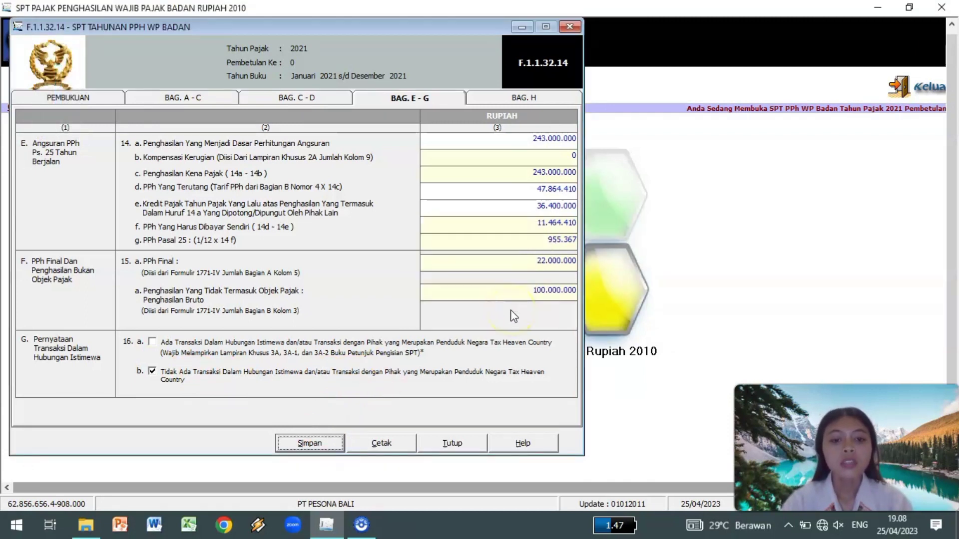
{"action": "left_click", "coordinate": [500, 101]}
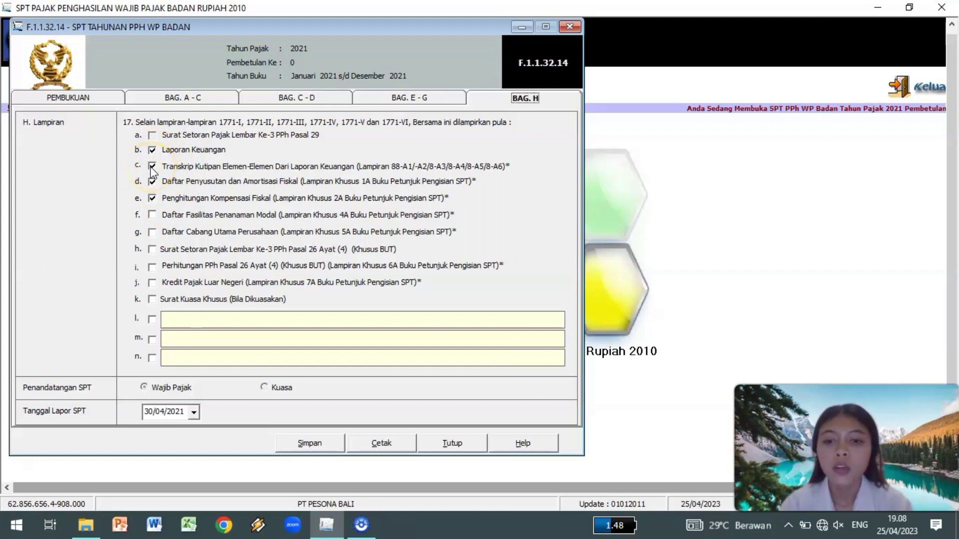
Save Bag. H with only attachments b–d ticked, leaving item e unticked.
{"action": "left_click", "coordinate": [153, 198]}
{"action": "left_click", "coordinate": [153, 200]}
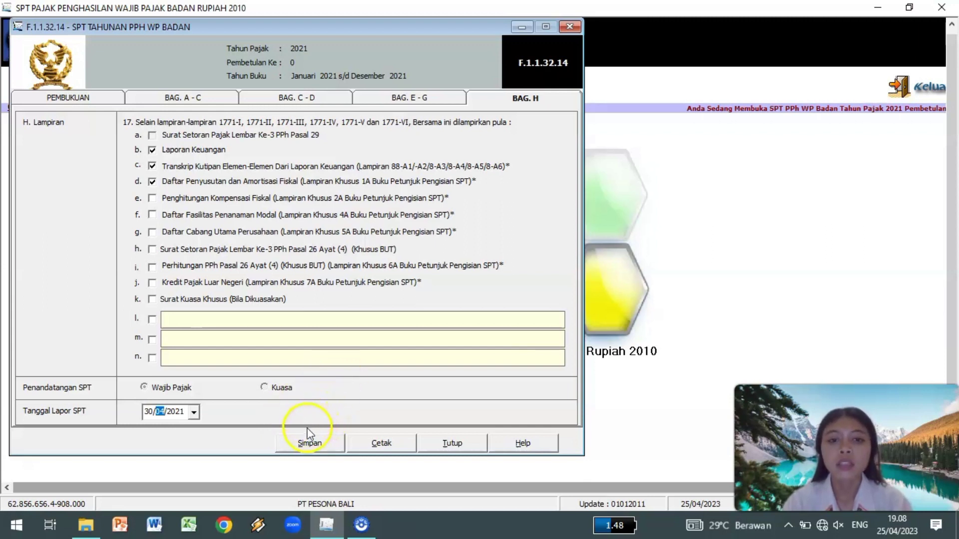
{"action": "left_click", "coordinate": [308, 442]}
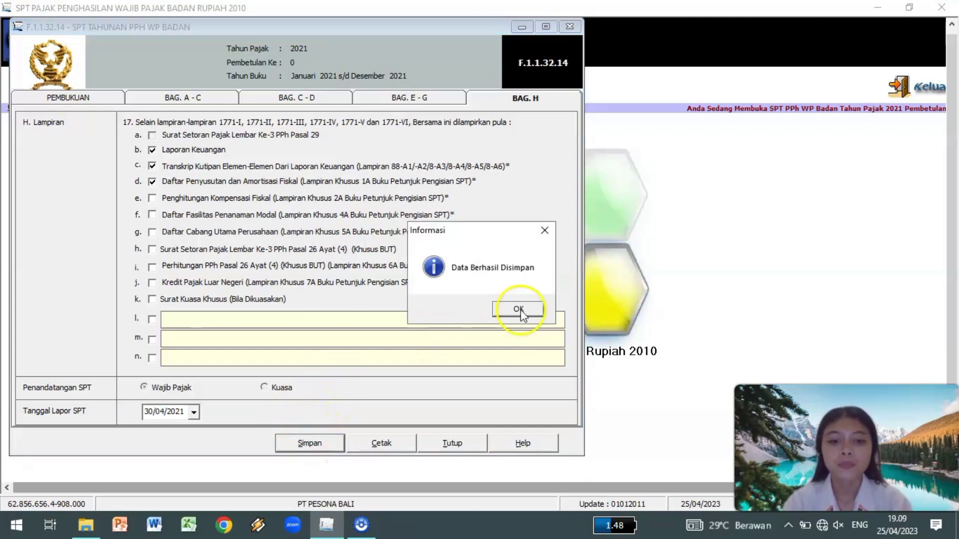
{"action": "left_click", "coordinate": [519, 310]}
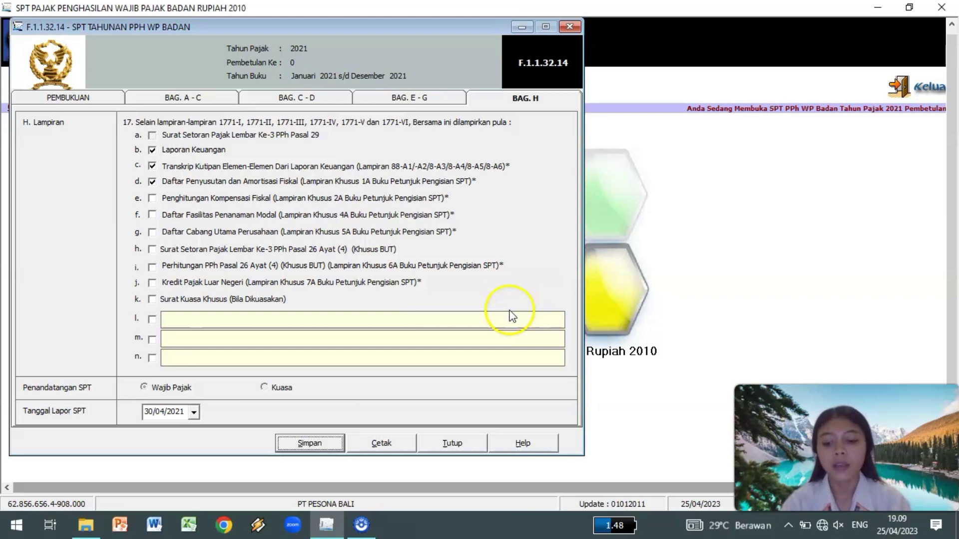
Close the SPT form and open SPT Tools > Lapor Data SPT ke KPP.
{"action": "left_click", "coordinate": [569, 26]}
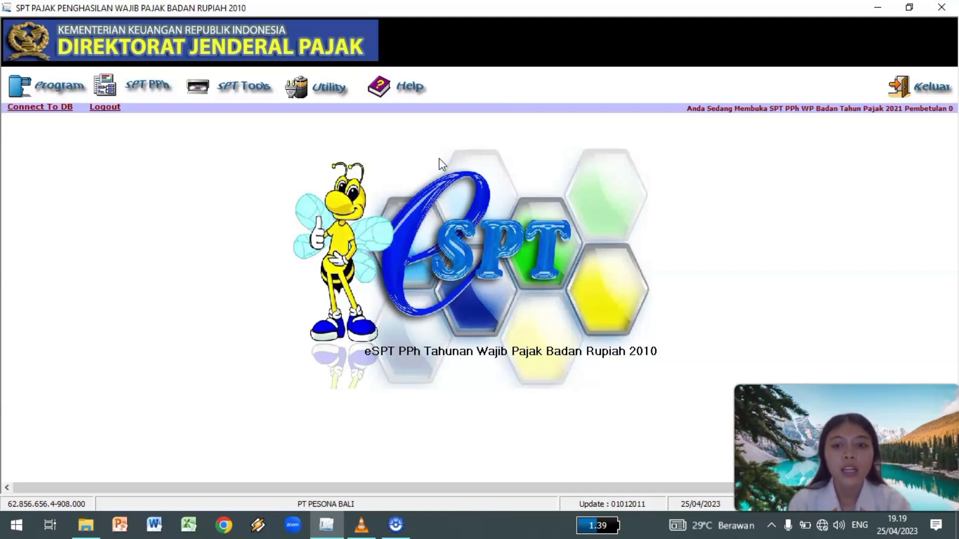
{"action": "left_click", "coordinate": [244, 90]}
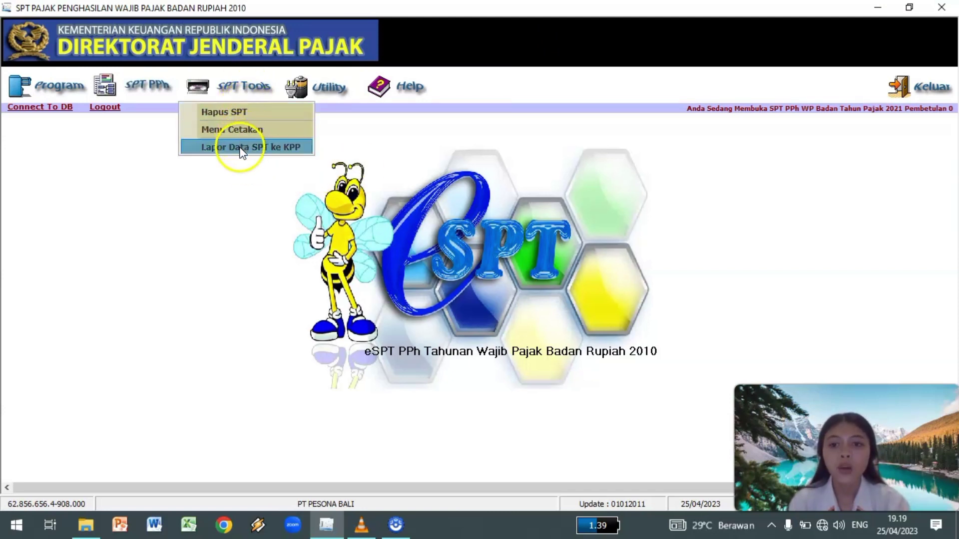
{"action": "left_click", "coordinate": [291, 147]}
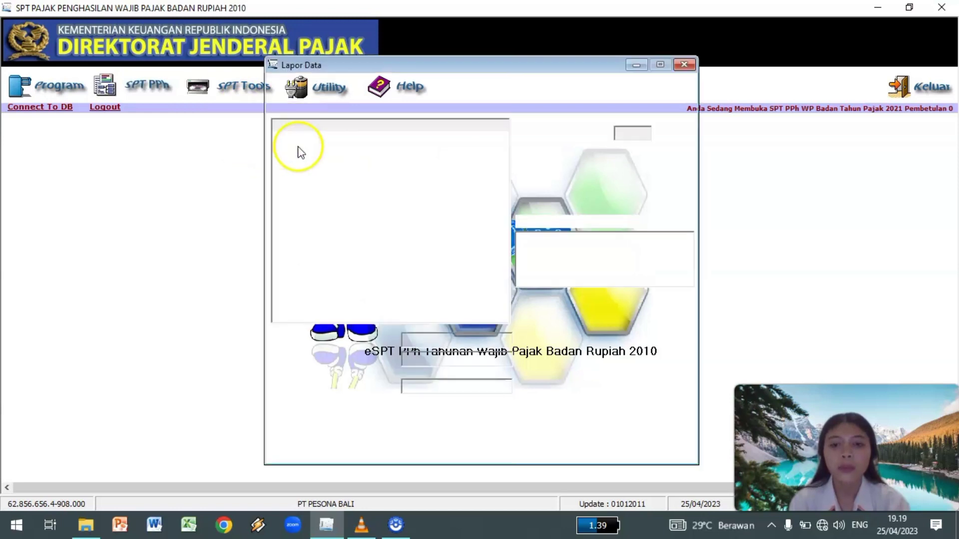
{"action": "mouse_move", "coordinate": [392, 72]}
{"action": "left_mouse_down"}
{"action": "mouse_move", "coordinate": [265, 75]}
{"action": "mouse_move", "coordinate": [178, 44]}
{"action": "left_mouse_up"}
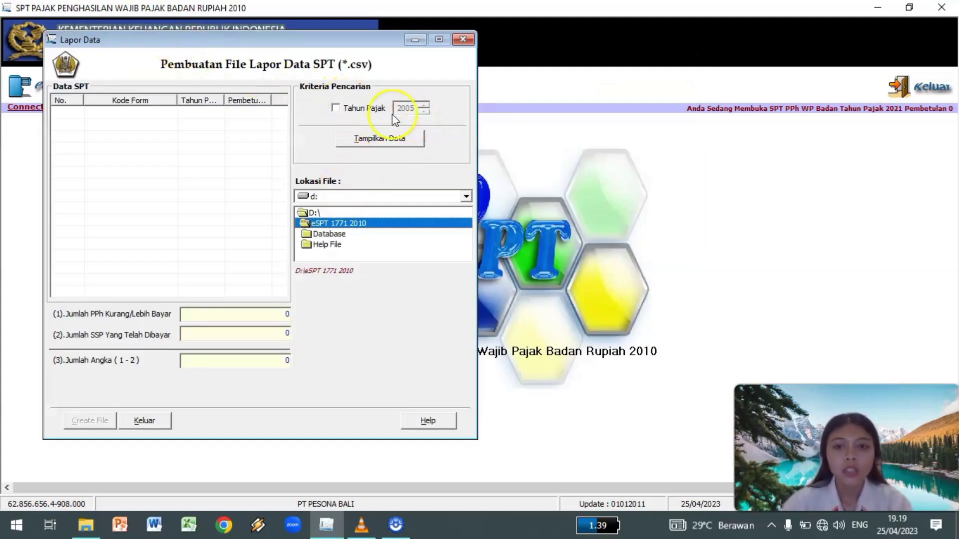
{"action": "left_click", "coordinate": [337, 110]}
Filter the SPT list to tax year 2021 and select SPT F113214.
{"action": "double_click", "coordinate": [408, 109]}
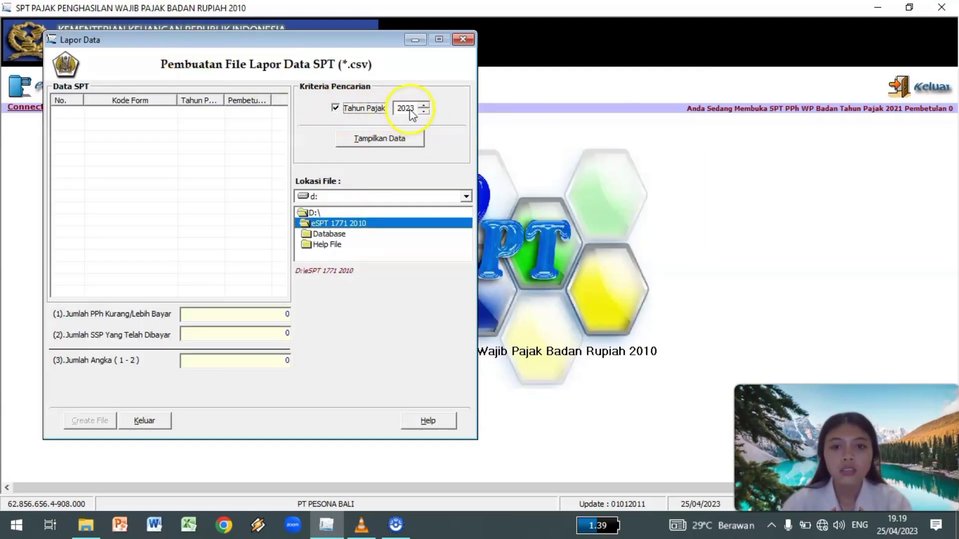
{"action": "left_click", "coordinate": [423, 112]}
{"action": "left_click", "coordinate": [423, 111]}
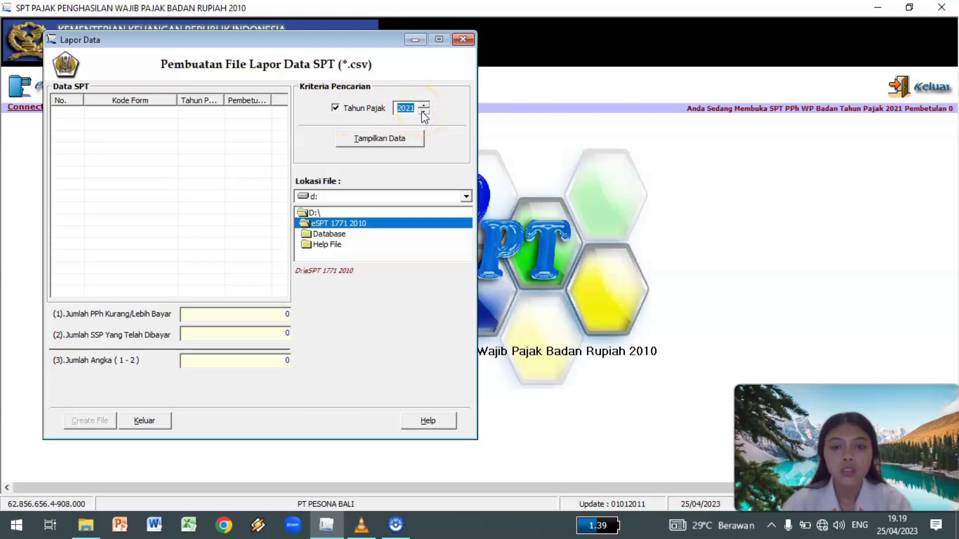
{"action": "left_click", "coordinate": [395, 144]}
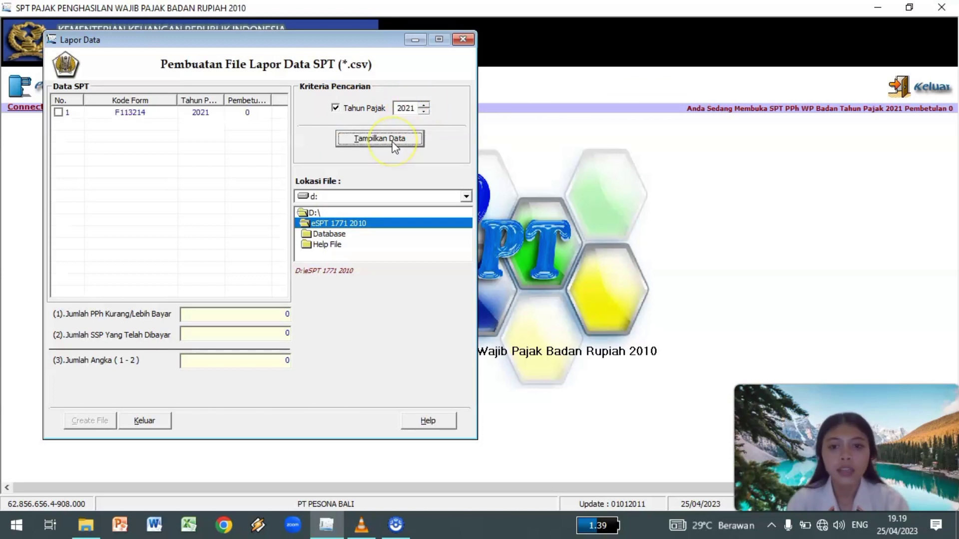
{"action": "left_click", "coordinate": [116, 113]}
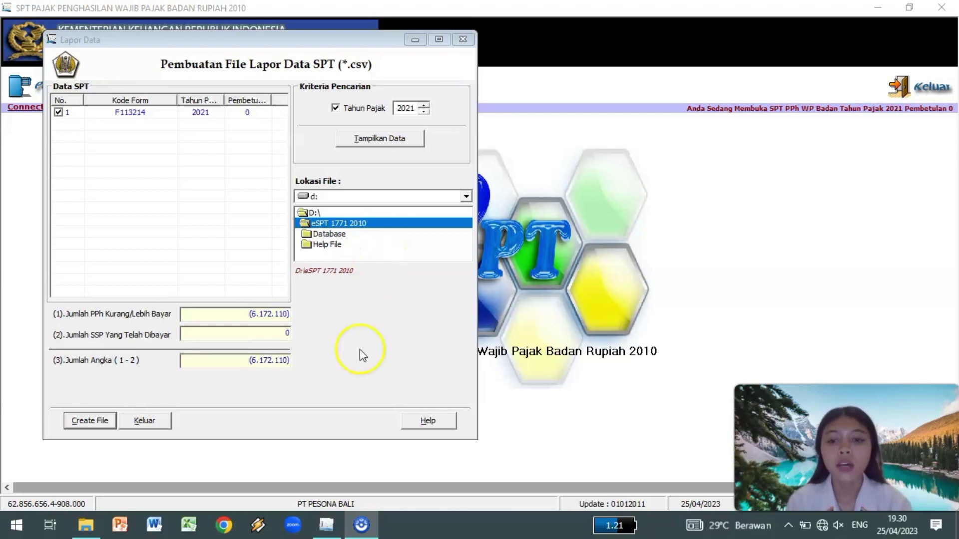
Create the CSV Lapor Data file and close the dialog.
{"action": "left_click", "coordinate": [87, 422]}
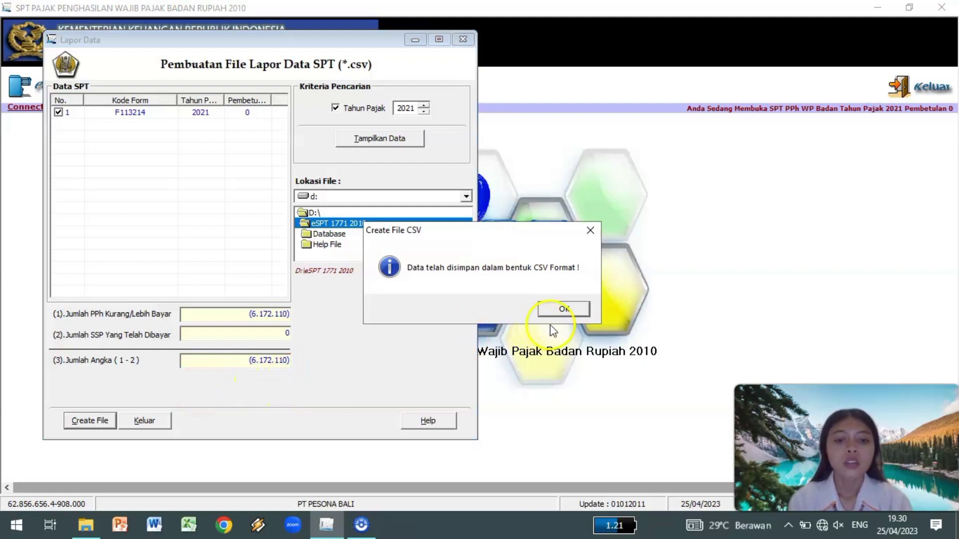
{"action": "left_click", "coordinate": [564, 309]}
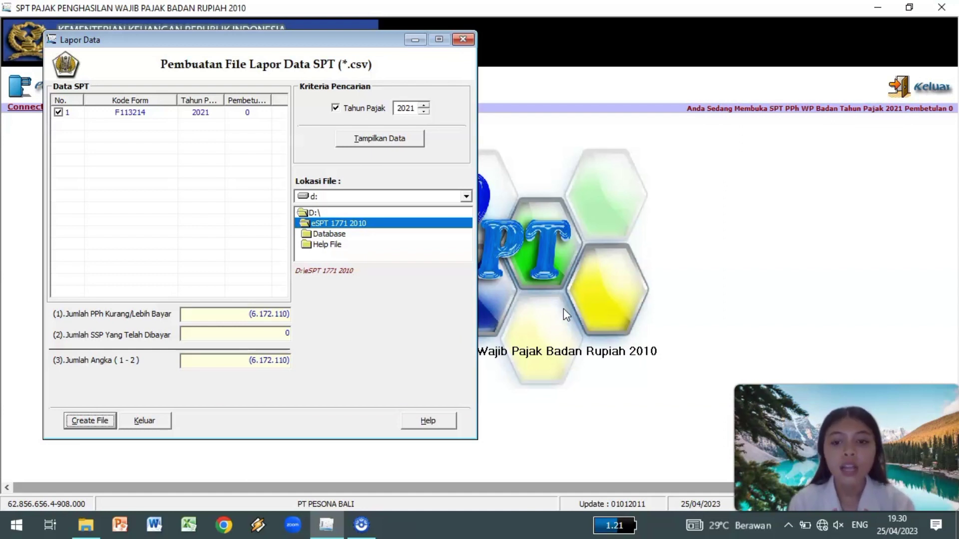
{"action": "left_click", "coordinate": [469, 38]}
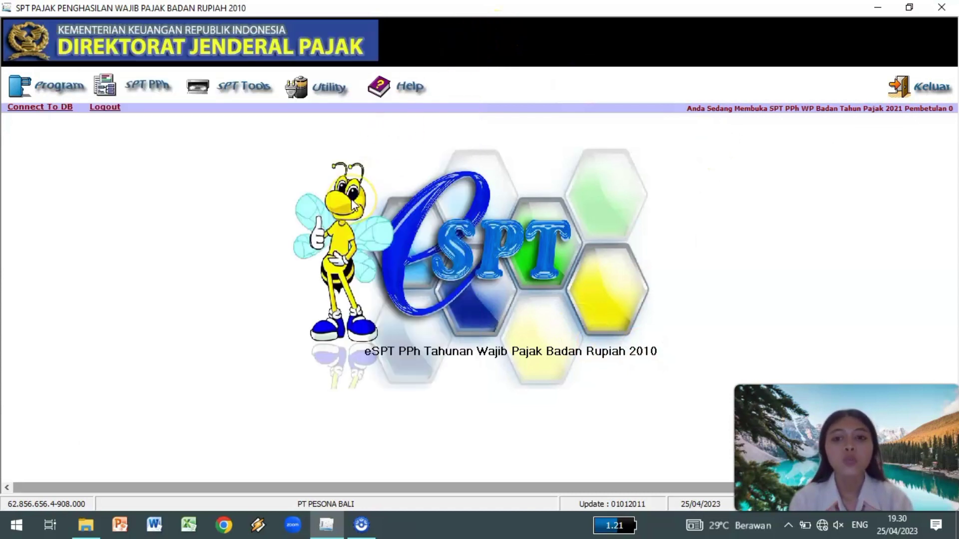